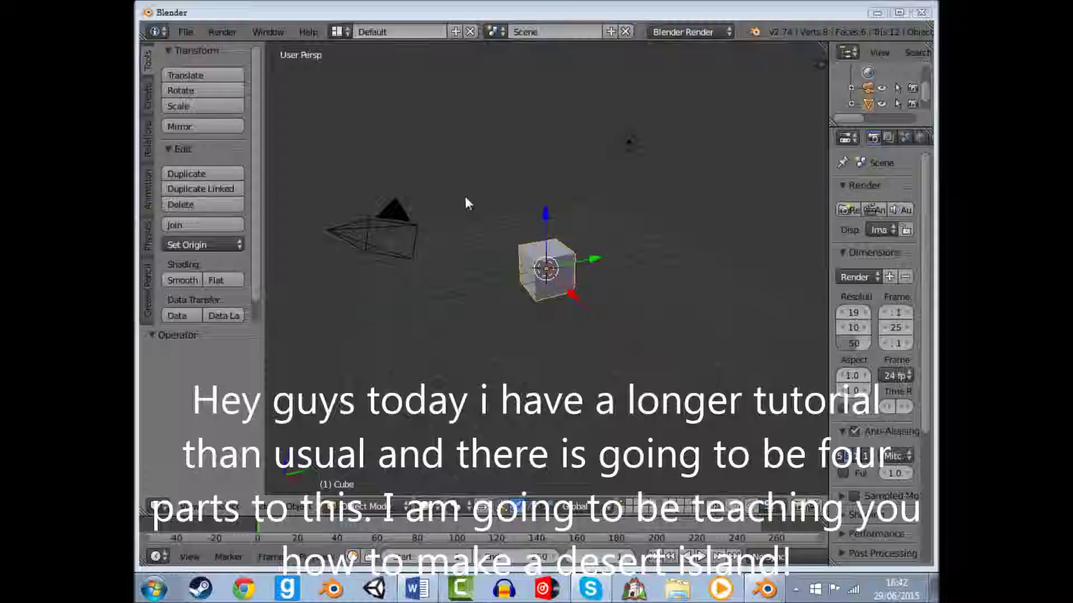
# - Orbit around the default cube, briefly toggling into Edit Mode and back
pyautogui.moveTo(531, 145); pyautogui.dragTo(671, 151, button='middle')
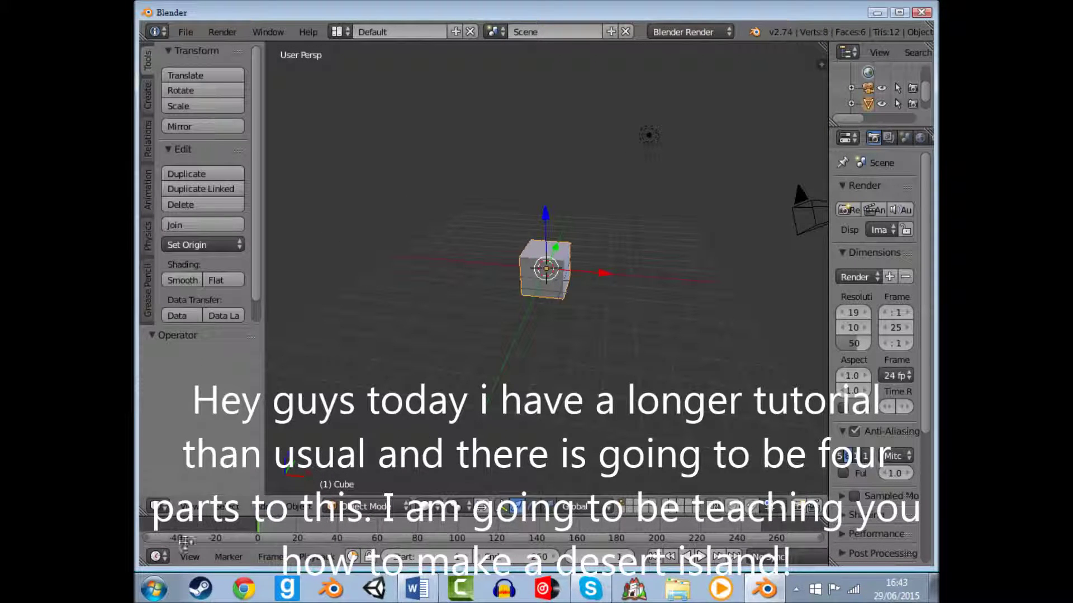
pyautogui.scroll(3, 499, 314)
pyautogui.moveTo(497, 308)
pyautogui.mouseDown(button='middle')
pyautogui.moveTo(616, 314)
pyautogui.moveTo(605, 311)
pyautogui.mouseUp(button='middle')
pyautogui.press('Tab')
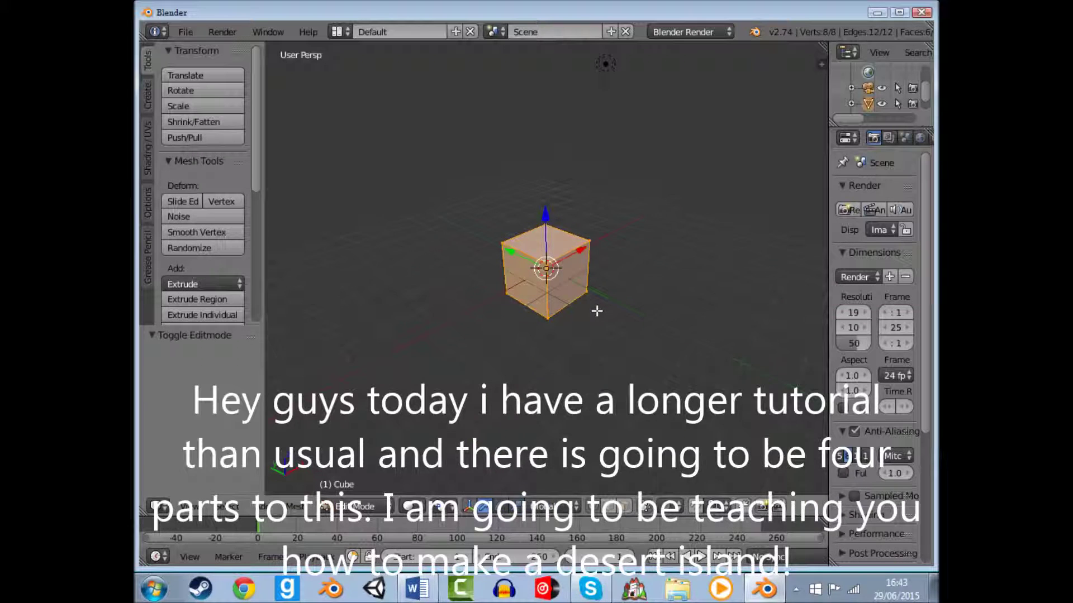
pyautogui.press('Tab')
pyautogui.moveTo(599, 254)
pyautogui.mouseDown(button='middle')
pyautogui.moveTo(630, 238)
pyautogui.moveTo(574, 341)
pyautogui.mouseUp(button='middle')
pyautogui.moveTo(445, 156)
pyautogui.mouseDown(button='middle')
pyautogui.moveTo(546, 274)
pyautogui.moveTo(521, 261)
pyautogui.moveTo(615, 248)
pyautogui.moveTo(642, 278)
pyautogui.moveTo(655, 272)
pyautogui.mouseUp(button='middle')
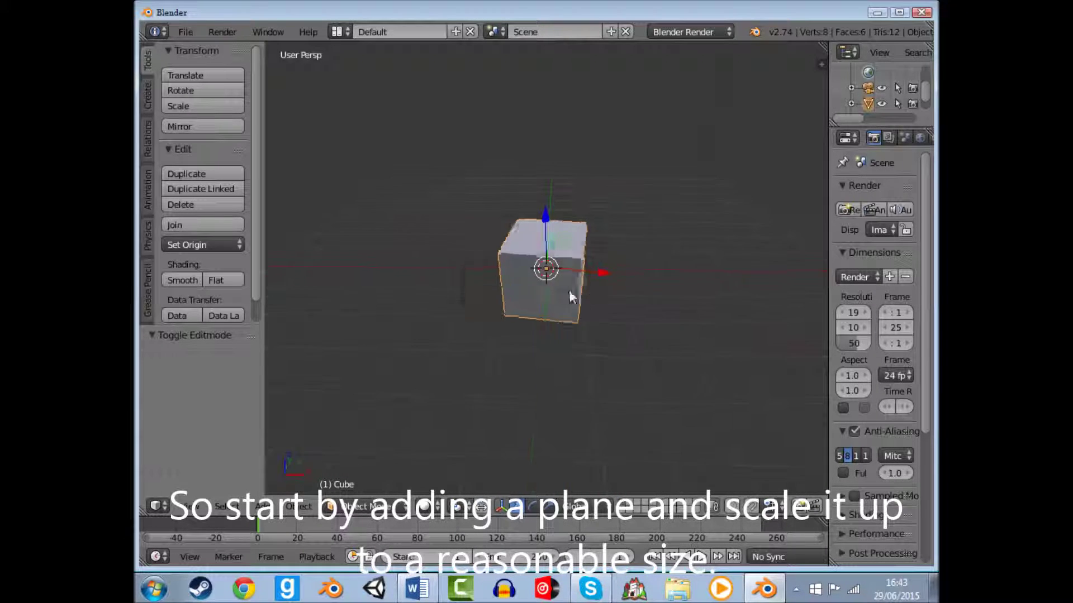
pyautogui.moveTo(585, 290); pyautogui.dragTo(526, 292, button='middle')
# - Delete the default cube and add a plane scaled up 8 times
pyautogui.press('x')
pyautogui.click(526, 292)
pyautogui.hotkey('shift', 'a')
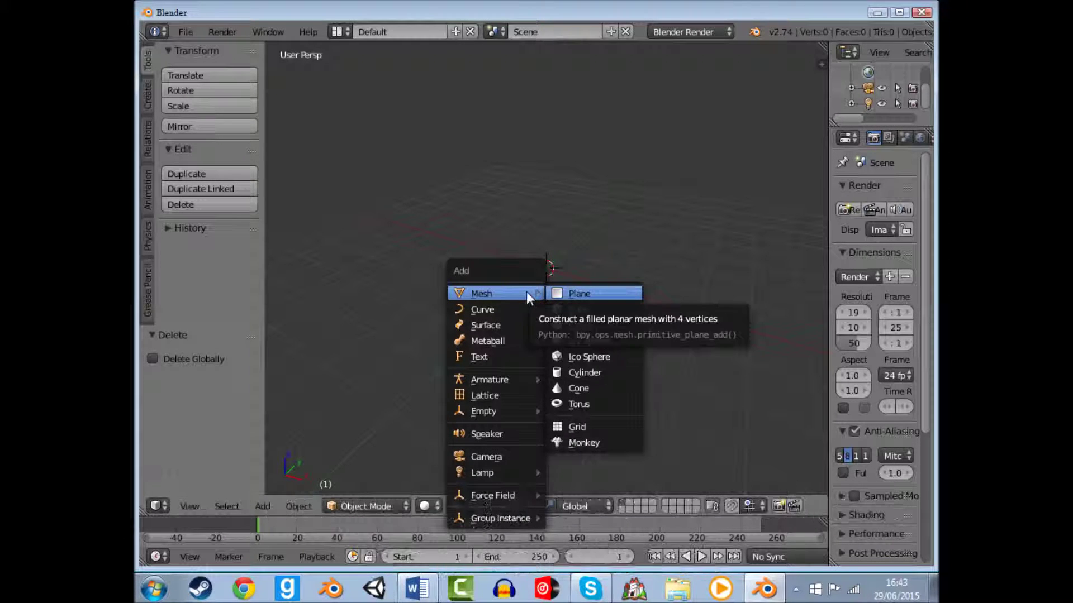
pyautogui.press('Return')
pyautogui.write('s8')
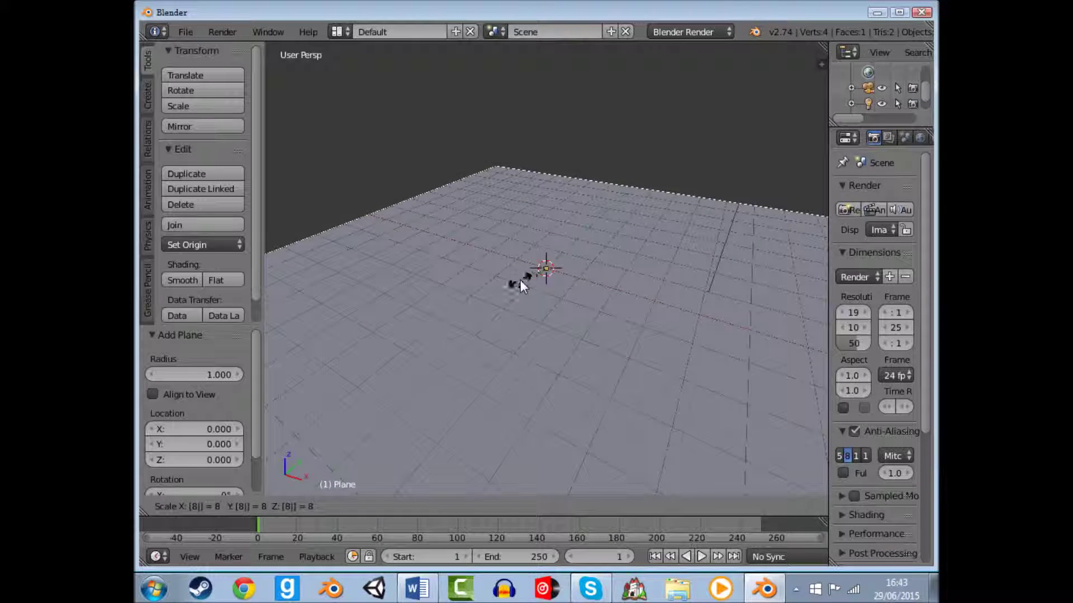
pyautogui.press('Return')
# - Preview the plane in Material shading, then return to Solid shading
pyautogui.scroll(-4, 521, 280)
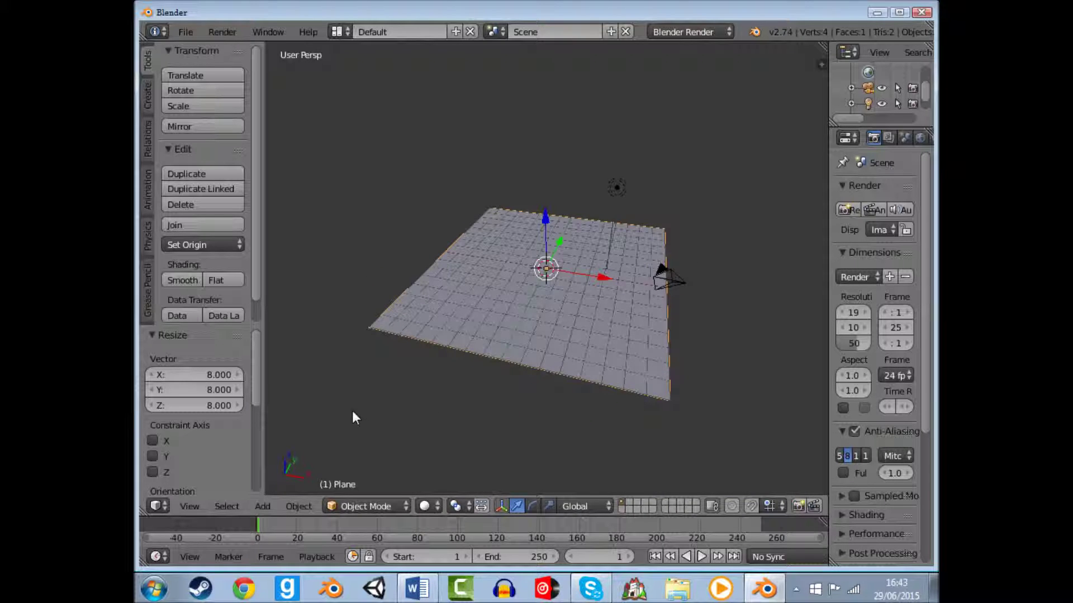
pyautogui.click(428, 507)
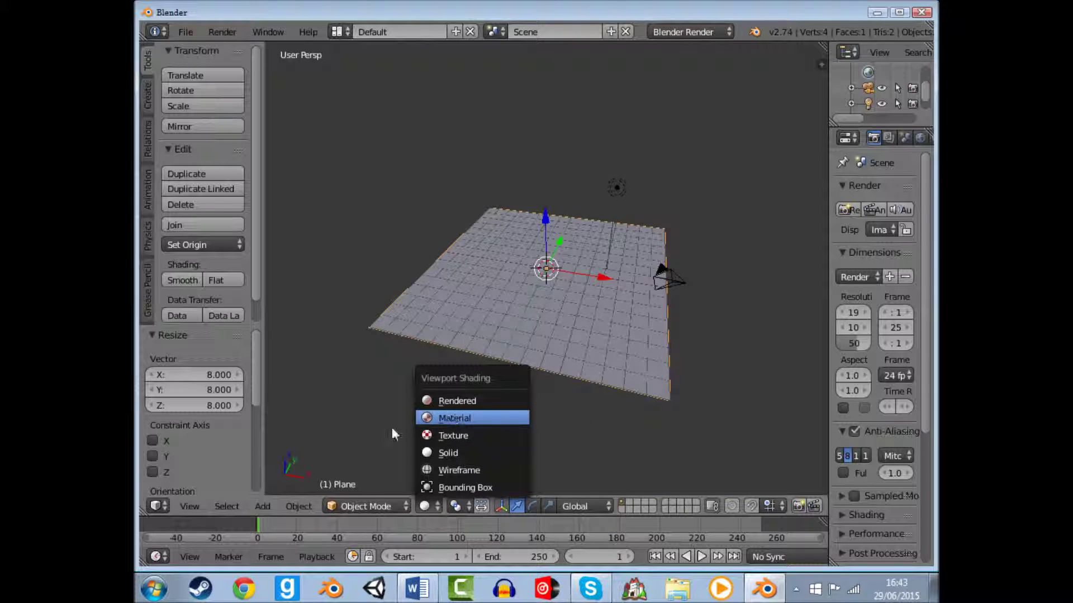
pyautogui.press('Return')
pyautogui.moveTo(514, 378); pyautogui.dragTo(436, 414, button='middle')
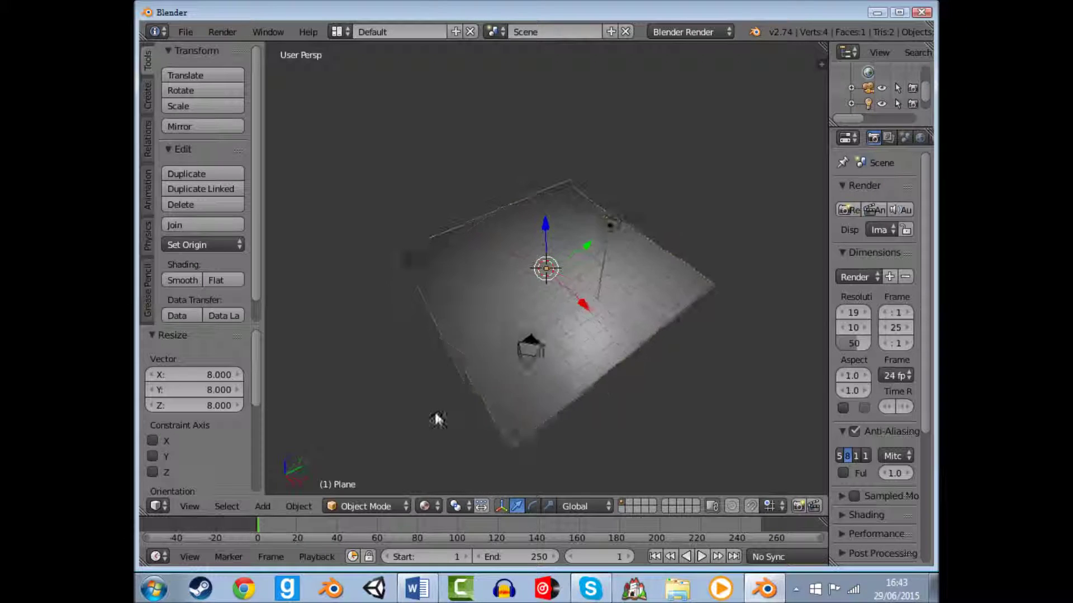
pyautogui.click(436, 507)
pyautogui.click(436, 452)
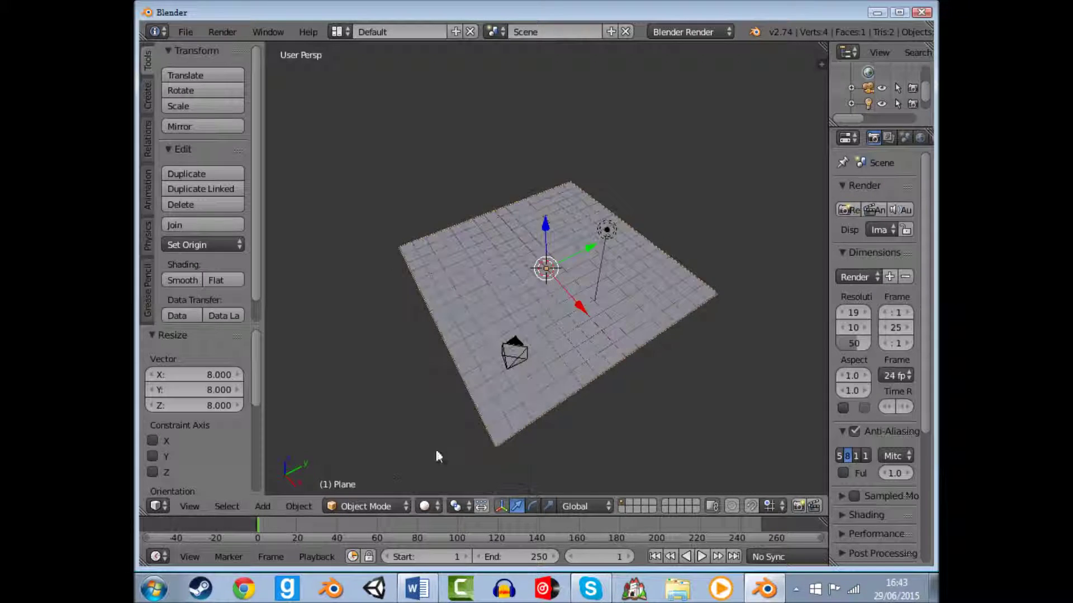
# - Switch the plane into Edit Mode and view it from a low front angle
pyautogui.click(381, 500)
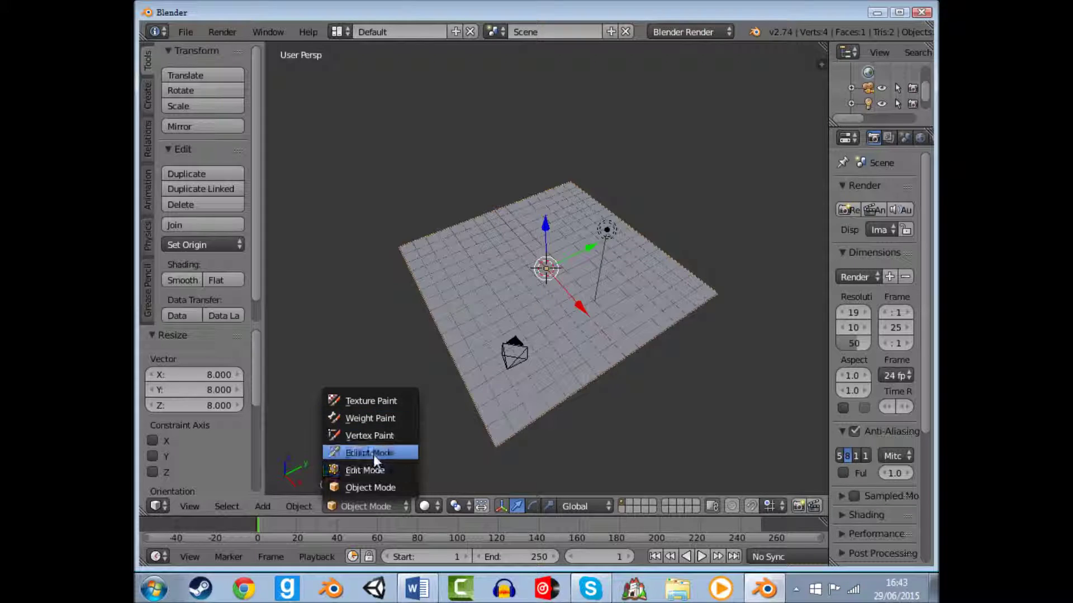
pyautogui.click(369, 470)
pyautogui.moveTo(503, 346)
pyautogui.mouseDown(button='middle')
pyautogui.moveTo(567, 281)
pyautogui.moveTo(547, 235)
pyautogui.mouseUp(button='middle')
# - Subdivide the plane, raising the Number of Cuts to 50
pyautogui.press('w')
pyautogui.click(527, 184)
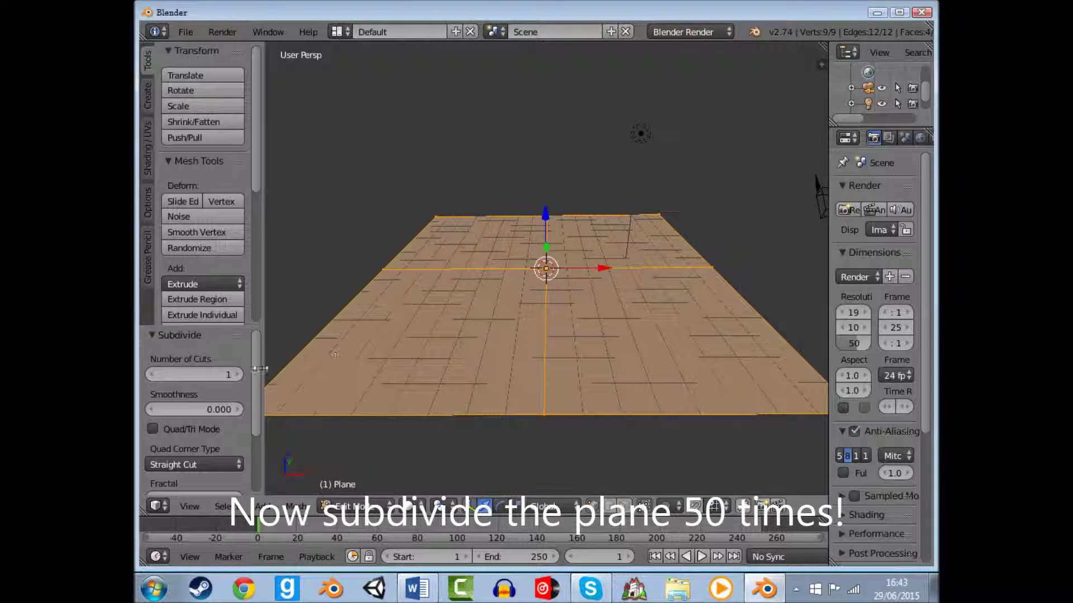
pyautogui.moveTo(193, 374); pyautogui.dragTo(223, 374)
pyautogui.click(199, 373)
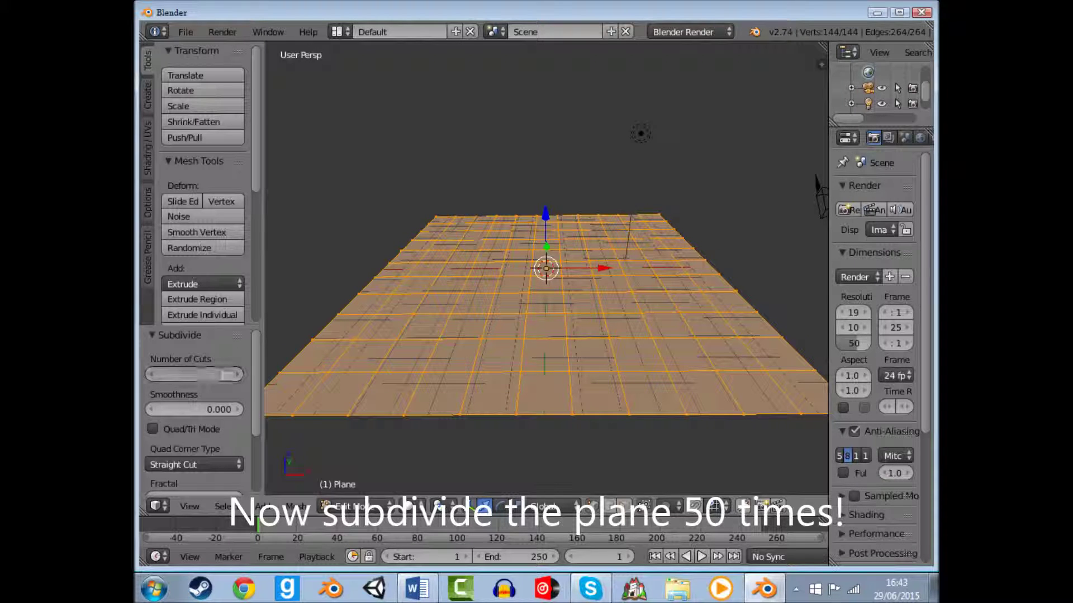
pyautogui.write('20')
pyautogui.press('Return')
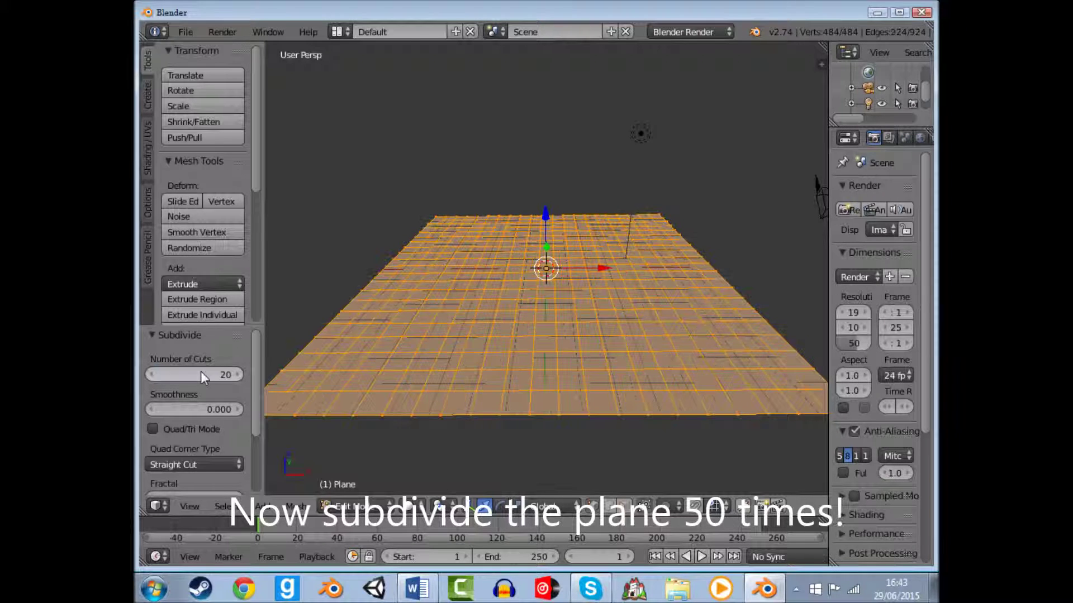
pyautogui.click(200, 375)
pyautogui.write('3')
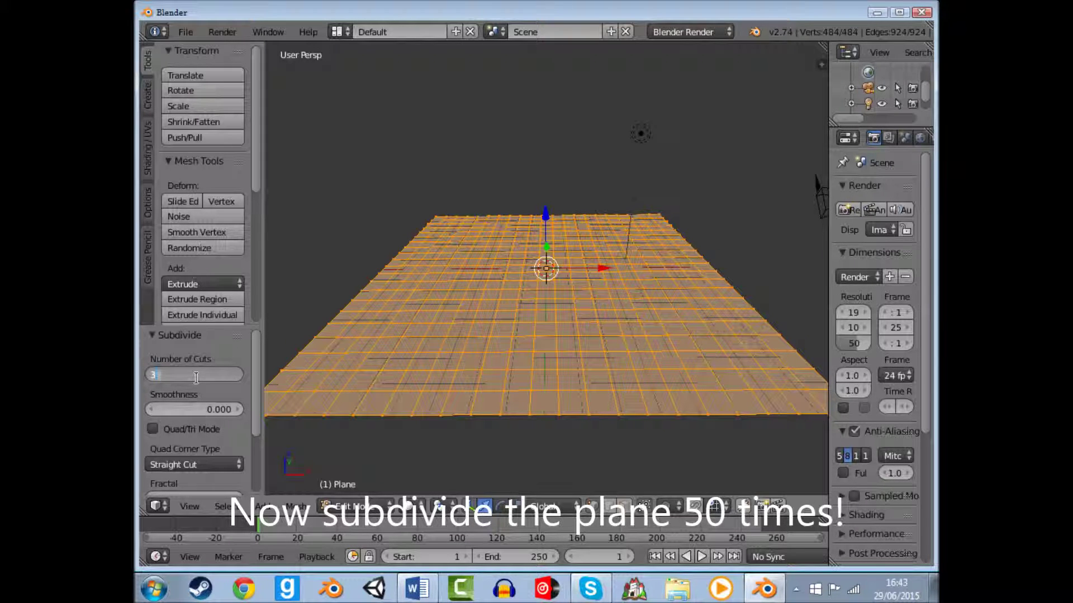
pyautogui.press('Return')
pyautogui.moveTo(208, 379); pyautogui.dragTo(218, 379)
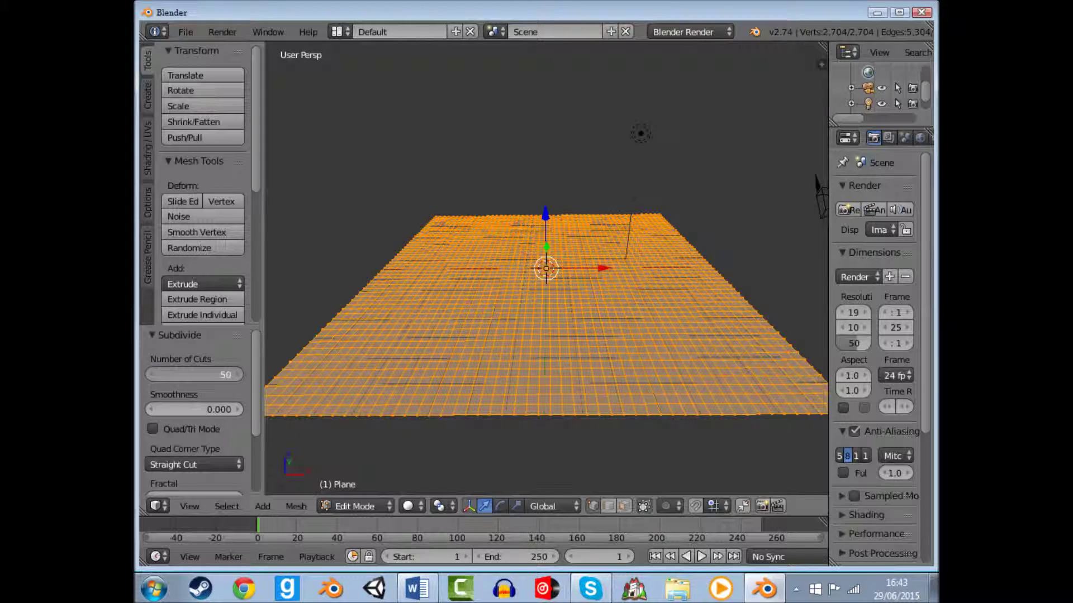
# - Return to Object Mode and tilt the view to see the whole plane
pyautogui.press('Tab')
pyautogui.scroll(1, 543, 364)
pyautogui.press('Tab')
pyautogui.press('Tab')
pyautogui.scroll(1, 538, 400)
pyautogui.scroll(1, 536, 401)
pyautogui.scroll(-3, 535, 413)
pyautogui.moveTo(488, 435); pyautogui.dragTo(400, 492, button='middle')
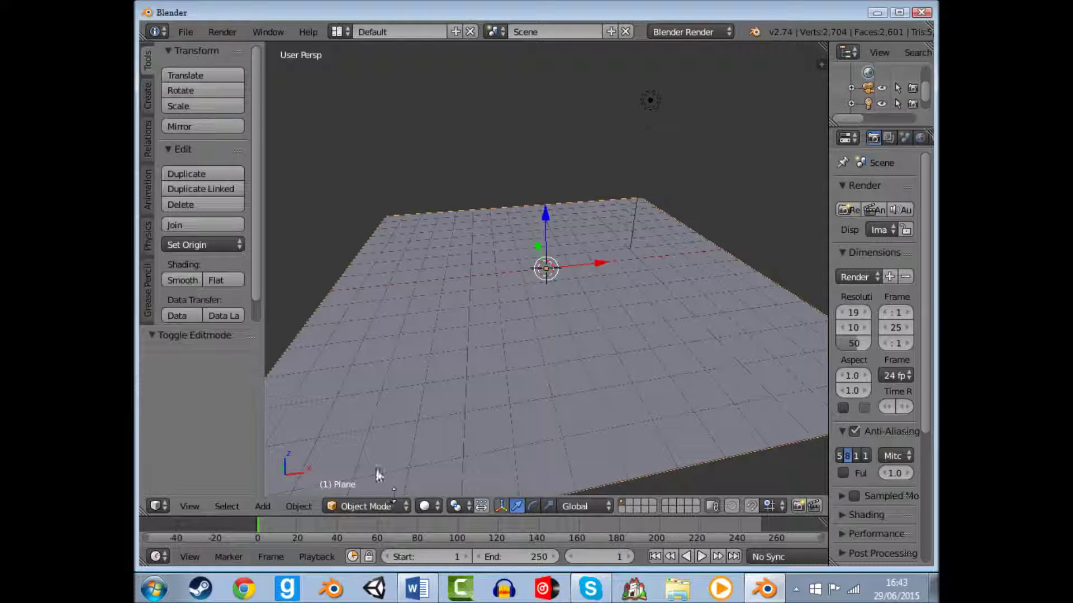
# - In Sculpt Mode, paint bumps and a tall rounded mound, then return to Object Mode
pyautogui.click(367, 506)
pyautogui.click(367, 453)
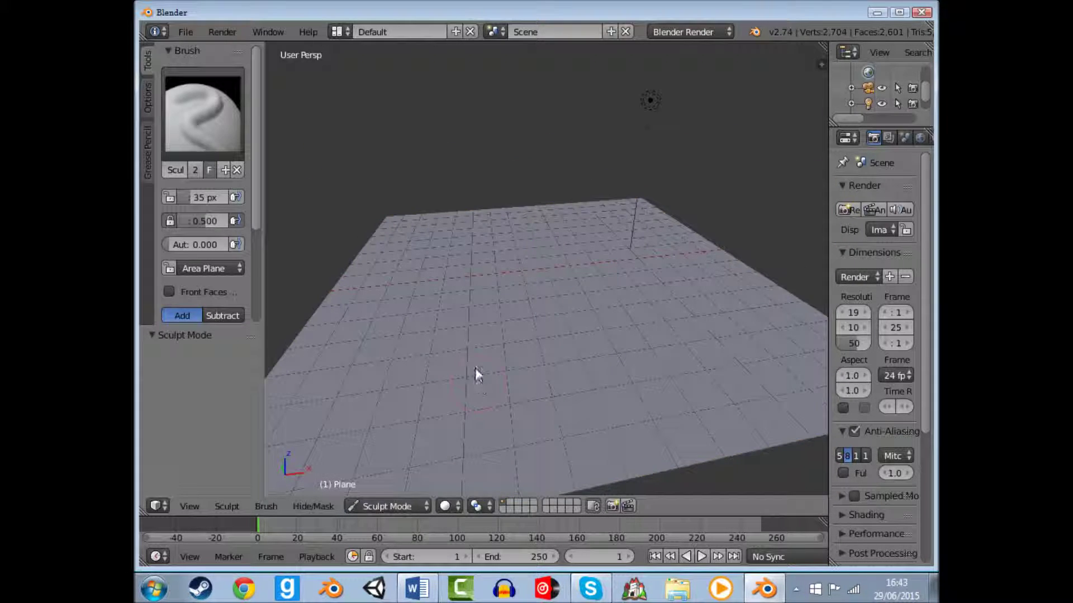
pyautogui.moveTo(443, 371); pyautogui.dragTo(556, 316, button='middle')
pyautogui.moveTo(556, 316)
pyautogui.mouseDown()
pyautogui.moveTo(571, 269)
pyautogui.moveTo(523, 257)
pyautogui.moveTo(540, 281)
pyautogui.mouseUp()
pyautogui.scroll(-5, 197, 262)
pyautogui.scroll(-1, 196, 274)
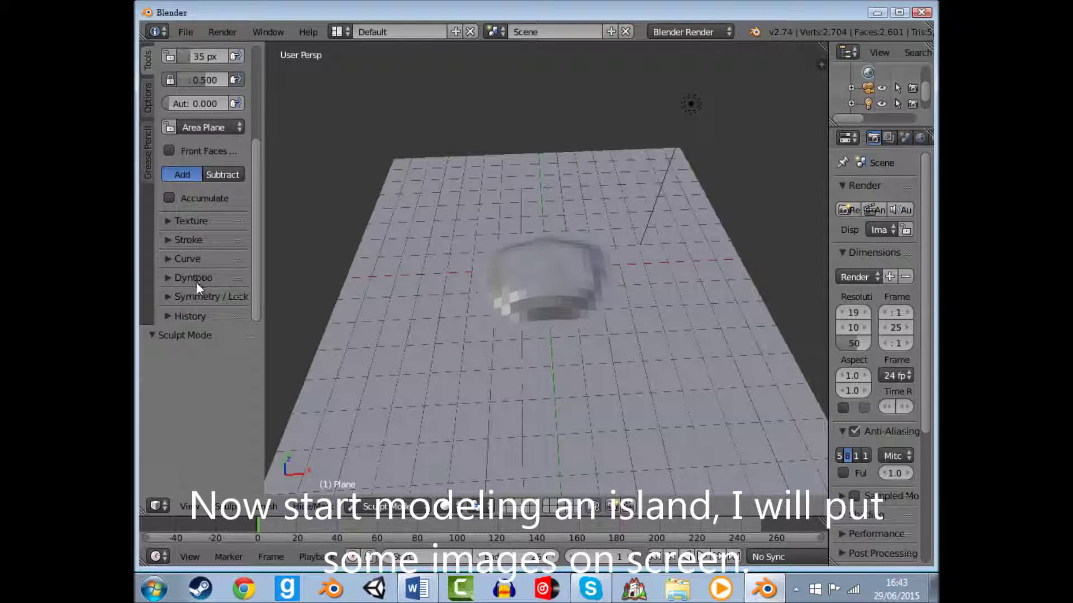
pyautogui.click(186, 297)
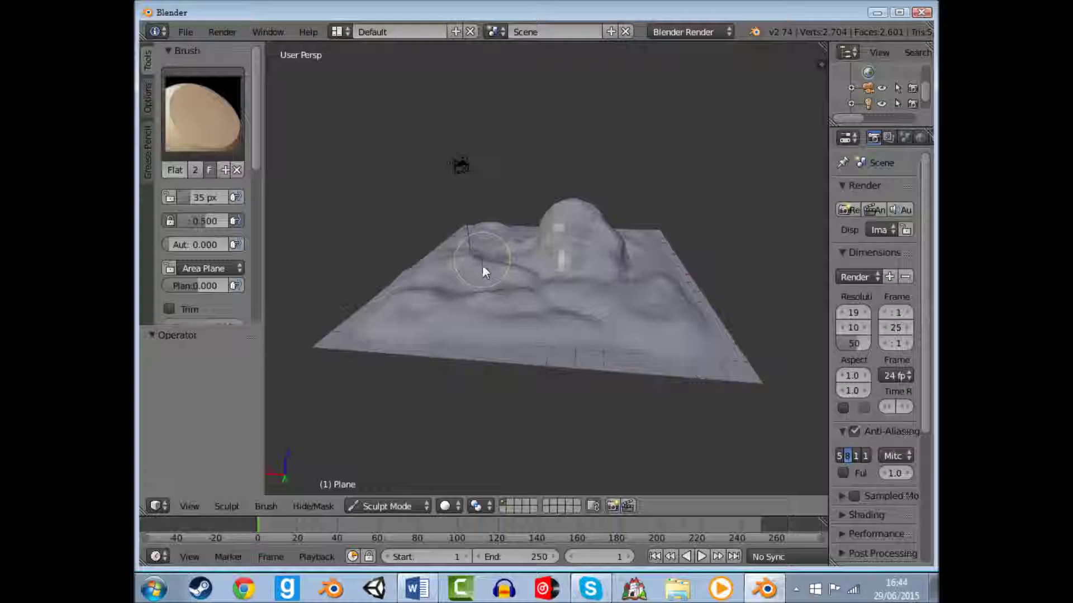
pyautogui.click(380, 506)
pyautogui.click(380, 488)
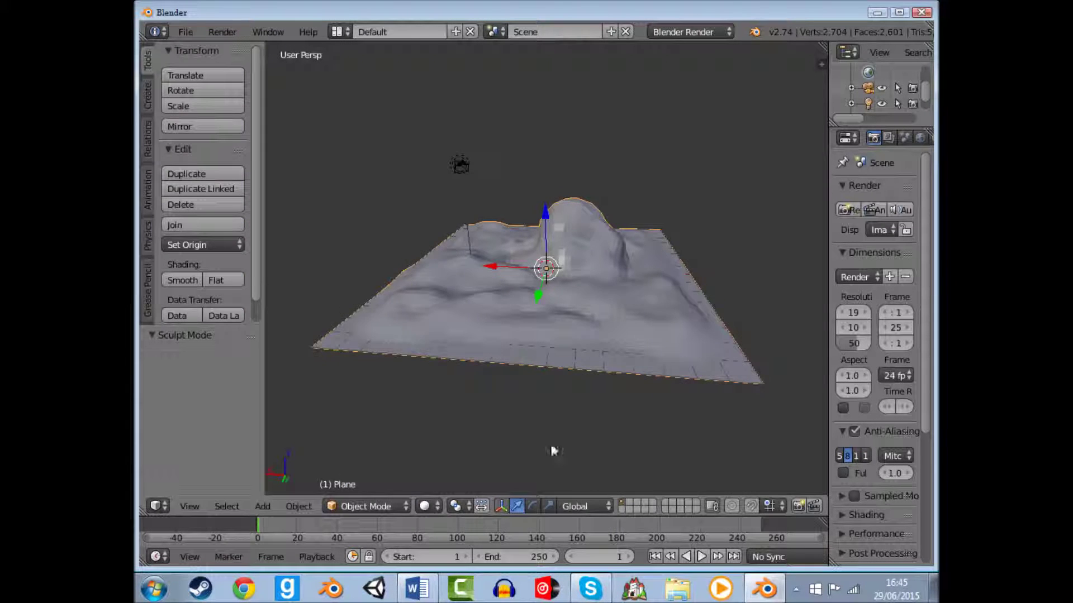
# - Give the terrain subdivision level 1 and Shade Smooth
pyautogui.scroll(5, 587, 349)
pyautogui.moveTo(587, 350); pyautogui.dragTo(479, 341, button='middle')
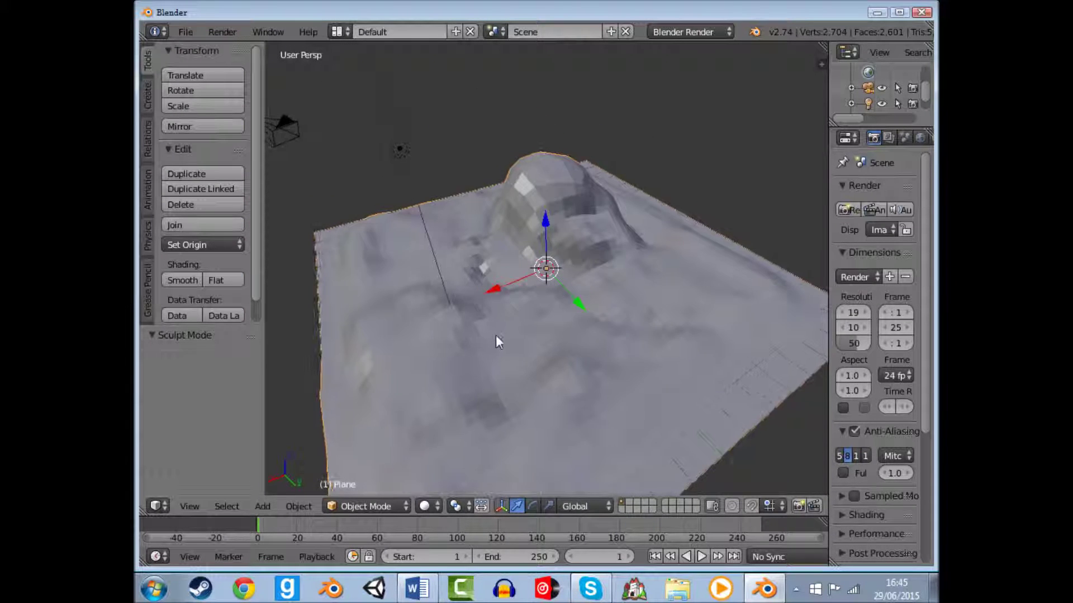
pyautogui.hotkey('ctrl', '1')
pyautogui.scroll(-1, 496, 334)
pyautogui.press('space')
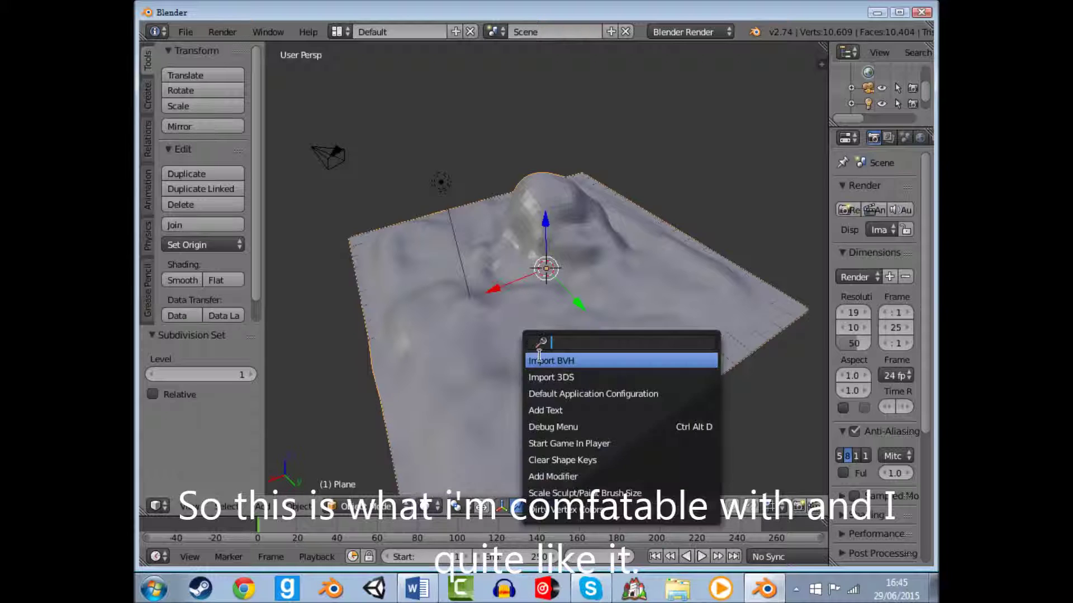
pyautogui.write('smooth')
pyautogui.press('Return')
# - Enter Edit Mode on the terrain and deselect all vertices
pyautogui.moveTo(510, 361)
pyautogui.mouseDown(button='middle')
pyautogui.moveTo(354, 342)
pyautogui.moveTo(347, 354)
pyautogui.moveTo(581, 325)
pyautogui.mouseUp(button='middle')
pyautogui.scroll(-5, 582, 326)
pyautogui.moveTo(586, 373)
pyautogui.mouseDown(button='middle')
pyautogui.moveTo(742, 391)
pyautogui.moveTo(568, 331)
pyautogui.mouseUp(button='middle')
pyautogui.scroll(3, 714, 371)
pyautogui.press('Tab')
pyautogui.scroll(-3, 568, 331)
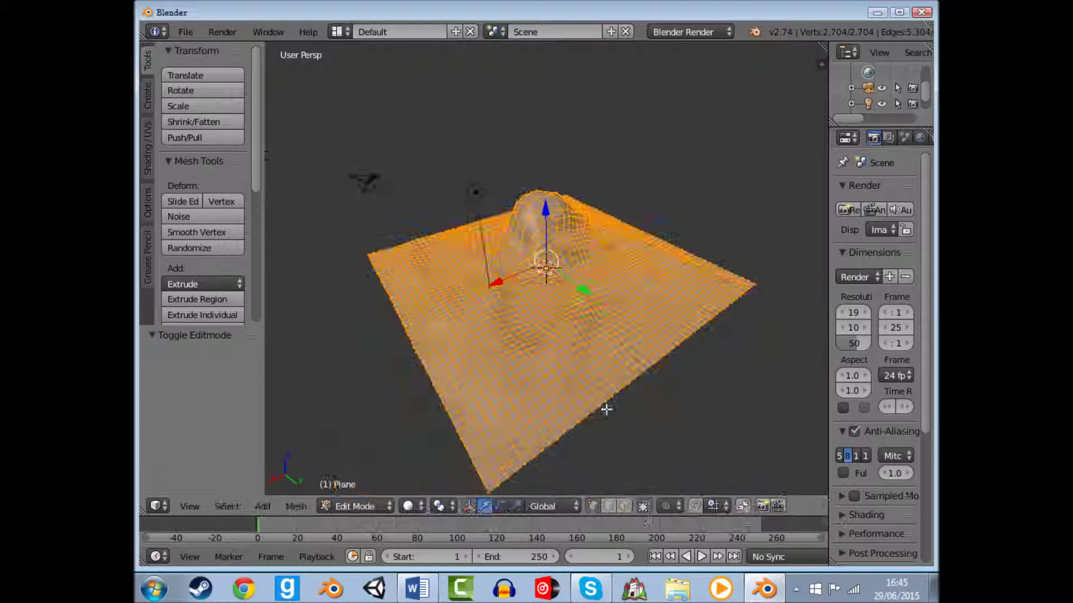
pyautogui.press('a')
pyautogui.scroll(-2, 485, 482)
pyautogui.scroll(2, 484, 482)
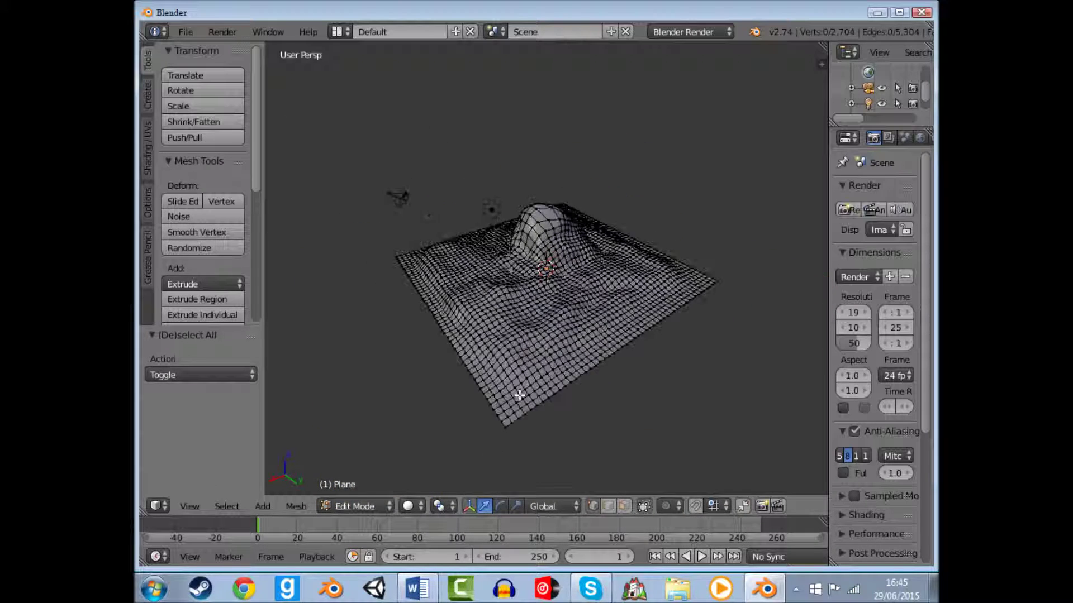
# - Select the four corner vertices of the terrain
pyautogui.moveTo(484, 482); pyautogui.dragTo(476, 417, button='middle')
pyautogui.rightClick(475, 417)
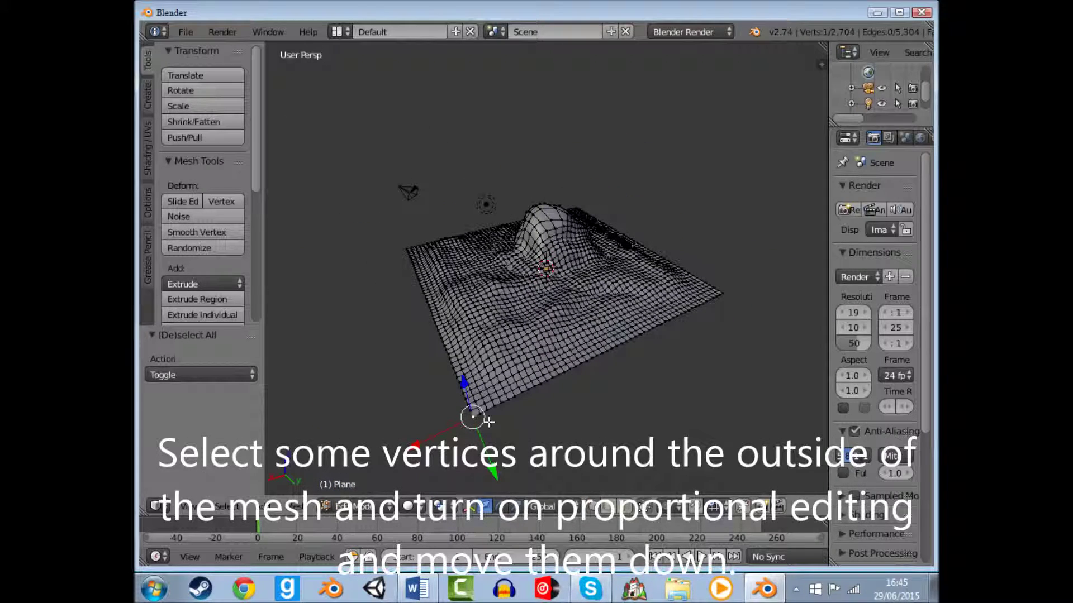
pyautogui.keyDown('shift'); pyautogui.click(720, 301); pyautogui.keyUp('shift')
pyautogui.moveTo(723, 288)
pyautogui.mouseDown(button='middle')
pyautogui.moveTo(659, 311)
pyautogui.moveTo(384, 335)
pyautogui.mouseUp(button='middle')
pyautogui.keyDown('shift'); pyautogui.rightClick(398, 356); pyautogui.keyUp('shift')
pyautogui.keyDown('shift'); pyautogui.rightClick(472, 155); pyautogui.keyUp('shift')
# - Try a proportional-editing vertical move on the corners, then cancel it
pyautogui.press('o')
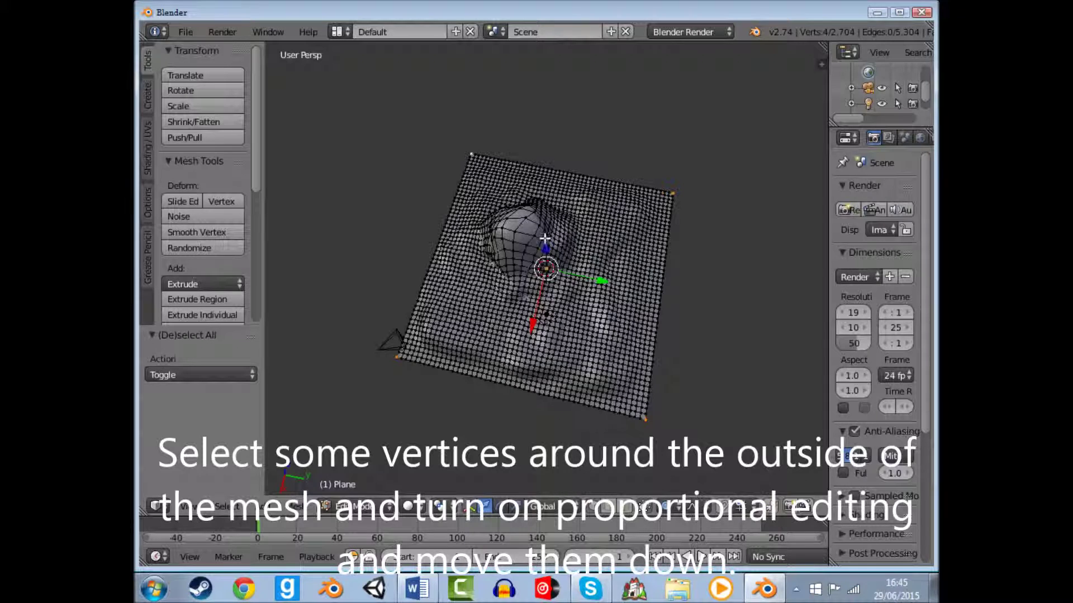
pyautogui.moveTo(545, 241); pyautogui.dragTo(548, 209, button='middle')
pyautogui.press('g')
pyautogui.press('z')
pyautogui.scroll(-2, 551, 251)
pyautogui.scroll(-2, 553, 254)
pyautogui.scroll(-3, 557, 259)
pyautogui.scroll(-3, 555, 283)
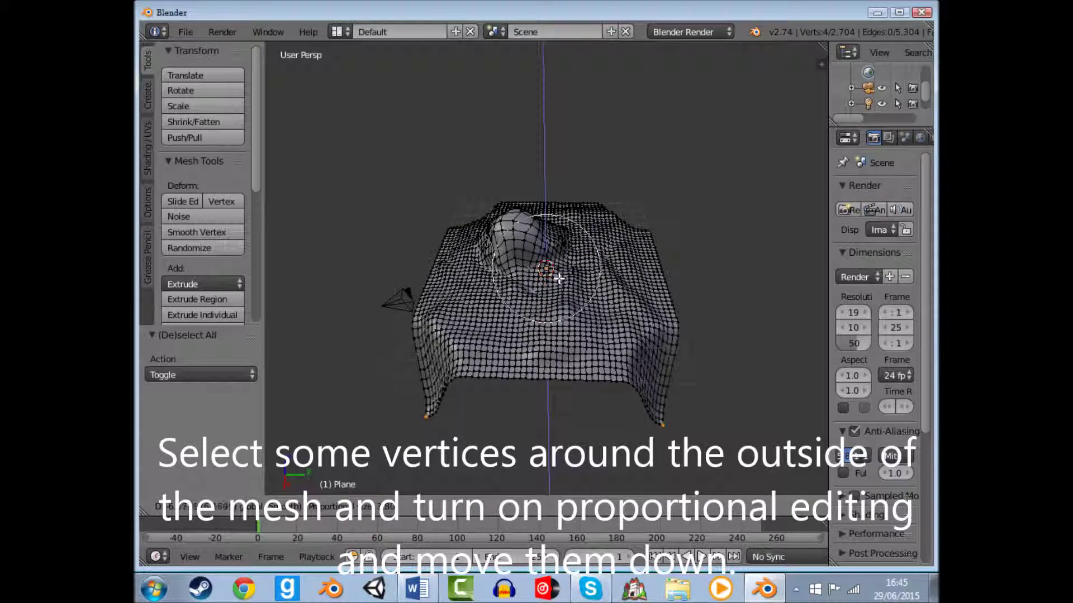
pyautogui.scroll(-3, 589, 297)
pyautogui.scroll(-3, 591, 306)
pyautogui.scroll(3, 591, 306)
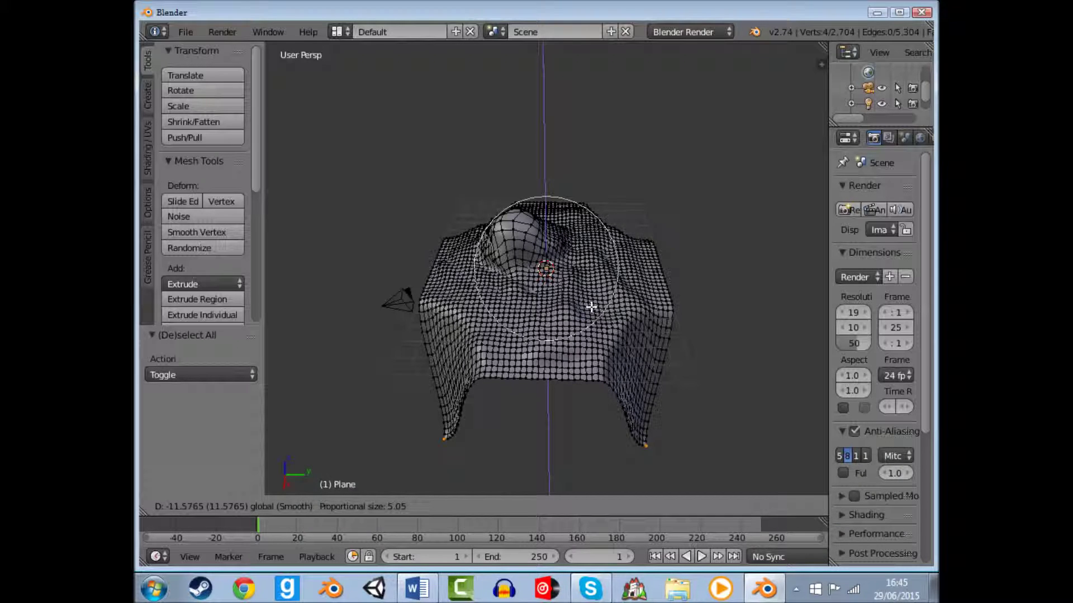
pyautogui.rightClick(591, 306)
# - Select additional vertices along the bottom and right edges of the terrain
pyautogui.keyDown('shift'); pyautogui.rightClick(459, 378); pyautogui.keyUp('shift')
pyautogui.keyDown('shift'); pyautogui.rightClick(550, 380); pyautogui.keyUp('shift')
pyautogui.moveTo(617, 383); pyautogui.dragTo(492, 391, button='middle')
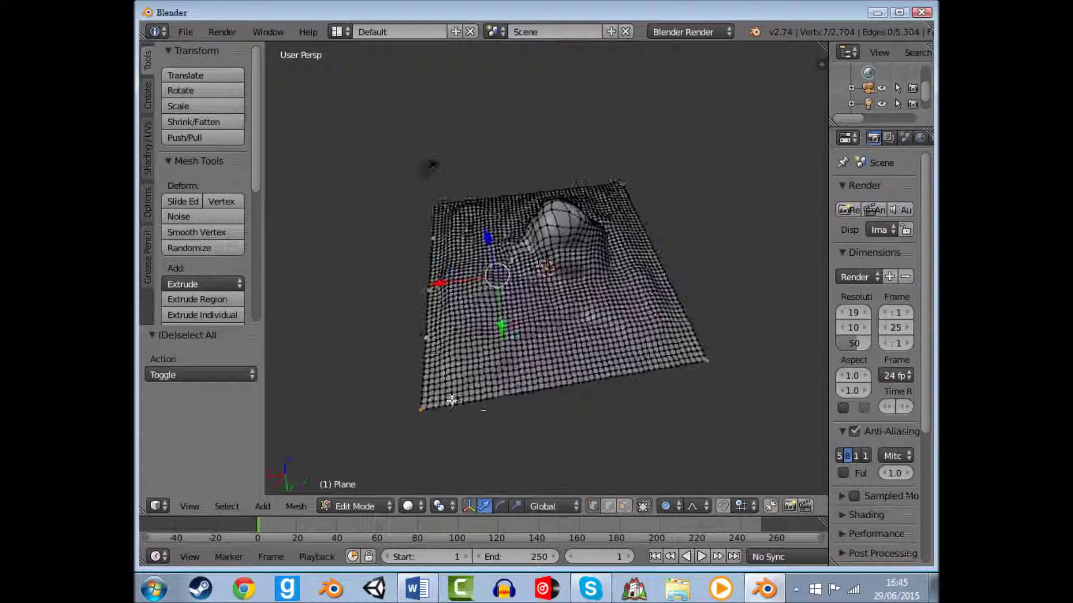
pyautogui.keyDown('shift'); pyautogui.rightClick(493, 395); pyautogui.keyUp('shift')
pyautogui.keyDown('shift'); pyautogui.rightClick(561, 386); pyautogui.keyUp('shift')
pyautogui.keyDown('shift'); pyautogui.rightClick(681, 305); pyautogui.keyUp('shift')
pyautogui.keyDown('shift'); pyautogui.rightClick(672, 274); pyautogui.keyUp('shift')
pyautogui.moveTo(673, 274); pyautogui.dragTo(606, 371, button='middle')
pyautogui.keyDown('shift'); pyautogui.rightClick(648, 374); pyautogui.keyUp('shift')
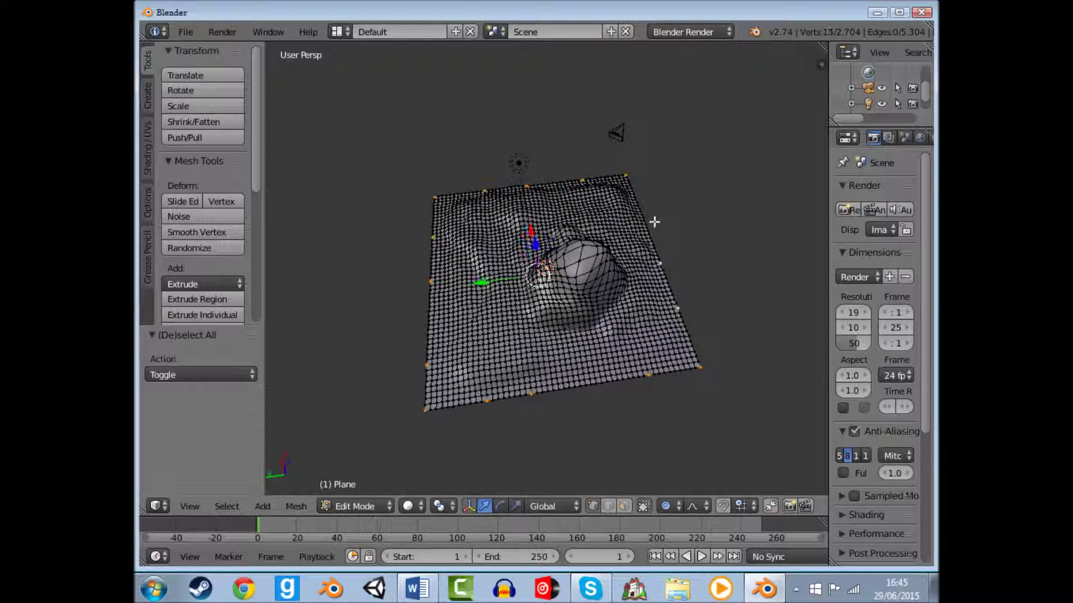
pyautogui.keyDown('shift'); pyautogui.rightClick(639, 211); pyautogui.keyUp('shift')
pyautogui.moveTo(639, 211)
pyautogui.mouseDown(button='middle')
pyautogui.moveTo(776, 298)
pyautogui.moveTo(732, 239)
pyautogui.moveTo(534, 243)
pyautogui.mouseUp(button='middle')
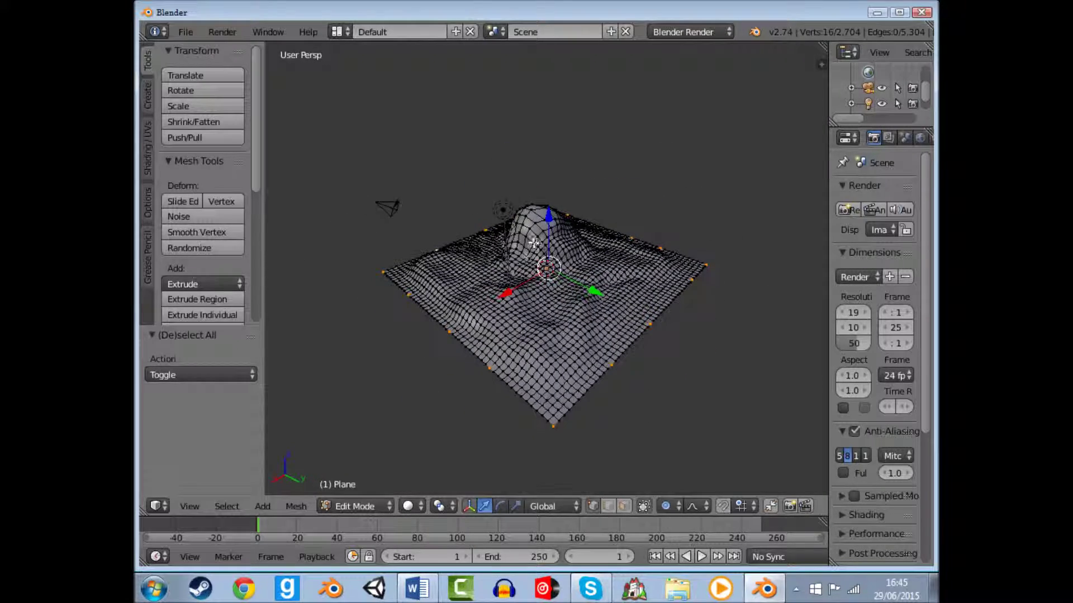
# - Move the selected border vertices along Z into an island dome, then return to Object Mode
pyautogui.press('g')
pyautogui.press('z')
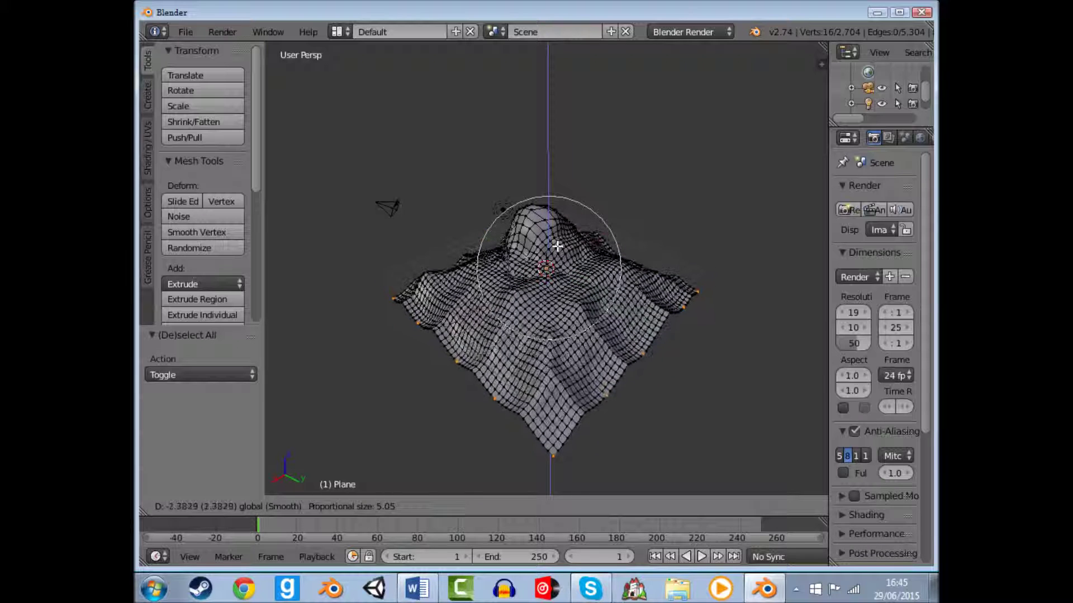
pyautogui.click(559, 259)
pyautogui.press('Tab')
pyautogui.moveTo(555, 266)
pyautogui.mouseDown(button='middle')
pyautogui.moveTo(746, 261)
pyautogui.moveTo(671, 325)
pyautogui.moveTo(666, 380)
pyautogui.mouseUp(button='middle')
pyautogui.moveTo(513, 367)
pyautogui.mouseDown(button='middle')
pyautogui.moveTo(656, 387)
pyautogui.moveTo(451, 358)
pyautogui.moveTo(584, 407)
pyautogui.moveTo(548, 319)
pyautogui.moveTo(494, 331)
pyautogui.mouseUp(button='middle')
pyautogui.scroll(-2, 494, 332)
# - Select all terrain vertices in Edit Mode and return to Object Mode
pyautogui.scroll(-3, 889, 263)
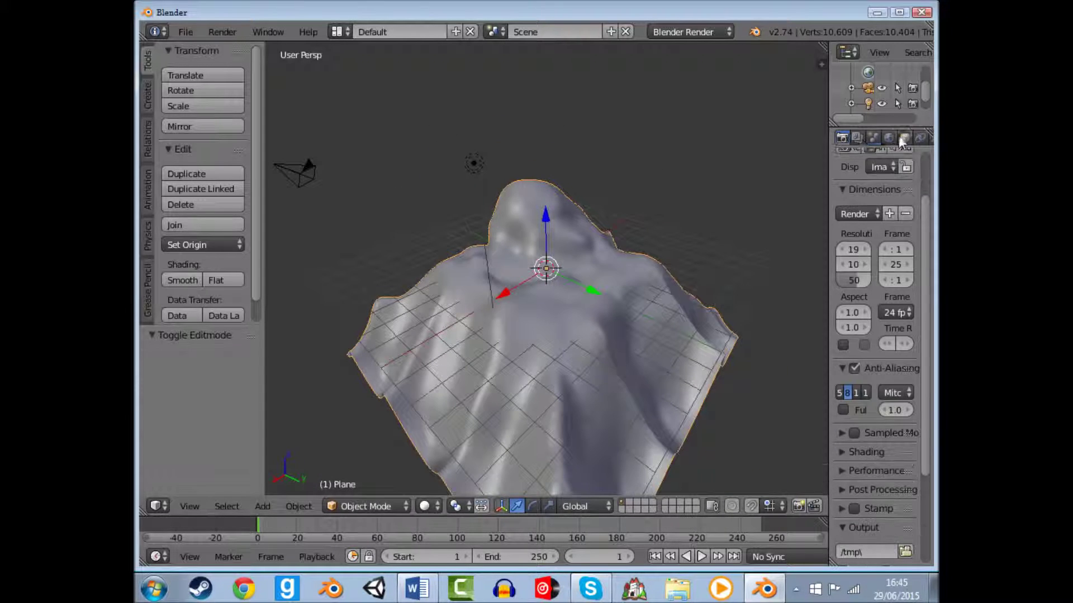
pyautogui.press('Tab')
pyautogui.press('a')
pyautogui.press('a')
pyautogui.press('a')
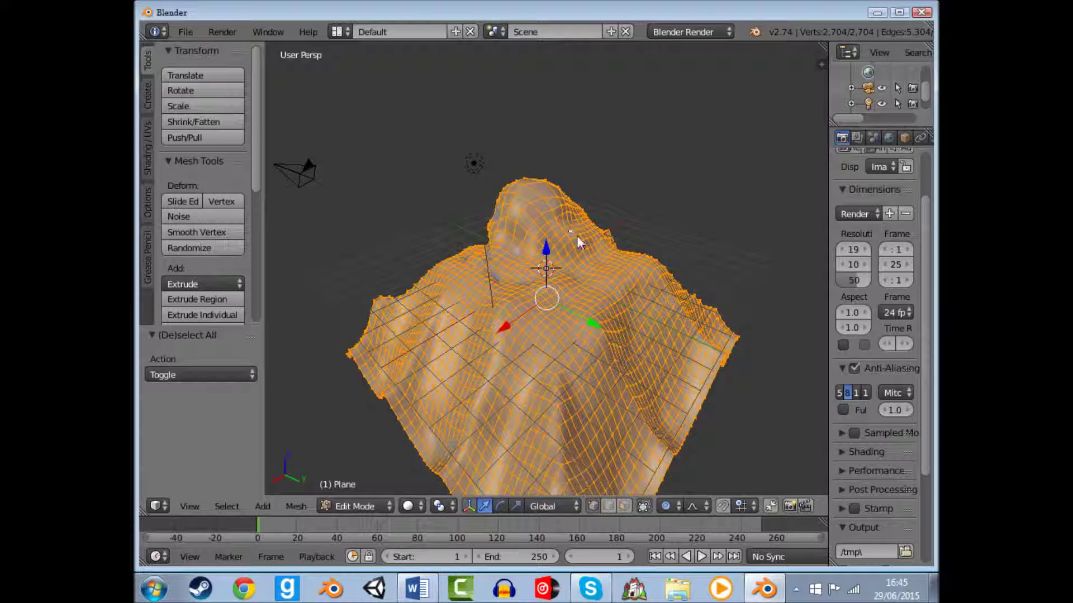
pyautogui.press('Tab')
pyautogui.moveTo(656, 291)
pyautogui.mouseDown(button='middle')
pyautogui.moveTo(635, 283)
pyautogui.moveTo(678, 279)
pyautogui.moveTo(619, 282)
pyautogui.moveTo(443, 367)
pyautogui.moveTo(329, 323)
pyautogui.moveTo(357, 358)
pyautogui.mouseUp(button='middle')
# - Switch the viewport to Material shading and inspect the terrain
pyautogui.click(424, 506)
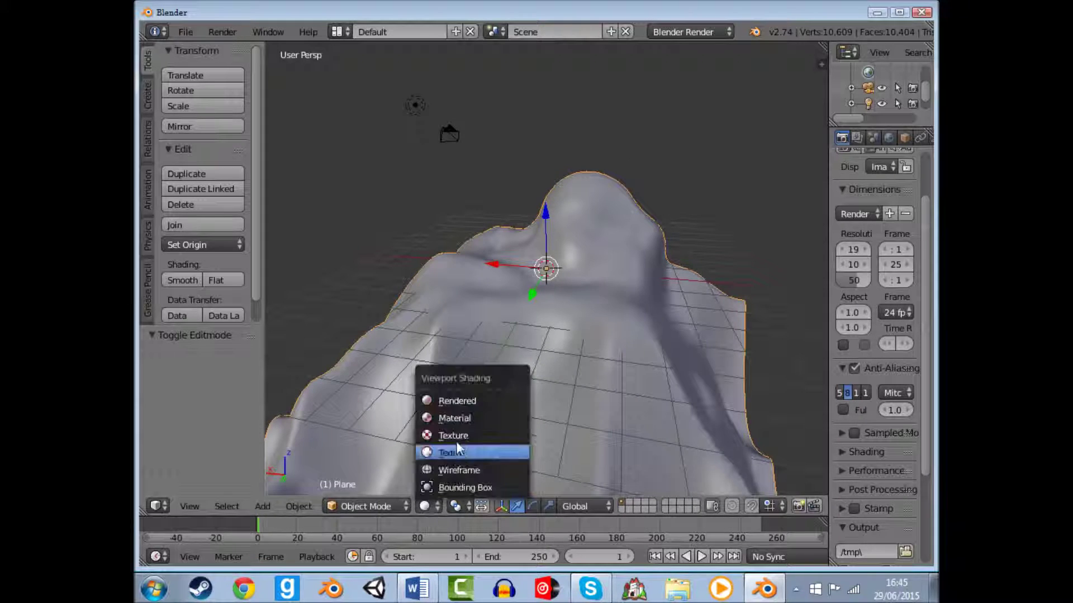
pyautogui.click(439, 423)
pyautogui.moveTo(425, 435)
pyautogui.mouseDown(button='middle')
pyautogui.moveTo(509, 363)
pyautogui.moveTo(721, 397)
pyautogui.moveTo(748, 335)
pyautogui.mouseUp(button='middle')
pyautogui.scroll(-3, 877, 140)
pyautogui.scroll(-3, 877, 141)
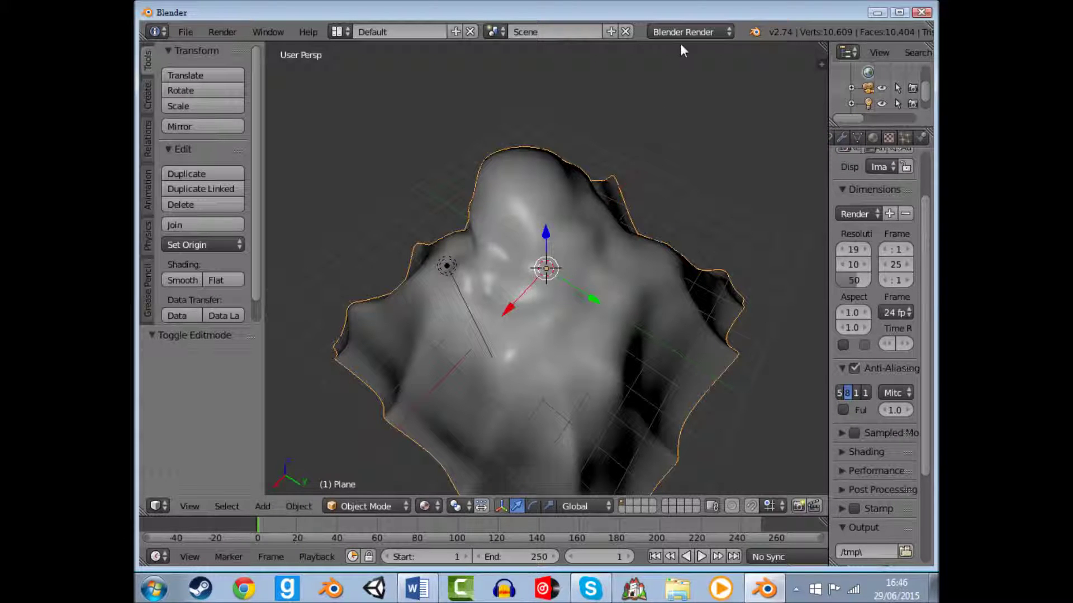
pyautogui.click(681, 32)
# - Switch to Cycles Render, create a new island material, and split the 3D view vertically
pyautogui.click(727, 95)
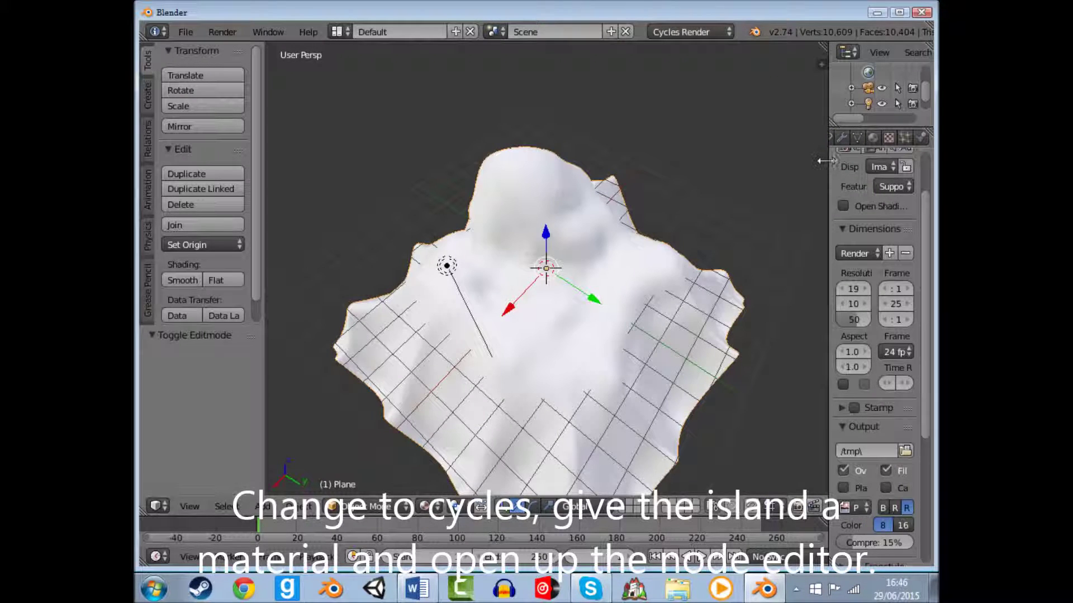
pyautogui.moveTo(827, 161); pyautogui.dragTo(772, 163)
pyautogui.click(843, 138)
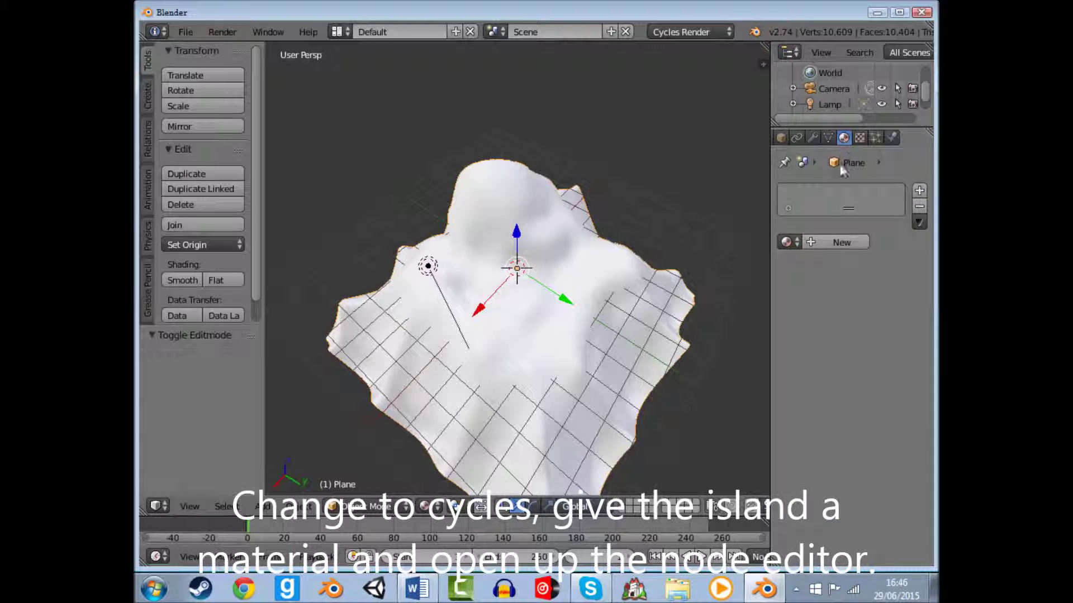
pyautogui.click(841, 242)
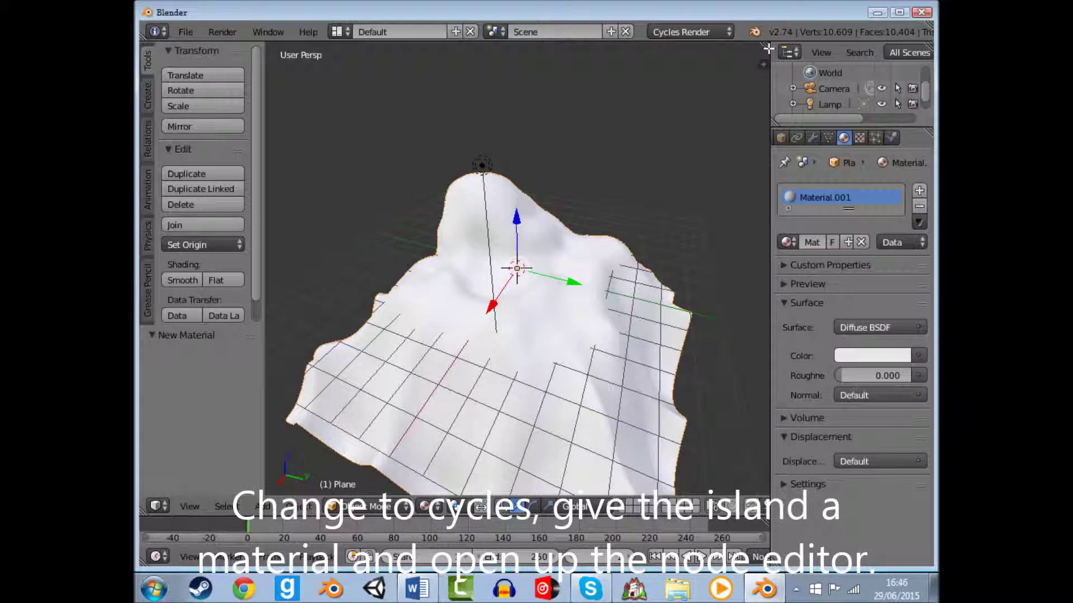
pyautogui.moveTo(768, 50); pyautogui.dragTo(525, 167)
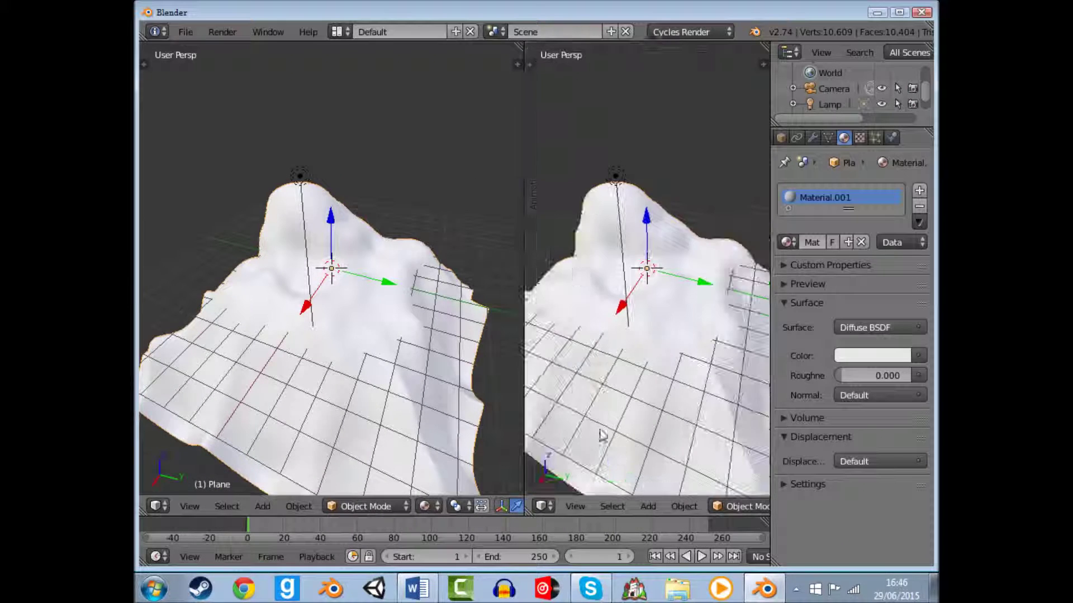
# - Turn the right-hand area into the Node Editor showing the Diffuse BSDF node
pyautogui.click(542, 506)
pyautogui.click(572, 330)
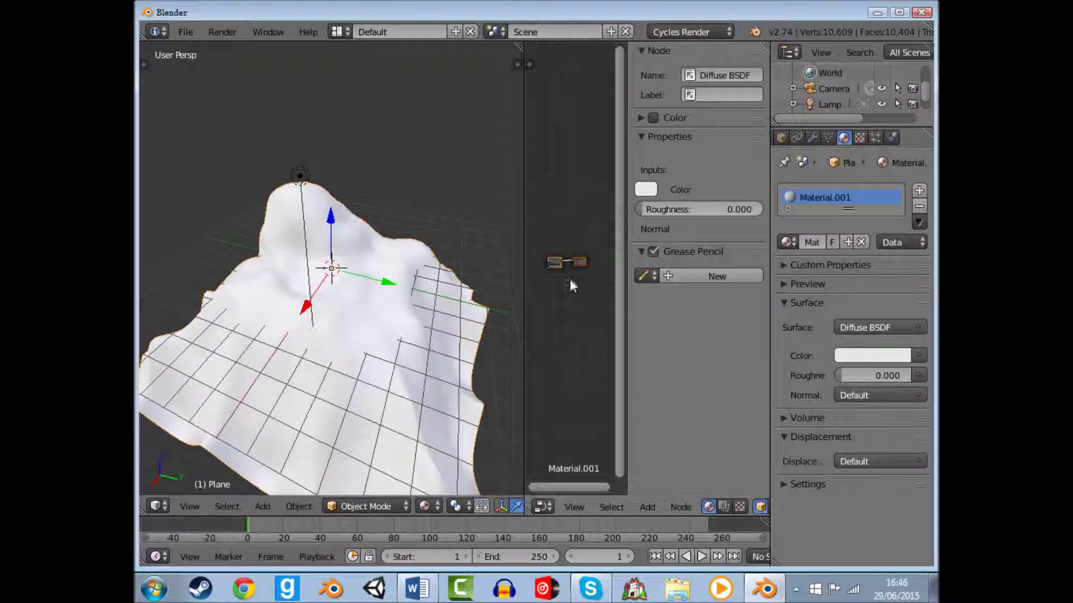
pyautogui.press('n')
pyautogui.scroll(2, 582, 312)
pyautogui.scroll(2, 586, 310)
pyautogui.scroll(2, 578, 320)
pyautogui.scroll(2, 555, 315)
pyautogui.moveTo(561, 304); pyautogui.dragTo(687, 289, button='middle')
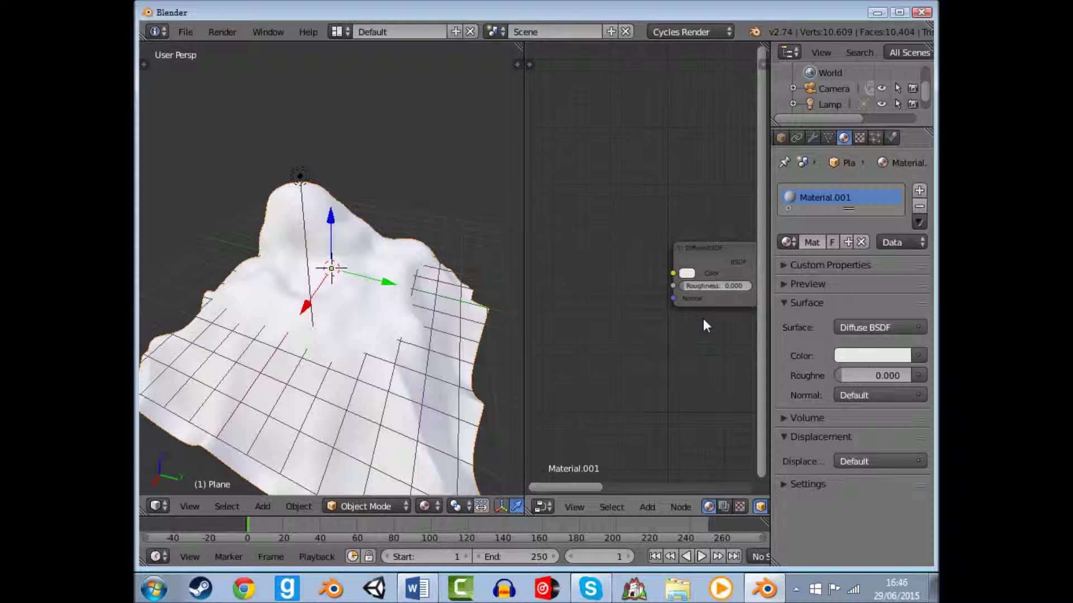
# - Add an Image Texture node and link its Color to the Diffuse BSDF Color
pyautogui.hotkey('shift', 'a')
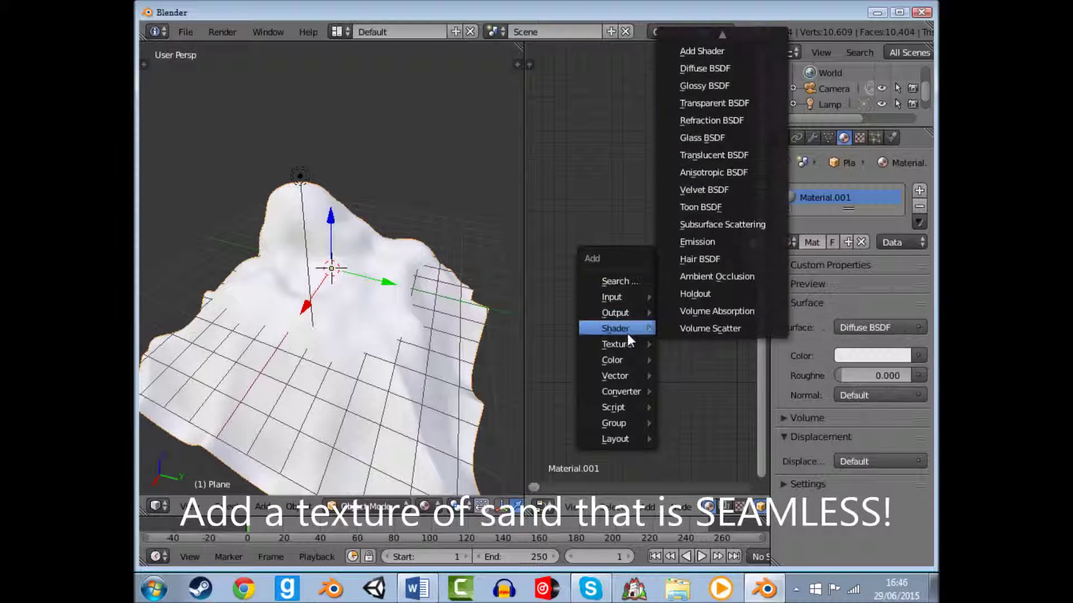
pyautogui.click(708, 344)
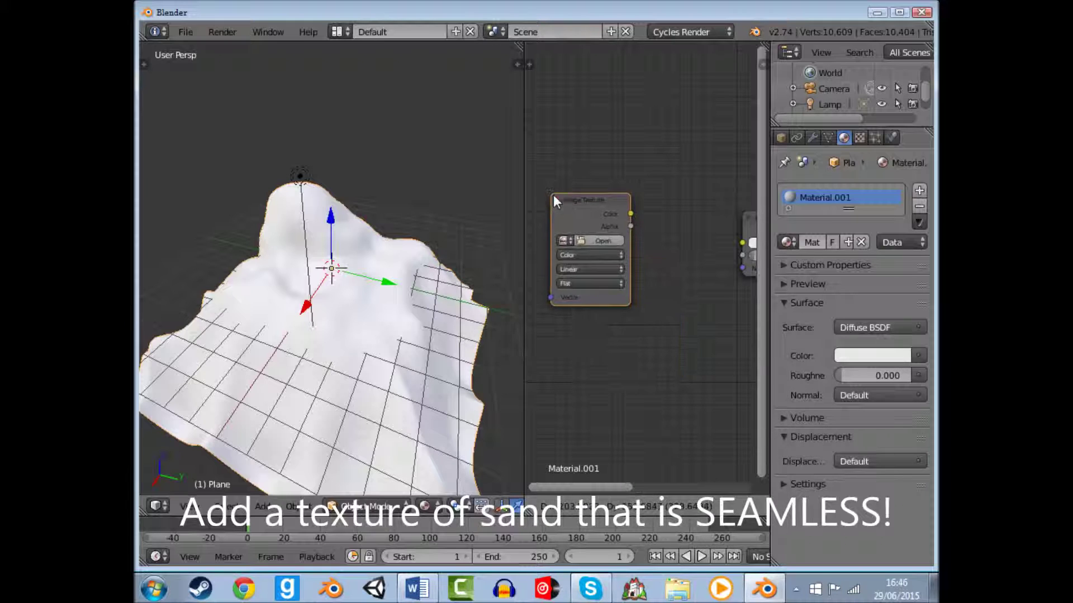
pyautogui.click(571, 208)
pyautogui.moveTo(644, 224); pyautogui.dragTo(742, 242)
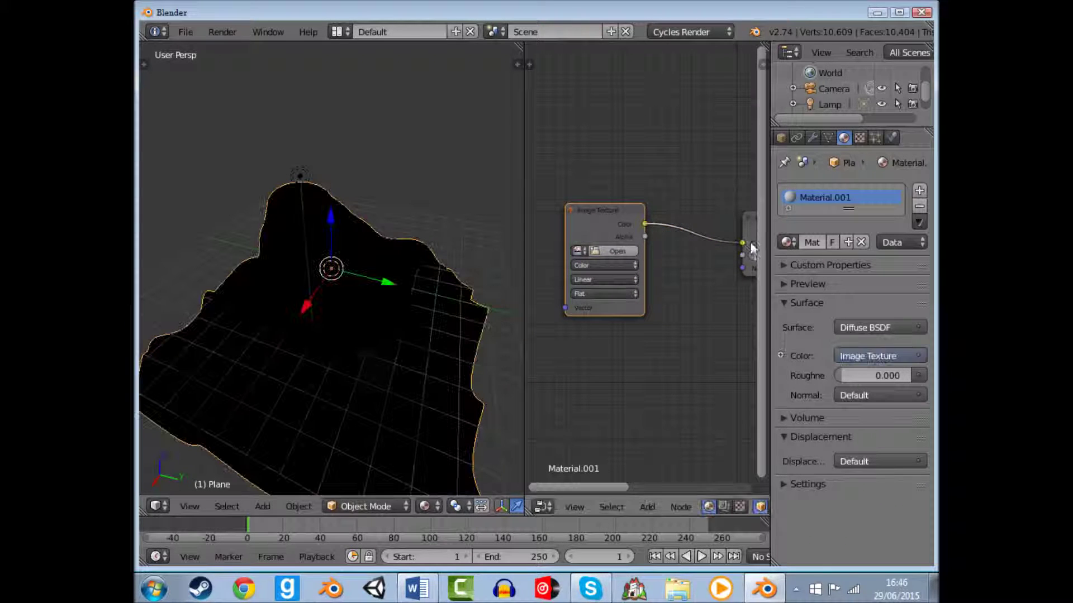
pyautogui.click(603, 251)
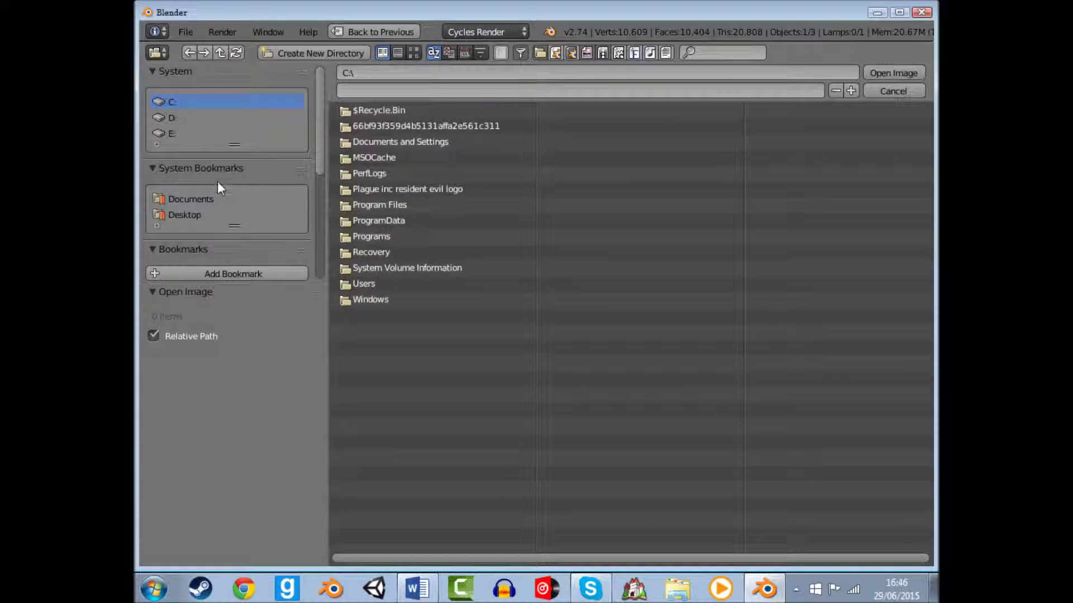
# - Load the sand image (sand `1.jpg) from Documents into the Image Texture node
pyautogui.click(218, 199)
pyautogui.click(413, 52)
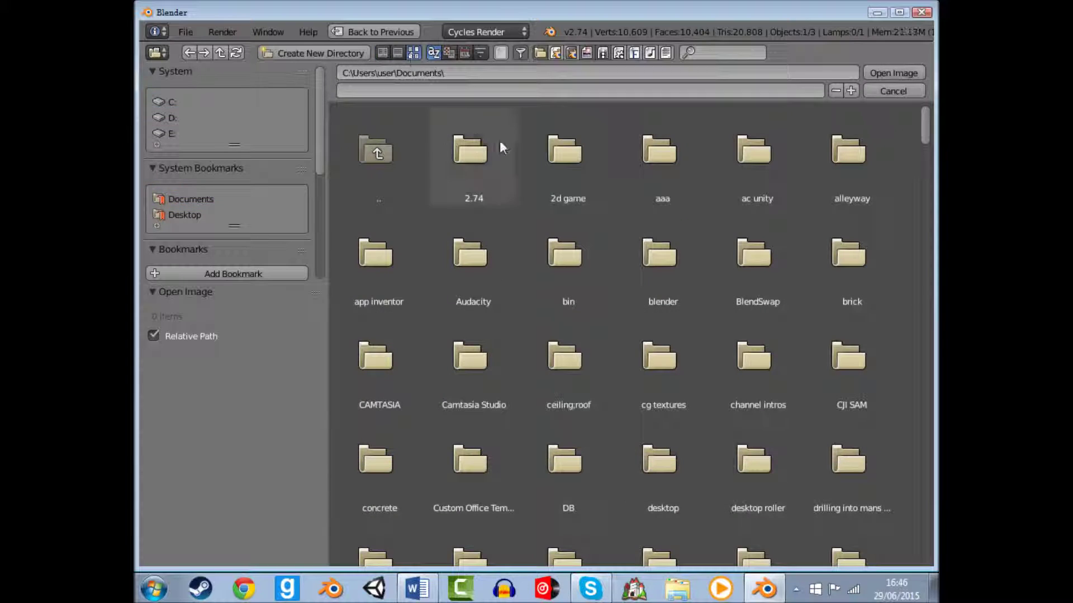
pyautogui.scroll(-3, 699, 383)
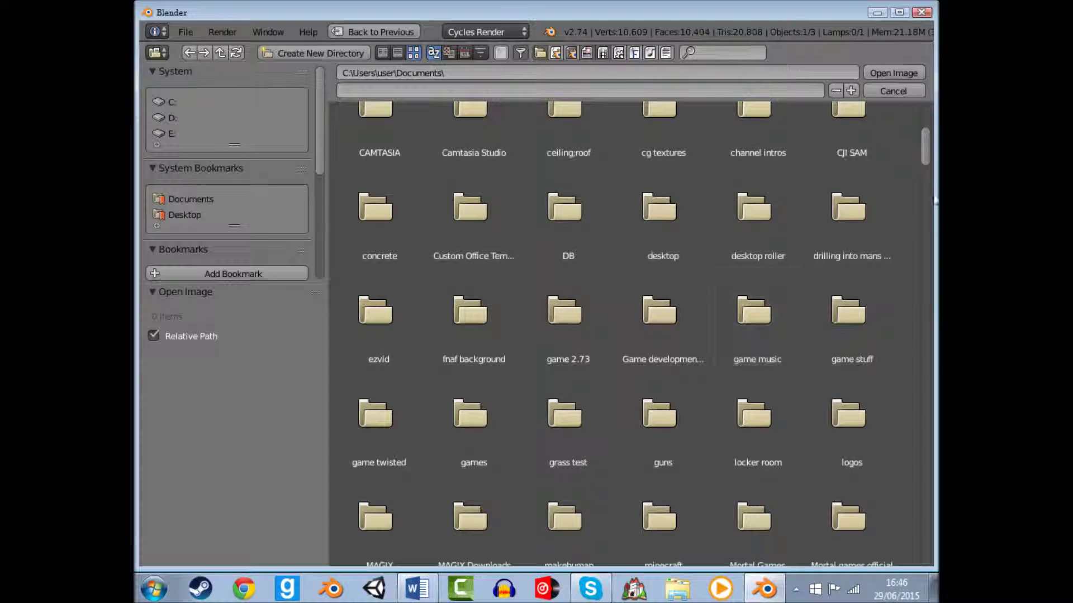
pyautogui.moveTo(923, 147); pyautogui.dragTo(923, 333)
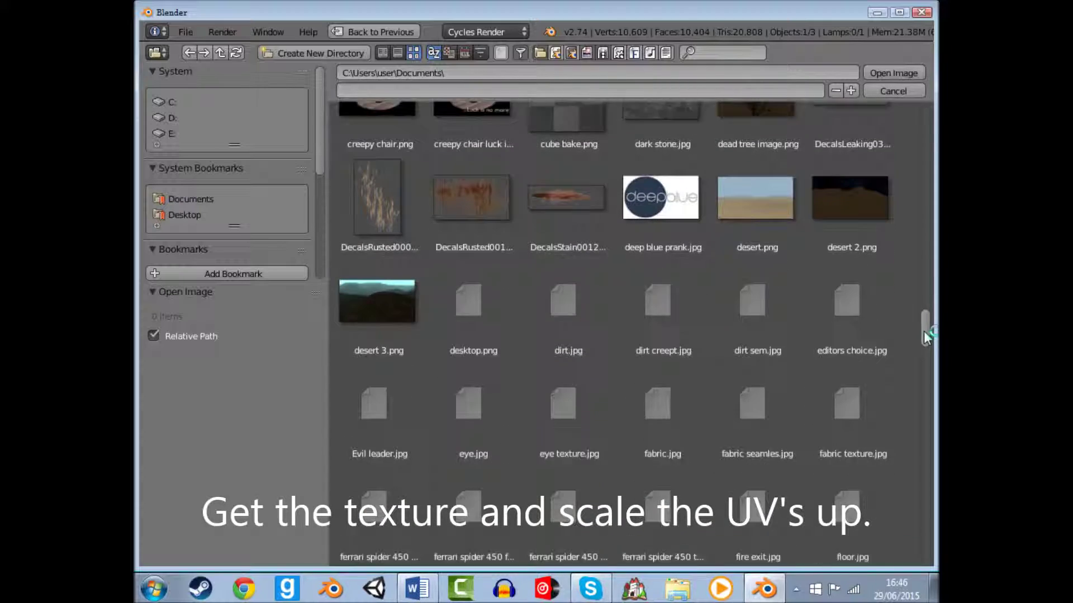
pyautogui.moveTo(924, 333)
pyautogui.mouseDown()
pyautogui.moveTo(860, 400)
pyautogui.moveTo(884, 474)
pyautogui.mouseUp()
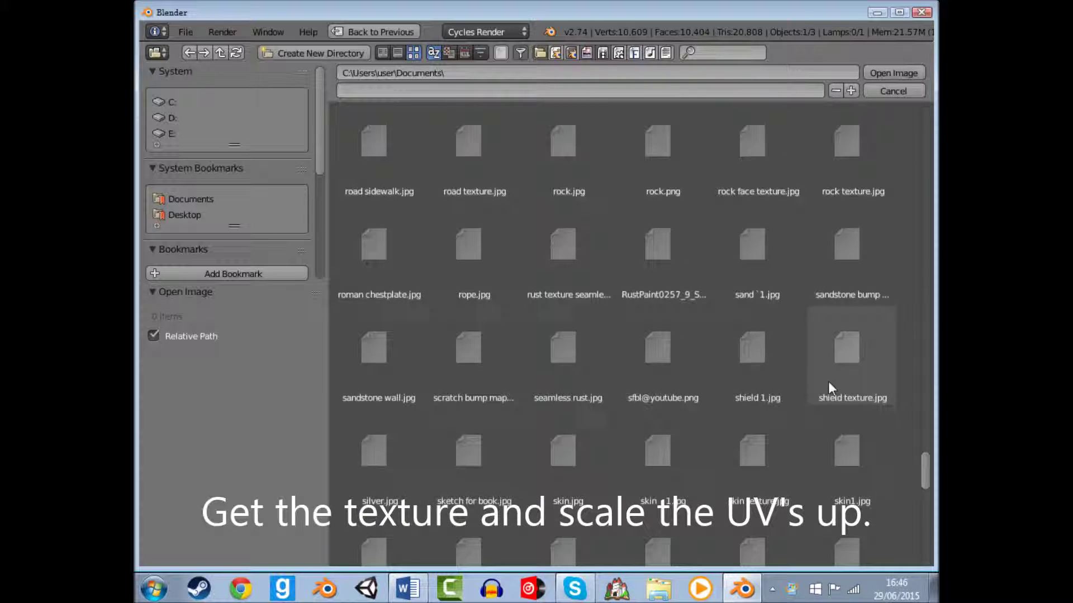
pyautogui.scroll(-1, 793, 284)
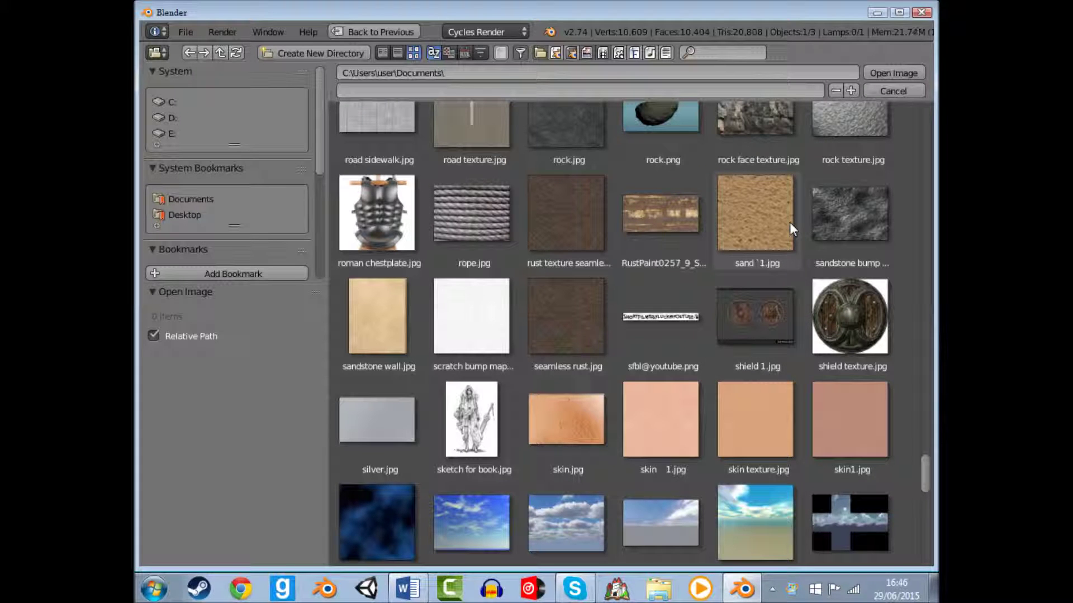
pyautogui.doubleClick(748, 220)
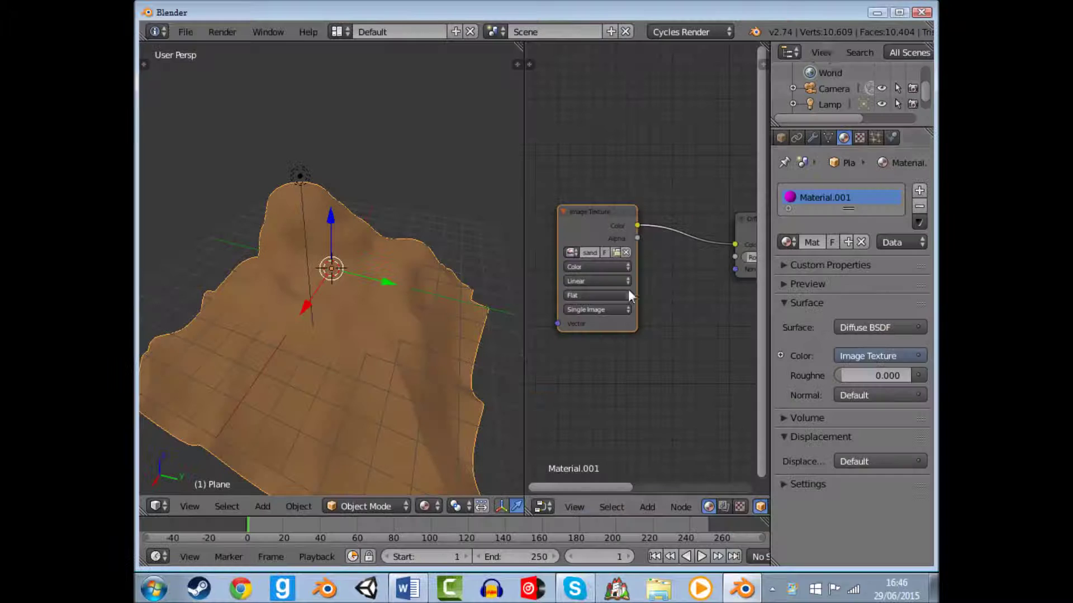
# - Check the island's texture settings and orbit to a side view of it
pyautogui.moveTo(363, 327); pyautogui.dragTo(380, 335, button='middle')
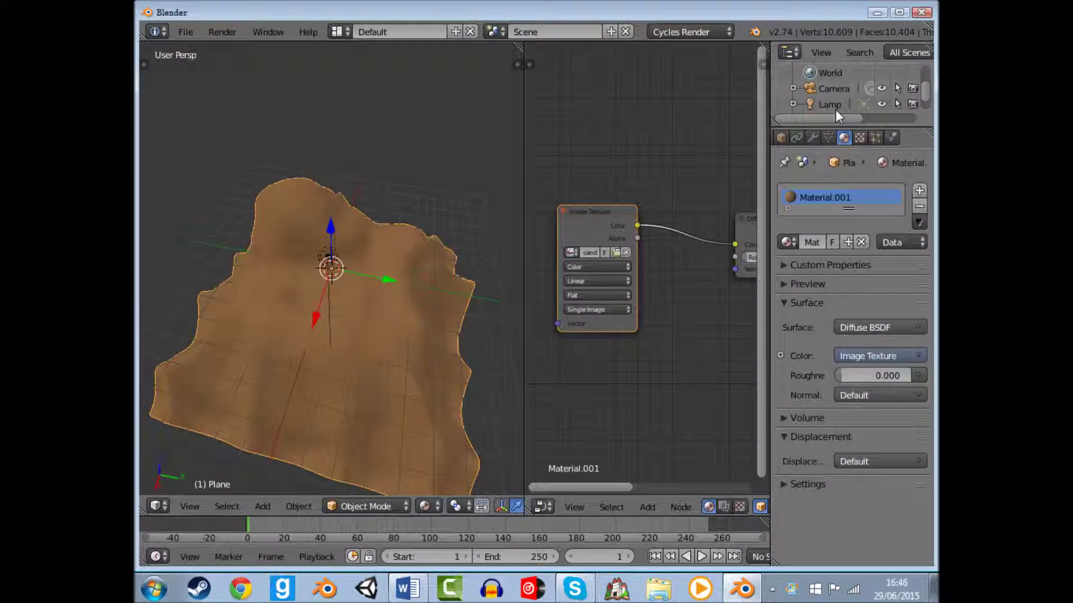
pyautogui.click(859, 137)
pyautogui.scroll(2, 628, 190)
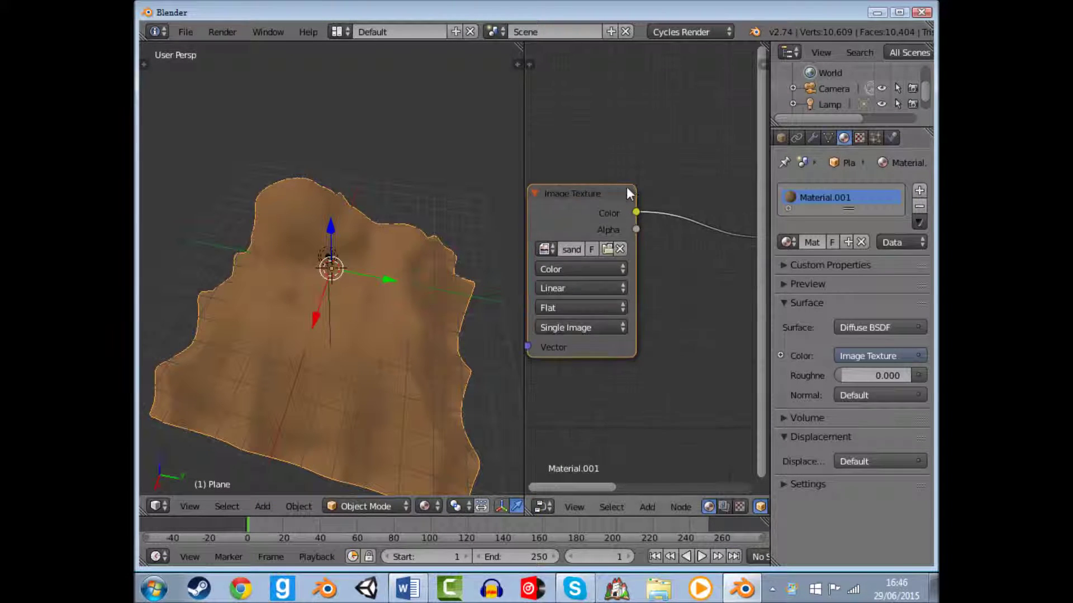
pyautogui.scroll(-2, 596, 224)
pyautogui.moveTo(391, 386); pyautogui.dragTo(282, 390, button='middle')
# - UV-unwrap the whole island mesh in Edit Mode, then return to Object Mode
pyautogui.press('Tab')
pyautogui.press('u')
pyautogui.click(311, 329)
pyautogui.press('Tab')
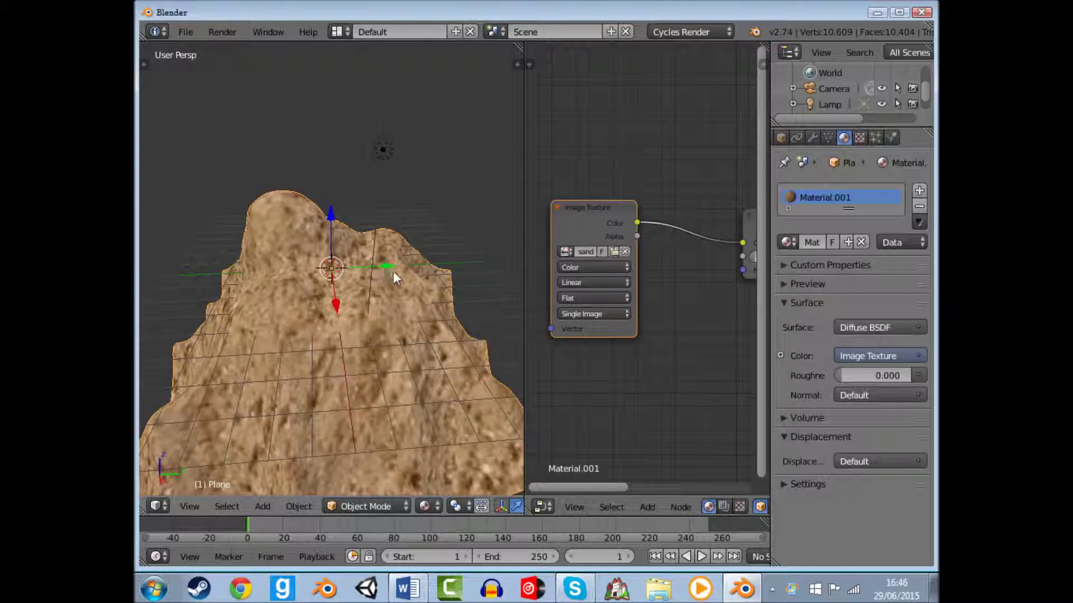
pyautogui.scroll(-2, 393, 270)
pyautogui.scroll(-2, 407, 284)
pyautogui.click(549, 505)
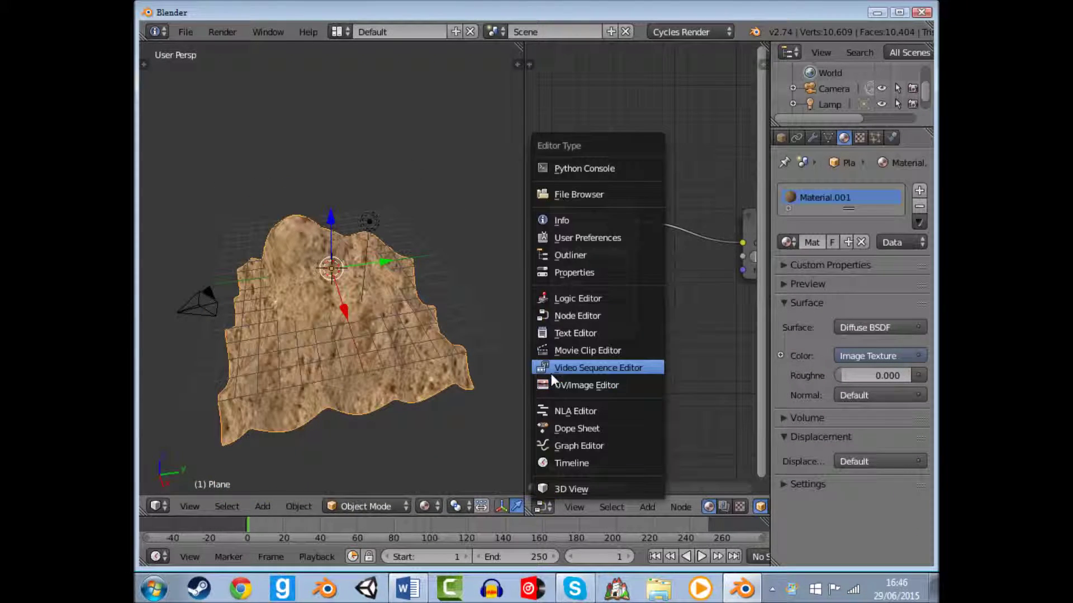
# - Show the UV/Image Editor on the right and scale the island's UVs up twice
pyautogui.click(581, 385)
pyautogui.press('Tab')
pyautogui.press('s')
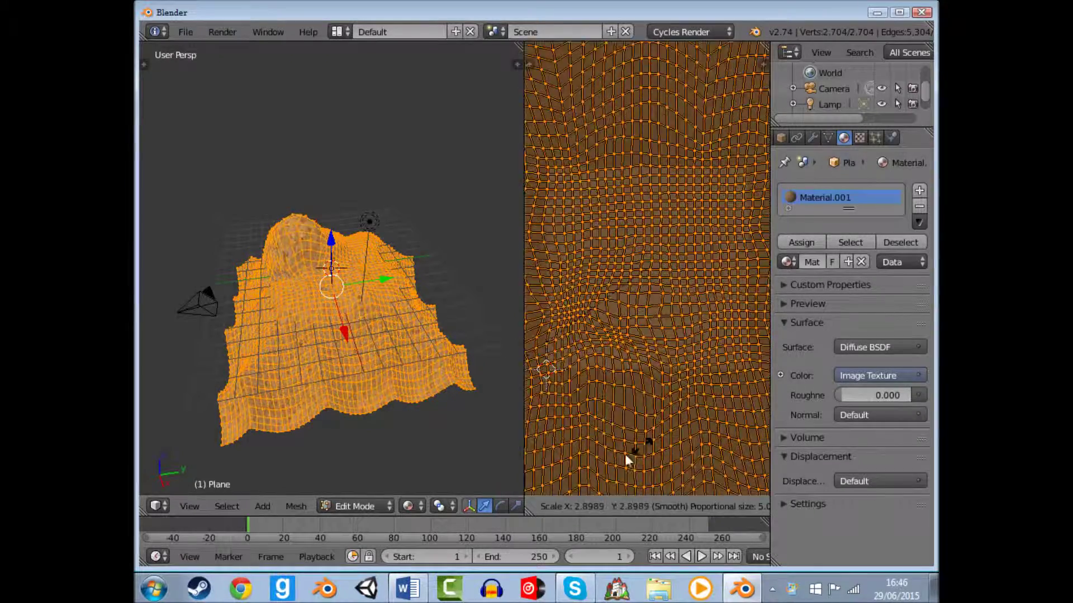
pyautogui.click(632, 451)
pyautogui.press('Tab')
pyautogui.press('Tab')
pyautogui.press('s')
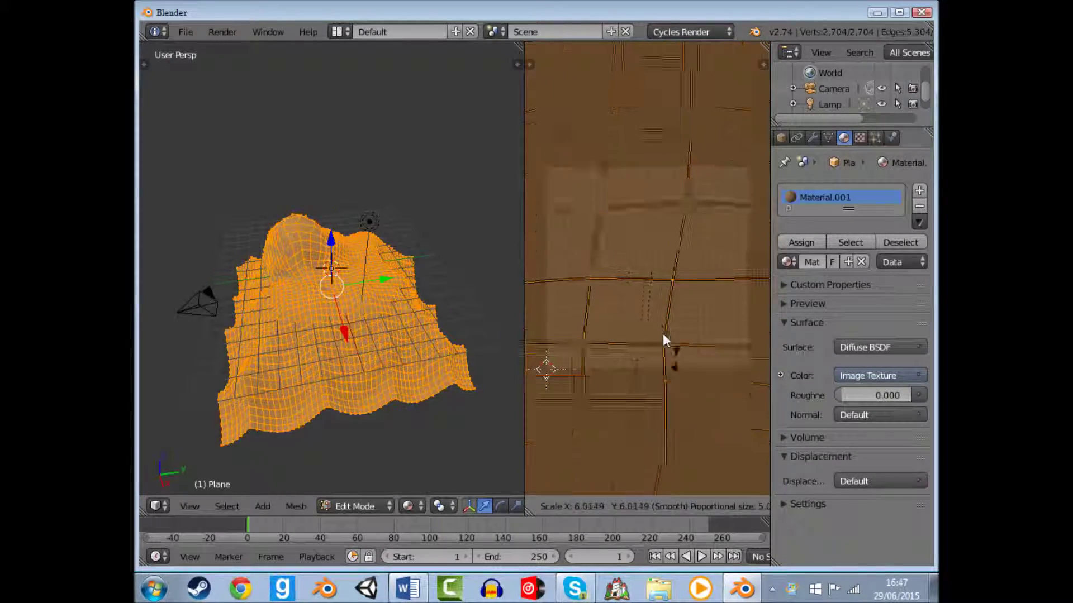
pyautogui.click(662, 330)
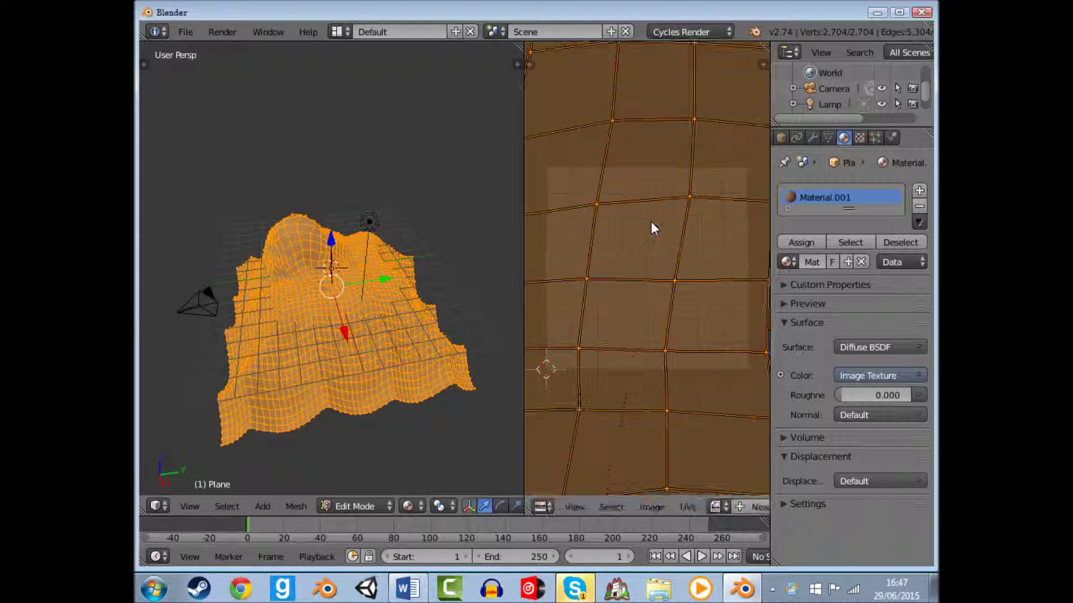
pyautogui.press('Tab')
# - Orbit close to the sand-textured terrain and display the island's UVs in the image editor
pyautogui.moveTo(250, 295); pyautogui.dragTo(256, 302, button='middle')
pyautogui.scroll(4, 294, 309)
pyautogui.scroll(2, 294, 310)
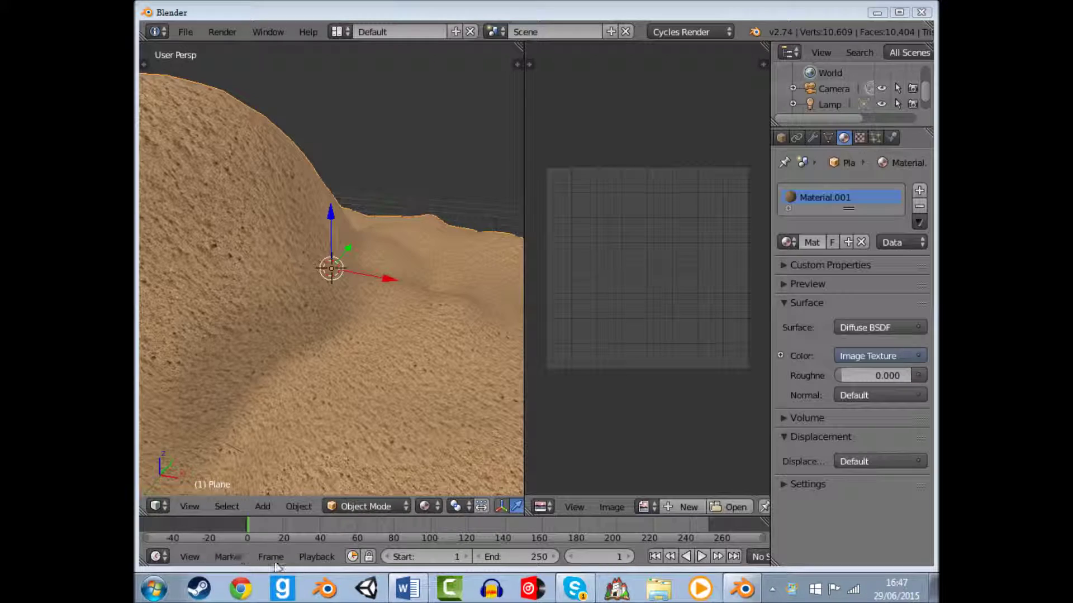
pyautogui.moveTo(391, 435)
pyautogui.mouseDown(button='middle')
pyautogui.moveTo(167, 413)
pyautogui.moveTo(279, 411)
pyautogui.mouseUp(button='middle')
pyautogui.press('Tab')
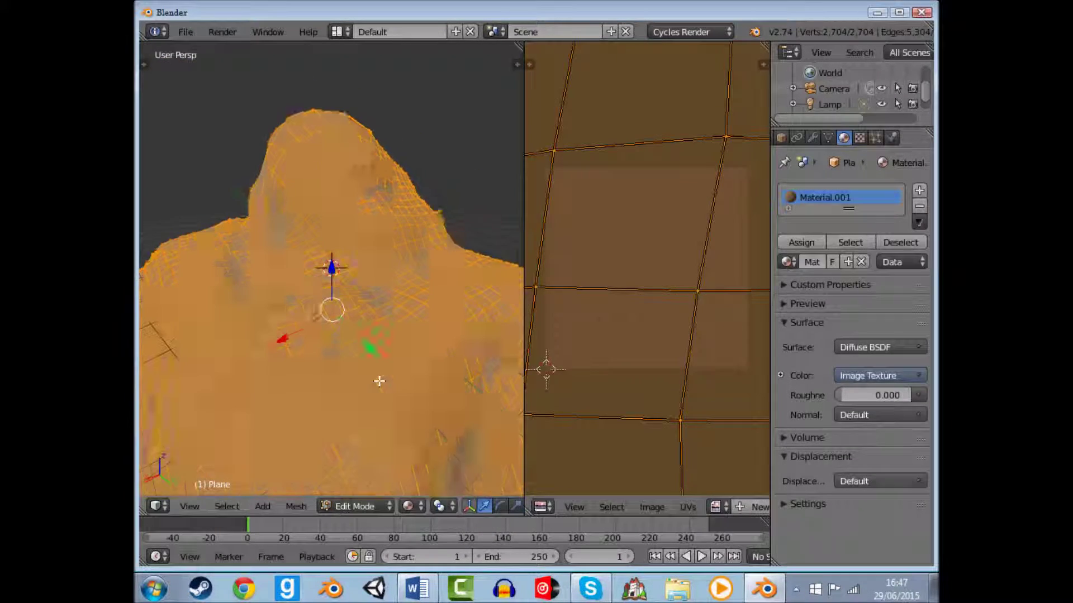
pyautogui.press('Tab')
pyautogui.press('Tab')
pyautogui.moveTo(336, 376); pyautogui.dragTo(235, 366, button='middle')
pyautogui.press('Tab')
pyautogui.press('Tab')
pyautogui.press('Tab')
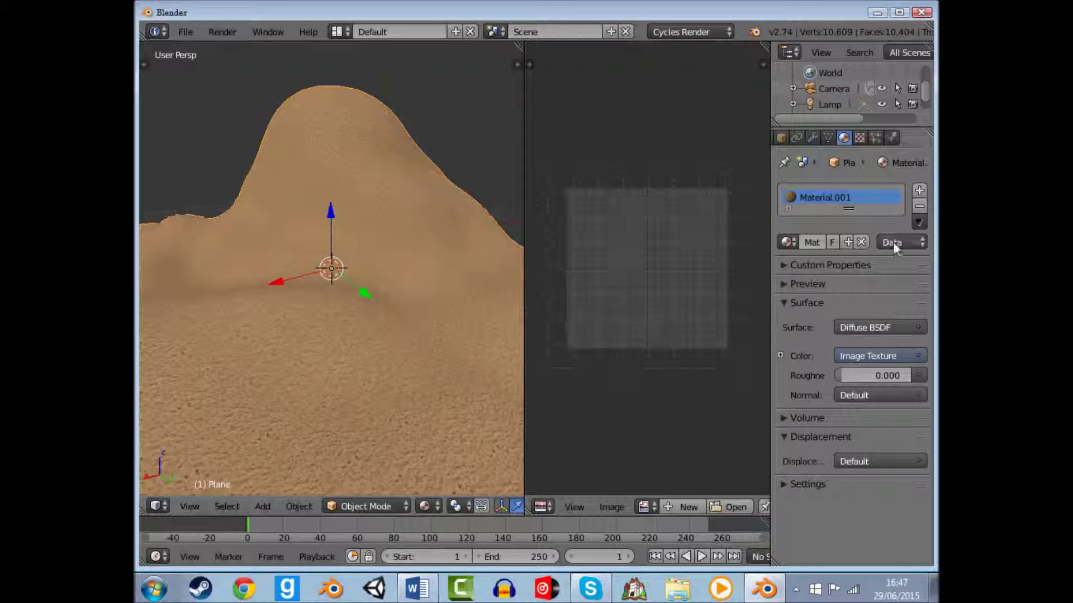
pyautogui.click(542, 509)
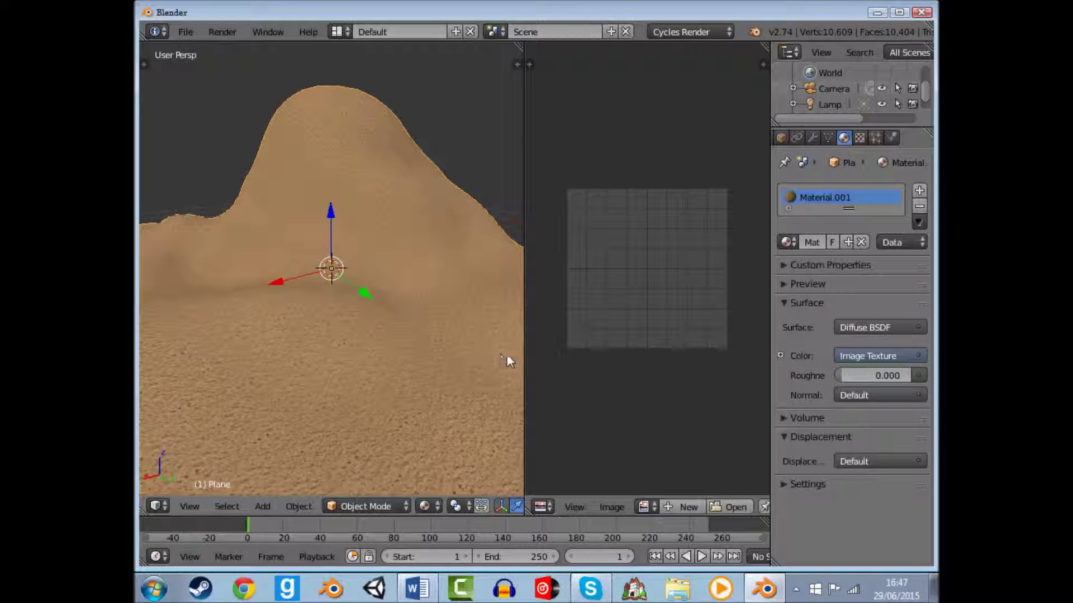
# - Switch the right pane to the Node Editor and pan to the Image Texture node
pyautogui.moveTo(523, 360); pyautogui.dragTo(489, 374)
pyautogui.click(508, 507)
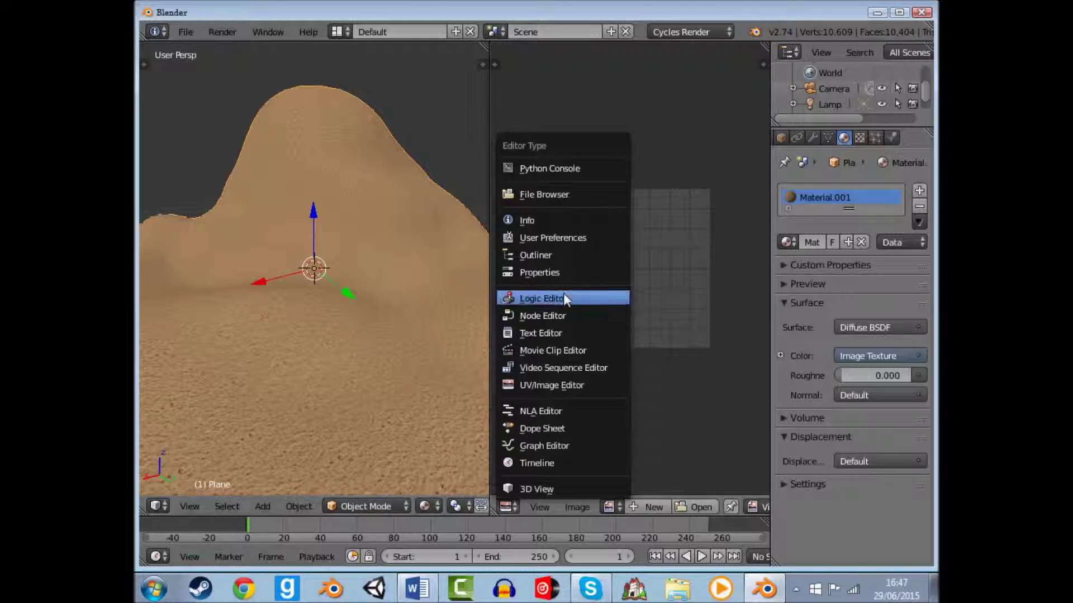
pyautogui.click(542, 316)
pyautogui.moveTo(534, 350); pyautogui.dragTo(676, 356, button='middle')
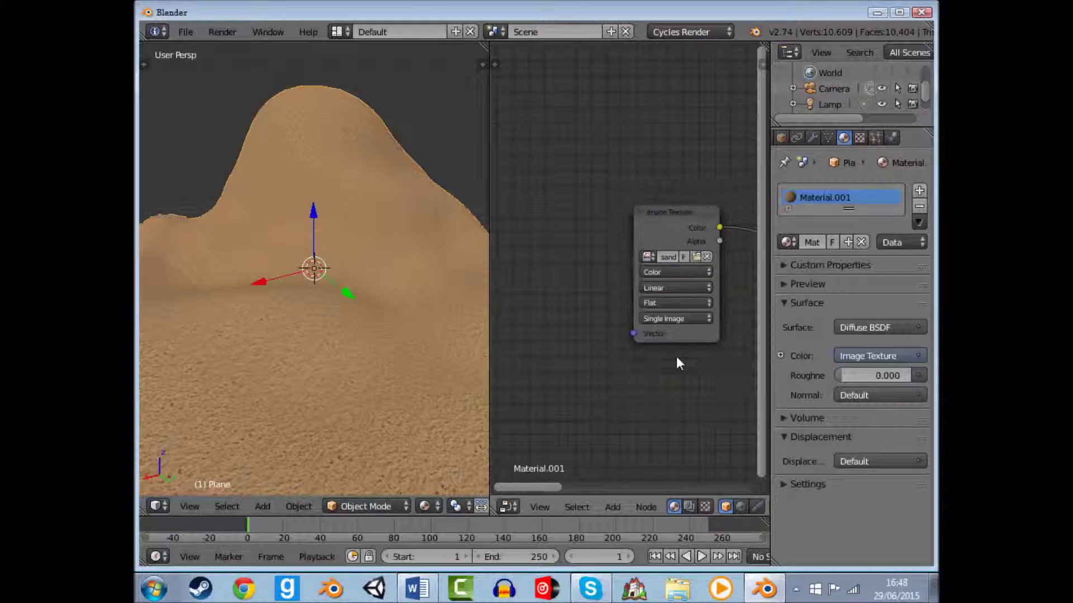
pyautogui.scroll(3, 346, 331)
pyautogui.scroll(2, 346, 330)
# - Frame both the Image Texture and Diffuse BSDF nodes in the node view
pyautogui.moveTo(346, 325)
pyautogui.mouseDown(button='middle')
pyautogui.moveTo(360, 303)
pyautogui.moveTo(368, 369)
pyautogui.moveTo(326, 381)
pyautogui.moveTo(376, 333)
pyautogui.moveTo(350, 275)
pyautogui.moveTo(179, 328)
pyautogui.moveTo(359, 301)
pyautogui.moveTo(397, 282)
pyautogui.moveTo(179, 248)
pyautogui.moveTo(265, 286)
pyautogui.moveTo(251, 328)
pyautogui.moveTo(443, 335)
pyautogui.moveTo(374, 330)
pyautogui.mouseUp(button='middle')
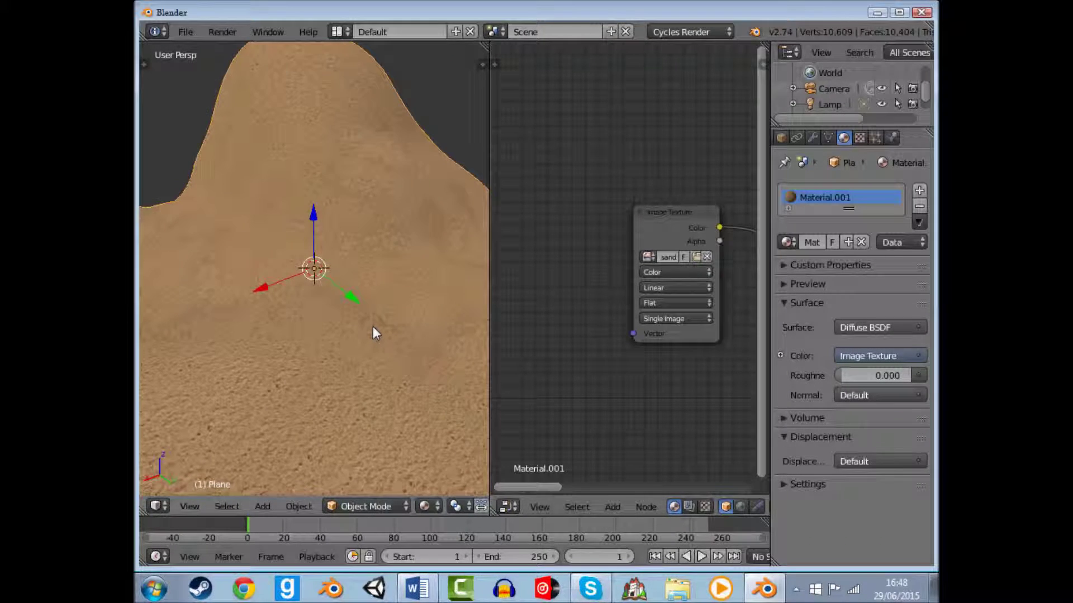
pyautogui.scroll(-2, 708, 308)
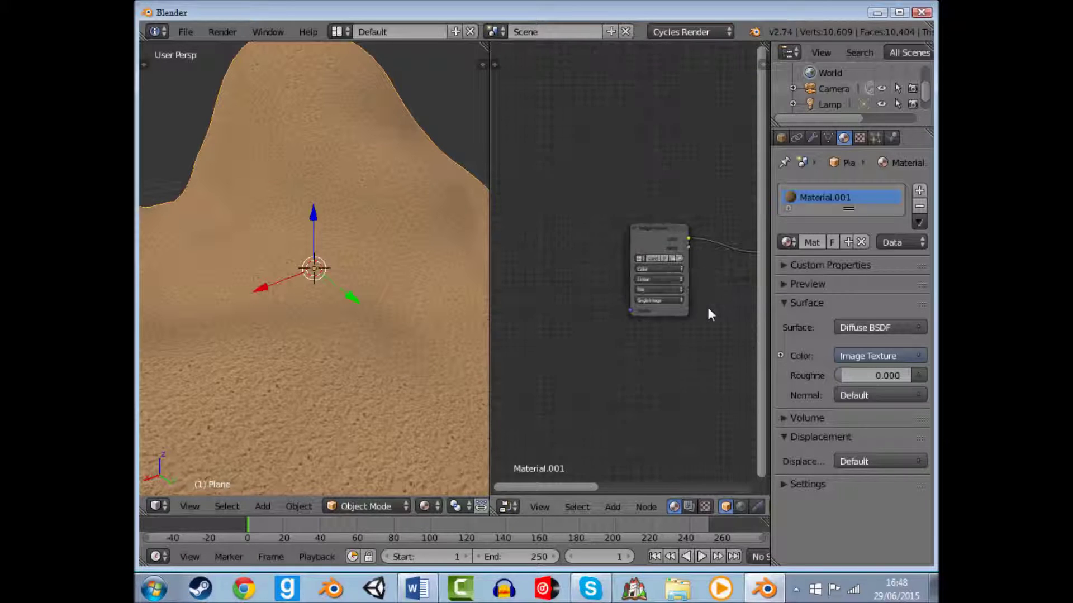
pyautogui.scroll(2, 707, 307)
pyautogui.moveTo(708, 308)
pyautogui.mouseDown(button='middle')
pyautogui.moveTo(715, 301)
pyautogui.moveTo(604, 296)
pyautogui.mouseUp(button='middle')
pyautogui.scroll(-1, 539, 282)
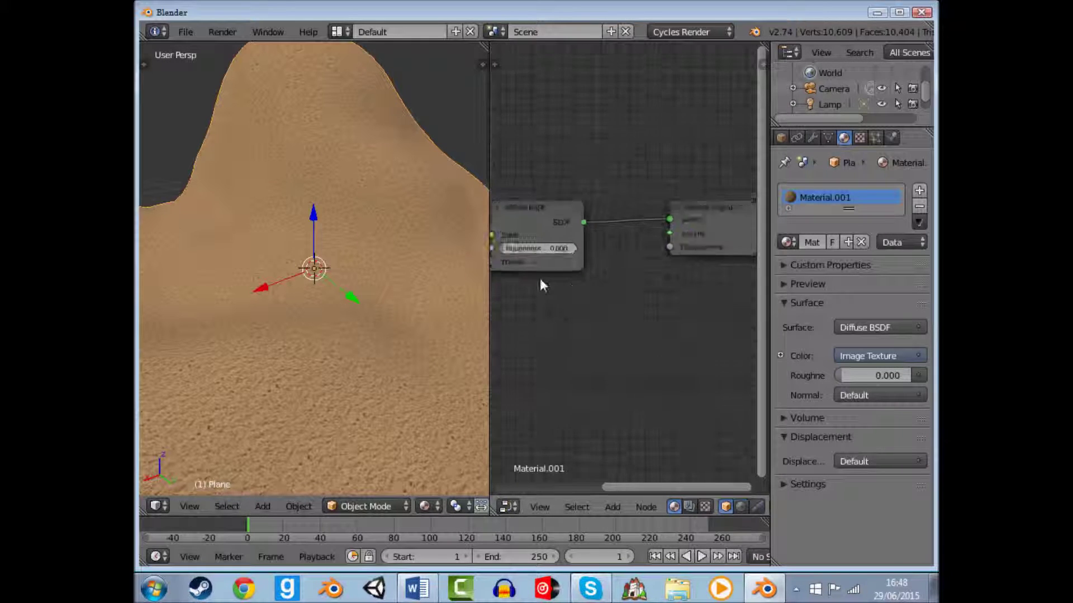
pyautogui.scroll(1, 617, 201)
pyautogui.moveTo(536, 218); pyautogui.dragTo(573, 225, button='middle')
# - Orbit and zoom around the sand terrain, then switch to the empty layer 2
pyautogui.moveTo(402, 257)
pyautogui.mouseDown(button='middle')
pyautogui.moveTo(371, 267)
pyautogui.moveTo(444, 264)
pyautogui.moveTo(387, 252)
pyautogui.mouseUp(button='middle')
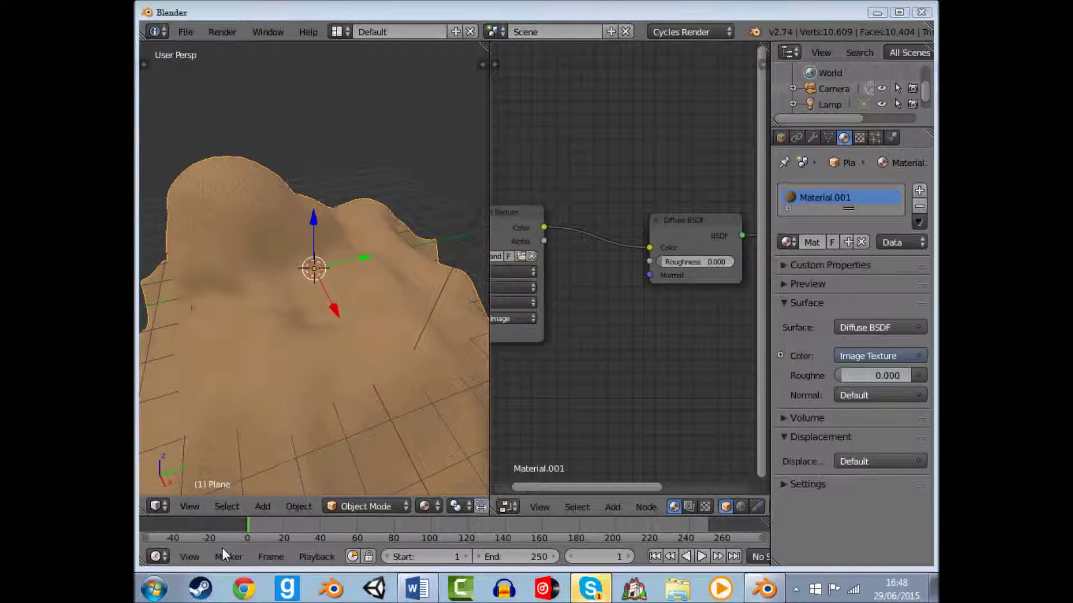
pyautogui.moveTo(279, 350)
pyautogui.mouseDown(button='middle')
pyautogui.moveTo(357, 355)
pyautogui.moveTo(269, 364)
pyautogui.mouseUp(button='middle')
pyautogui.scroll(-4, 334, 315)
pyautogui.scroll(-2, 335, 315)
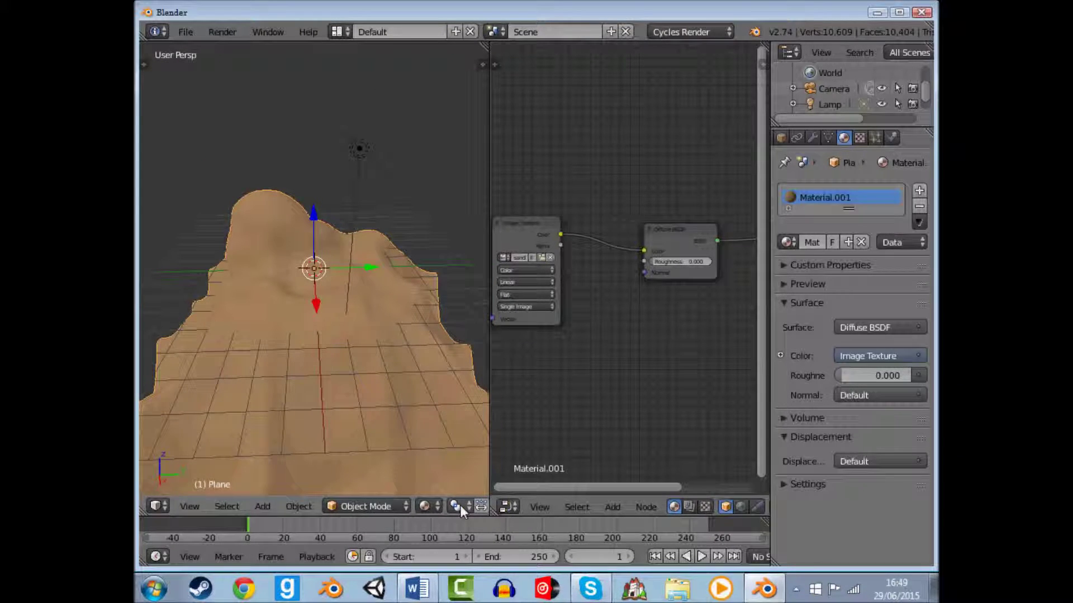
pyautogui.scroll(-3, 442, 512)
pyautogui.scroll(-3, 434, 511)
pyautogui.scroll(-1, 428, 499)
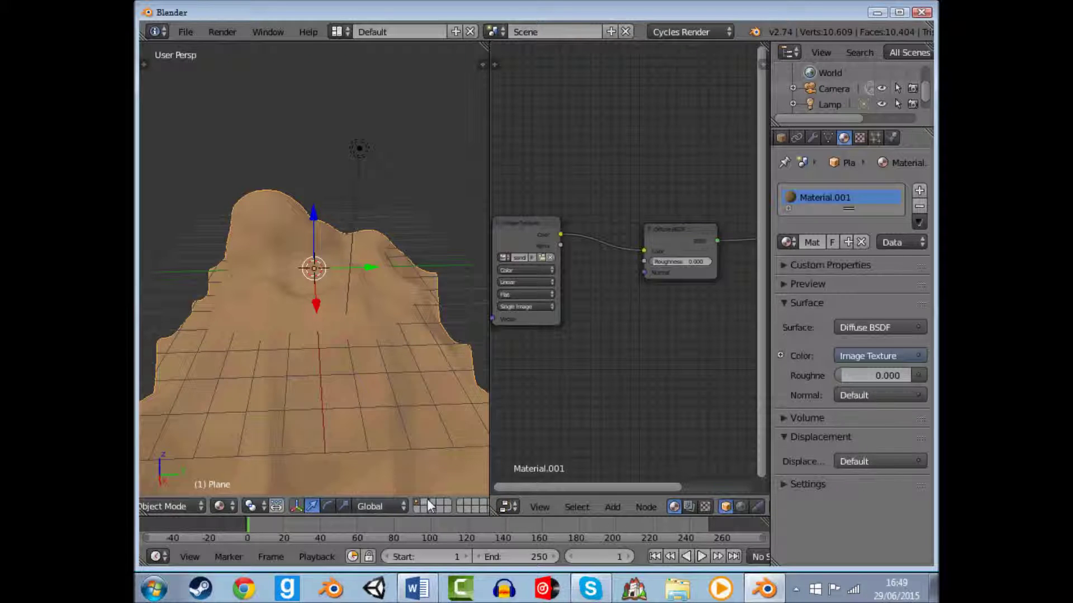
pyautogui.click(427, 498)
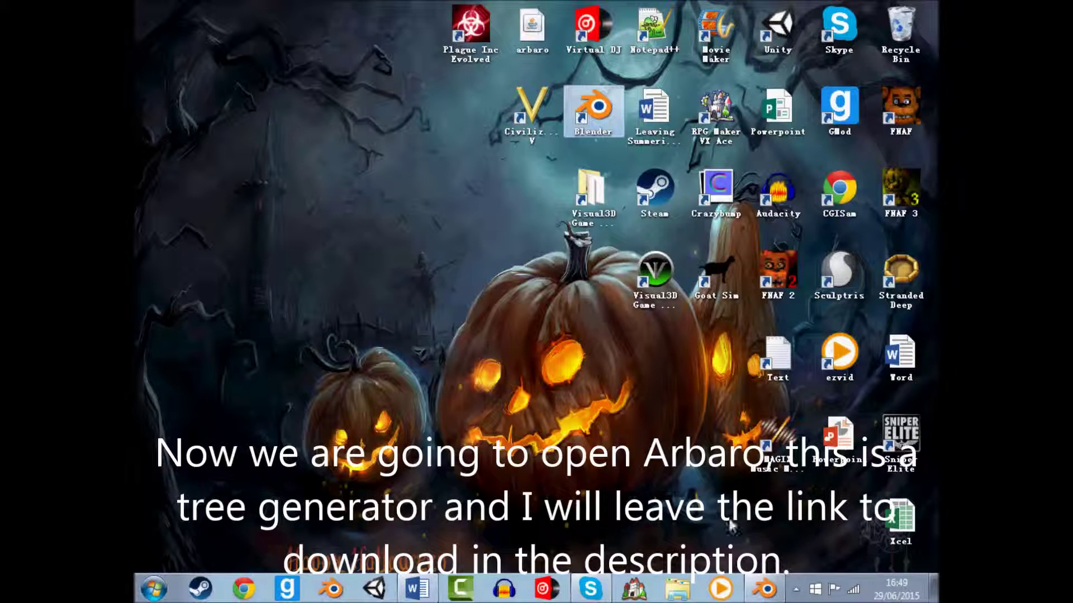
# - Launch Arbaro from its desktop shortcut and bring up its Open file window
pyautogui.click(538, 36)
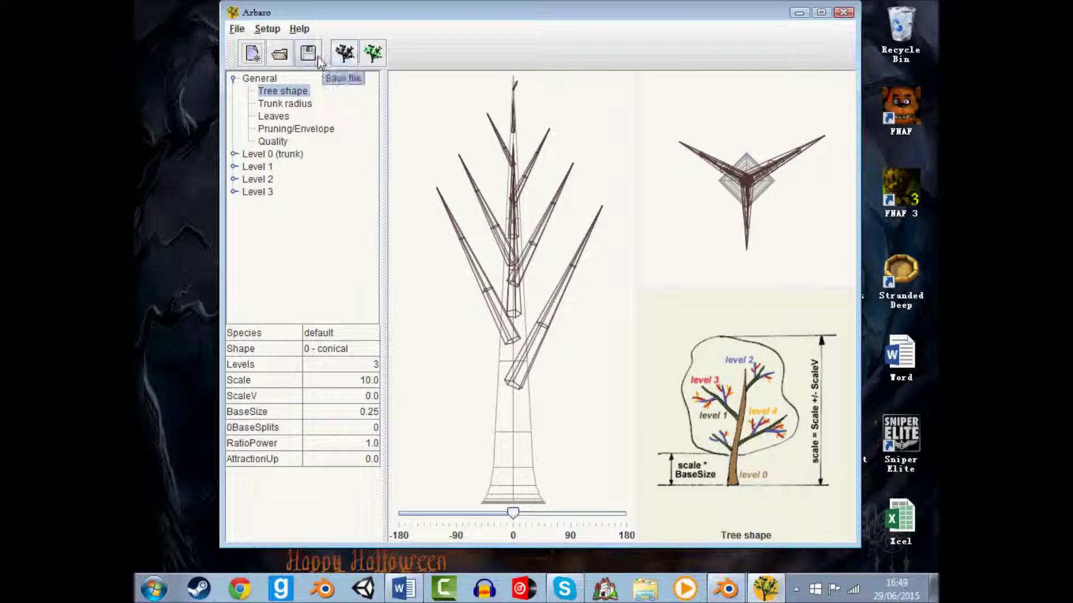
pyautogui.click(280, 55)
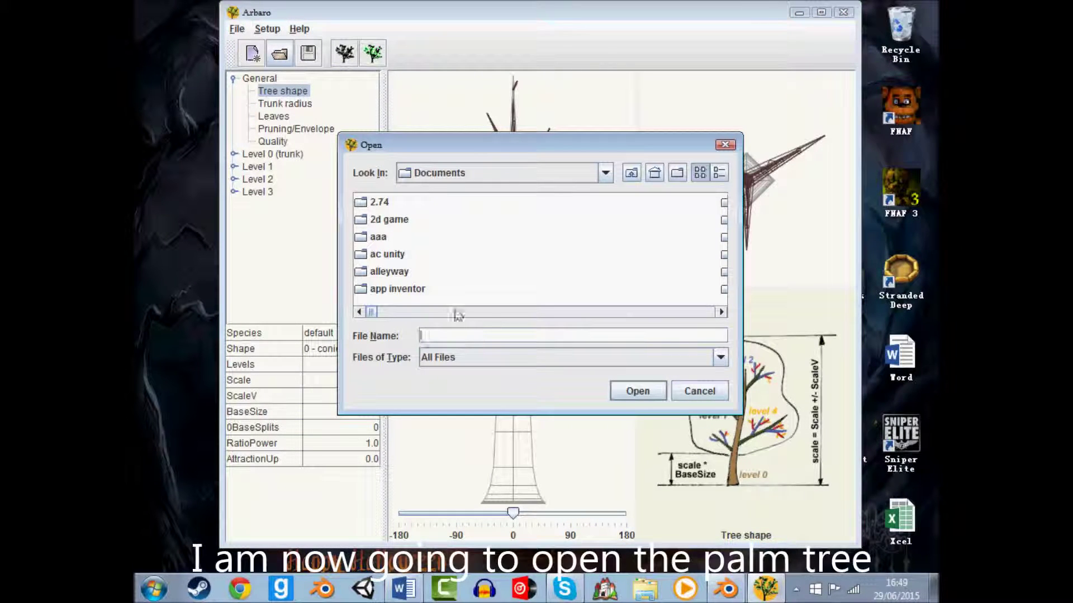
# - Scroll the Documents file list down to palm.xml and open it
pyautogui.moveTo(383, 314); pyautogui.dragTo(440, 313)
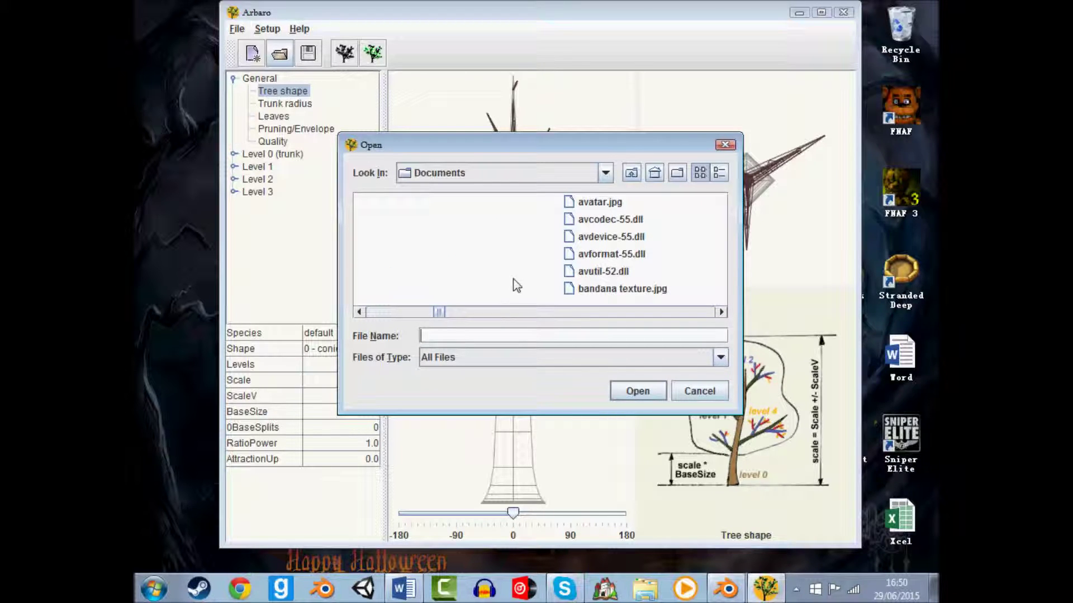
pyautogui.scroll(-1, 628, 250)
pyautogui.scroll(-1, 628, 251)
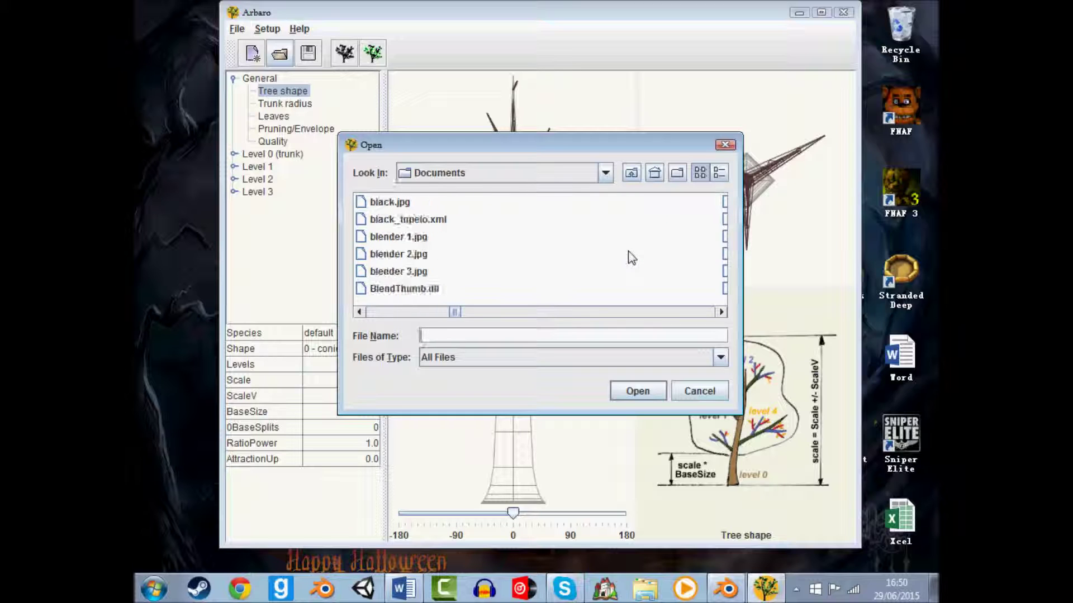
pyautogui.scroll(-1, 538, 292)
pyautogui.scroll(1, 478, 290)
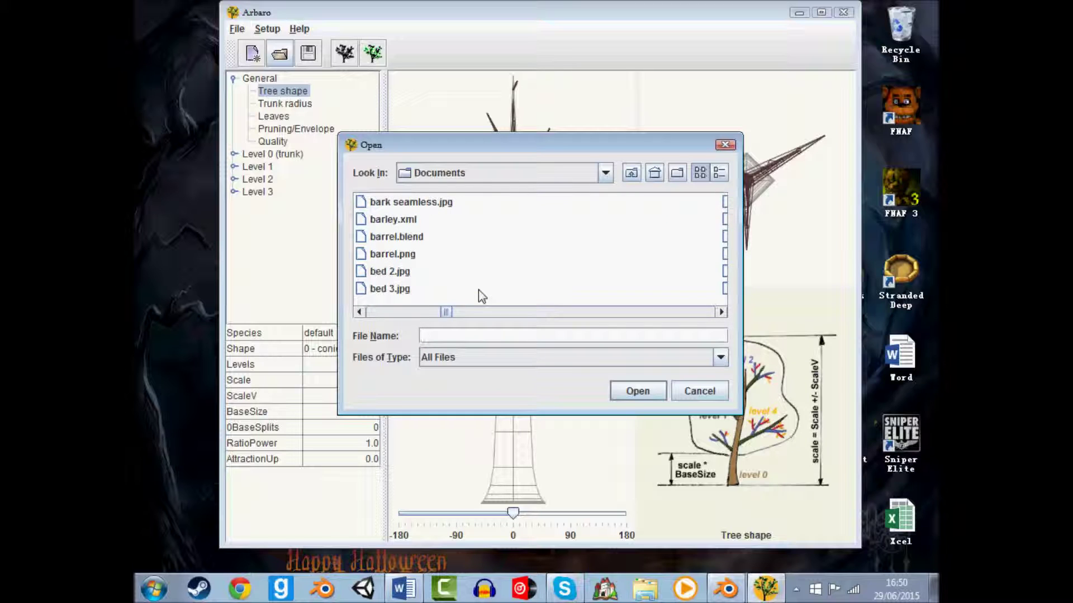
pyautogui.scroll(-1, 479, 290)
pyautogui.scroll(-1, 478, 289)
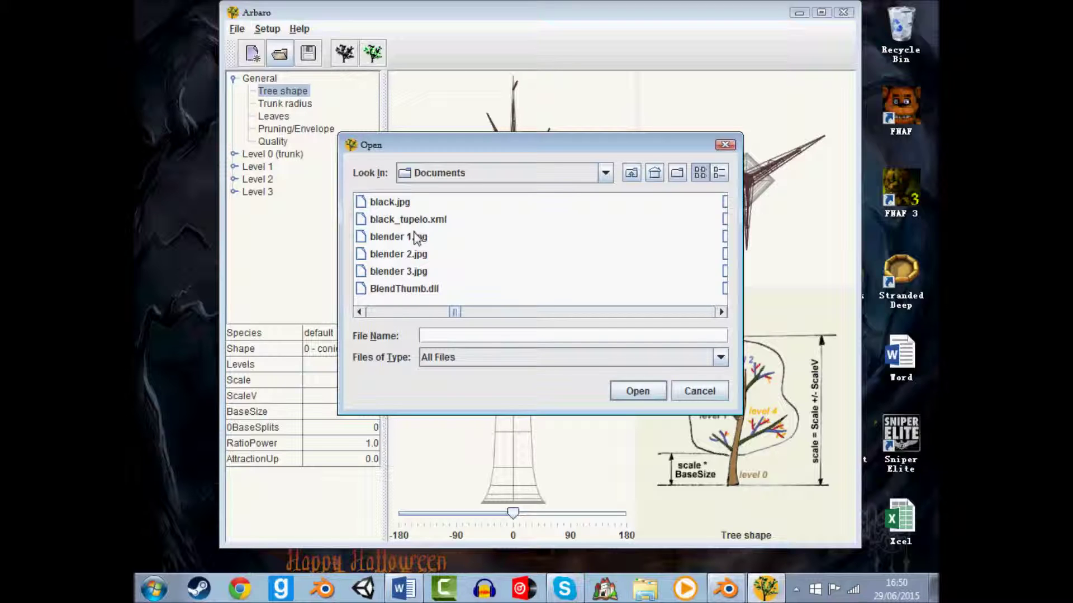
pyautogui.scroll(-2, 446, 268)
pyautogui.scroll(1, 450, 285)
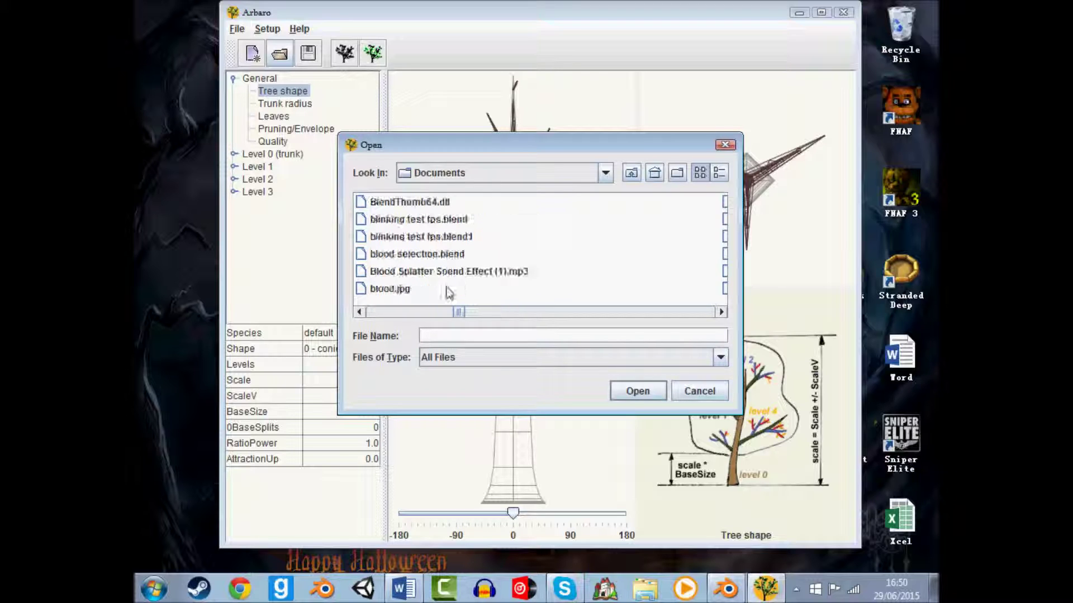
pyautogui.scroll(-2, 419, 263)
pyautogui.scroll(-2, 419, 260)
pyautogui.scroll(-2, 419, 260)
pyautogui.scroll(-2, 419, 260)
pyautogui.scroll(-2, 419, 260)
pyautogui.scroll(-2, 419, 258)
pyautogui.scroll(-2, 419, 257)
pyautogui.scroll(-2, 419, 257)
pyautogui.scroll(-2, 419, 256)
pyautogui.scroll(-2, 419, 256)
pyautogui.scroll(-2, 419, 256)
pyautogui.scroll(-2, 419, 256)
pyautogui.scroll(-2, 419, 256)
pyautogui.scroll(-2, 419, 255)
pyautogui.scroll(-2, 419, 256)
pyautogui.scroll(-2, 419, 256)
pyautogui.scroll(-2, 419, 256)
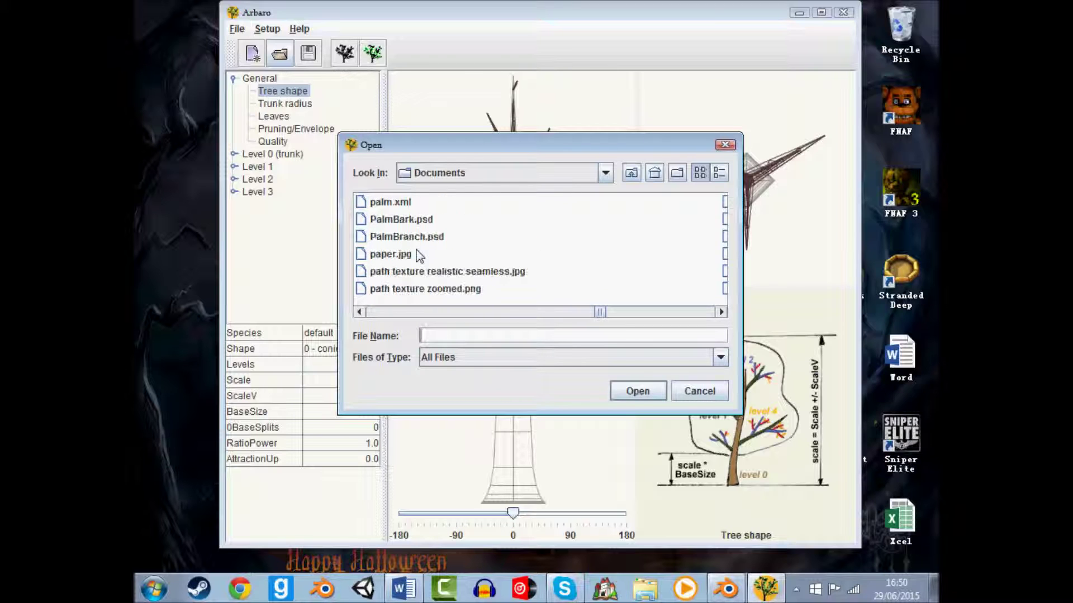
pyautogui.scroll(1, 419, 255)
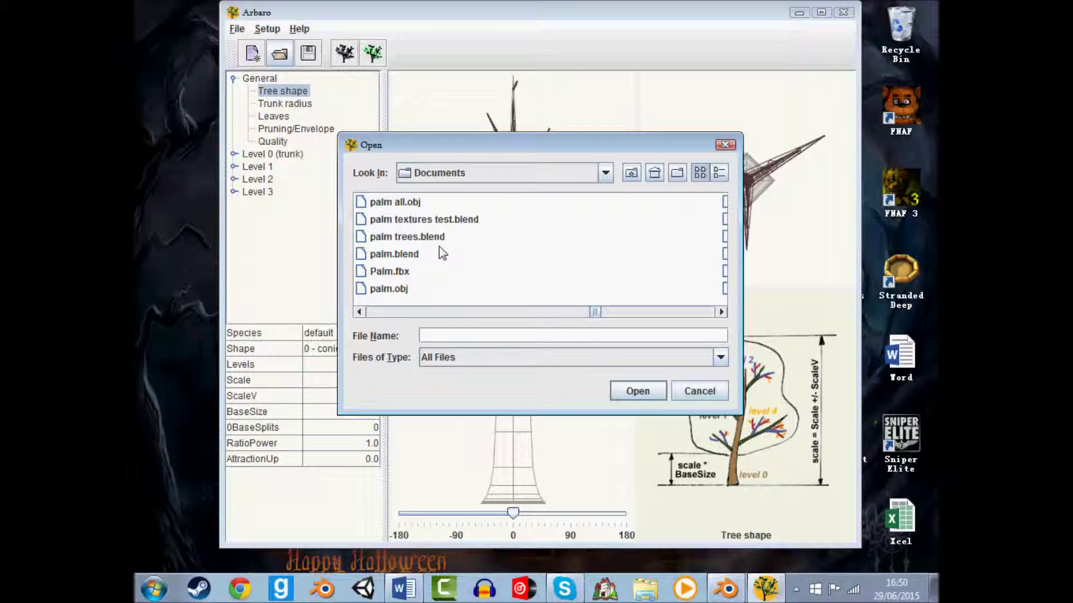
pyautogui.scroll(-1, 441, 254)
pyautogui.click(393, 206)
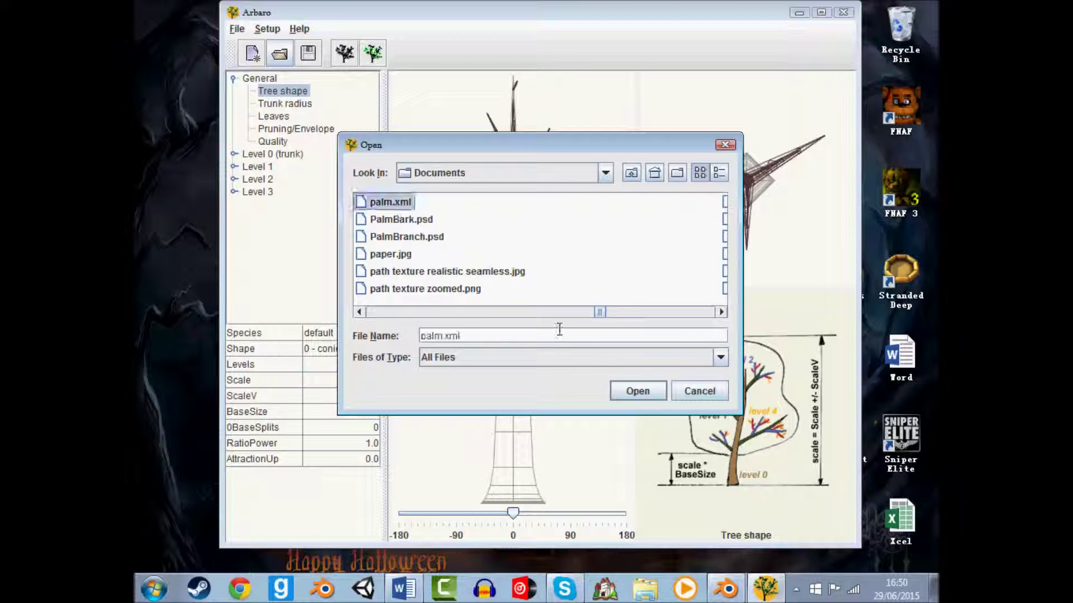
pyautogui.click(638, 391)
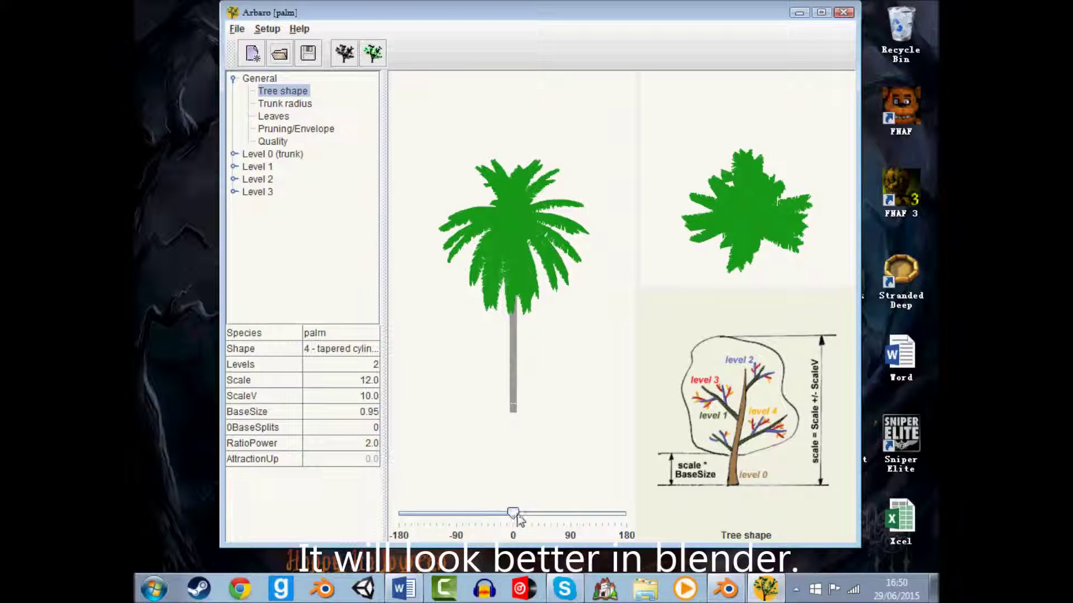
# - Rotate the palm preview, set the export format to Wavefront OBJ, and browse to the user home folder
pyautogui.moveTo(517, 516); pyautogui.dragTo(488, 511)
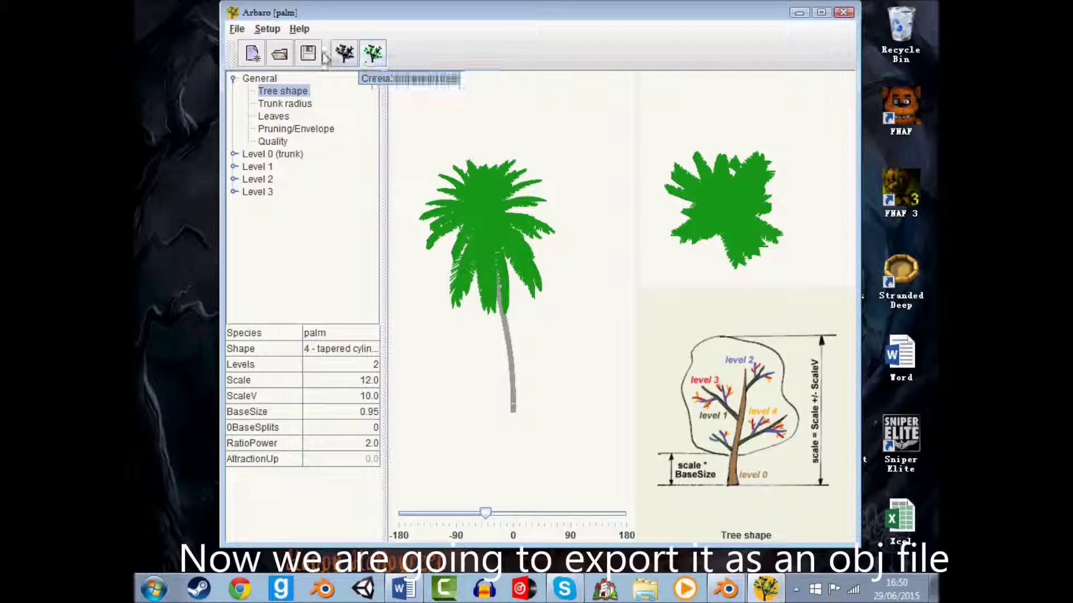
pyautogui.click(343, 56)
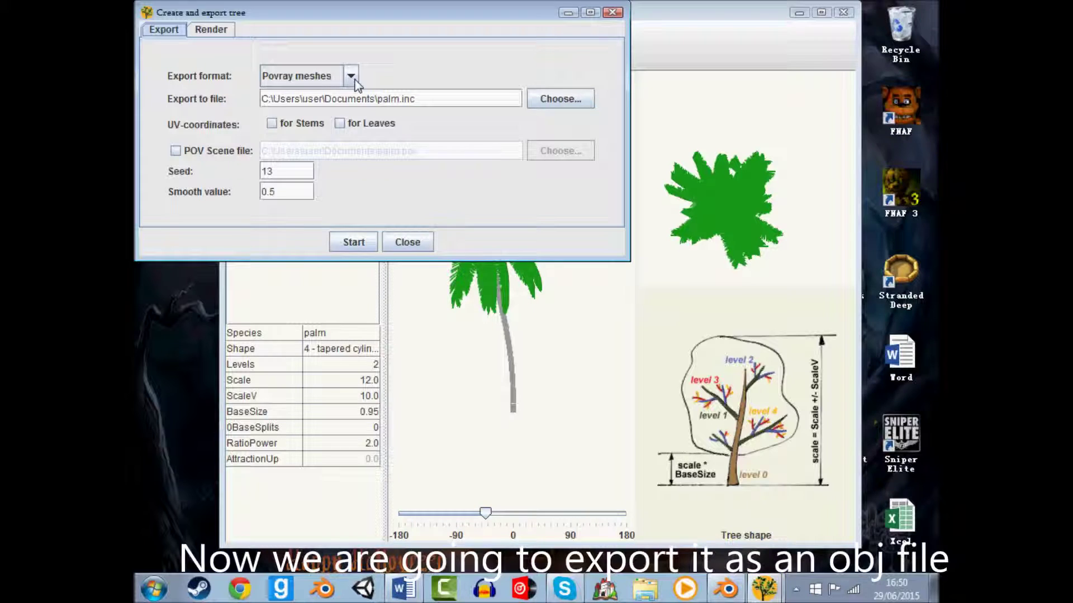
pyautogui.click(350, 75)
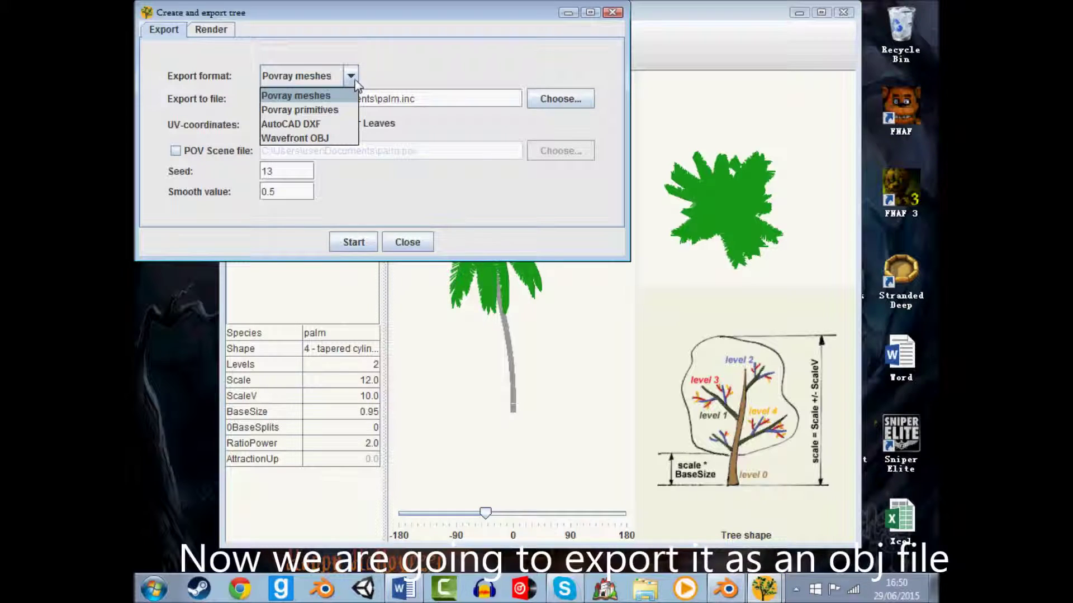
pyautogui.click(288, 139)
pyautogui.click(560, 99)
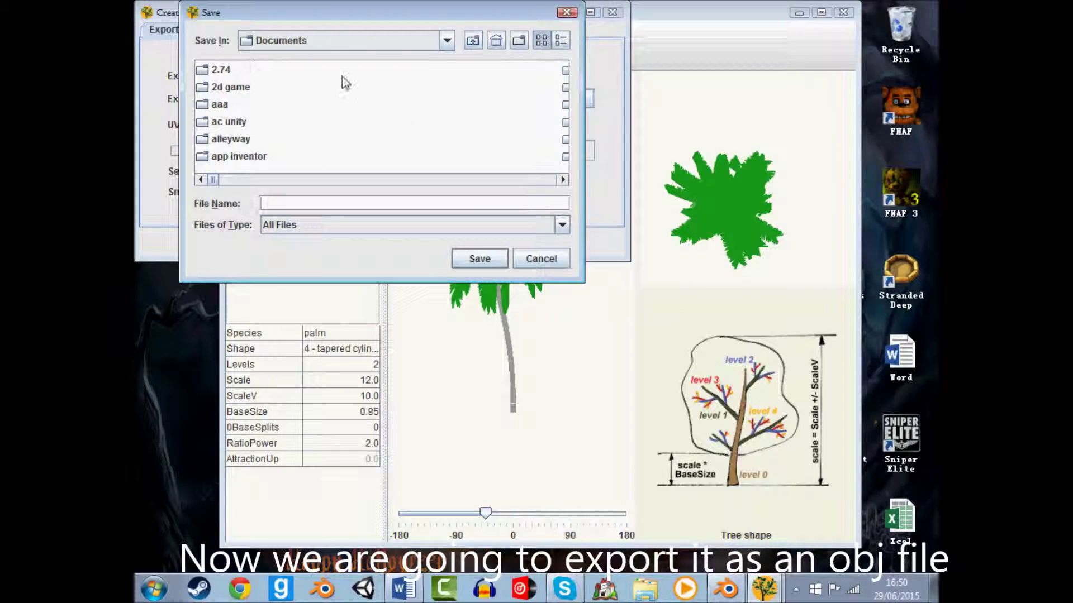
pyautogui.click(472, 43)
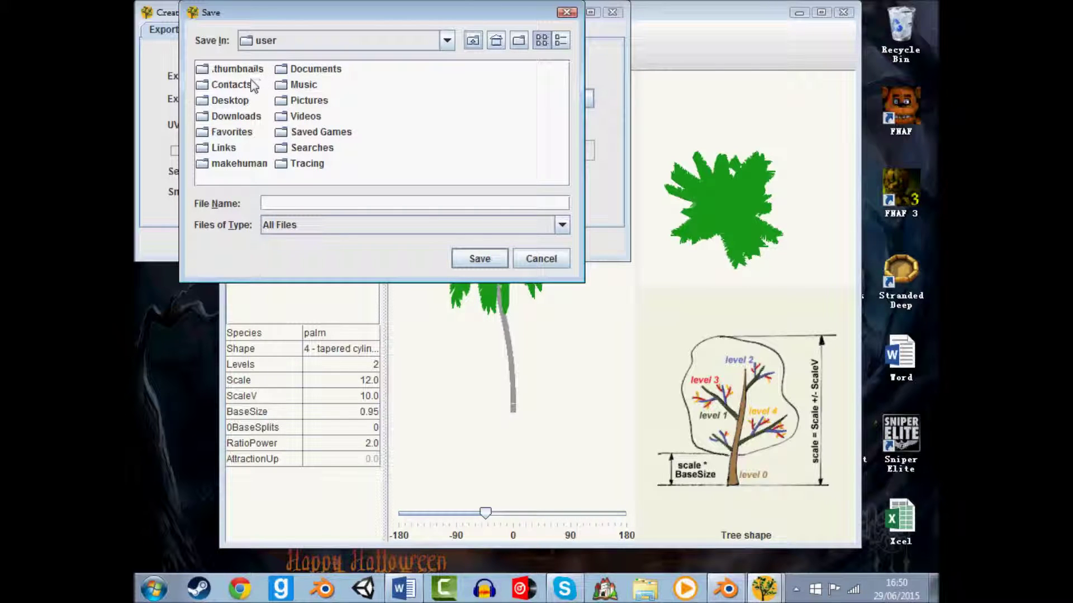
# - Browse the Desktop folder in the save dialog
pyautogui.click(473, 40)
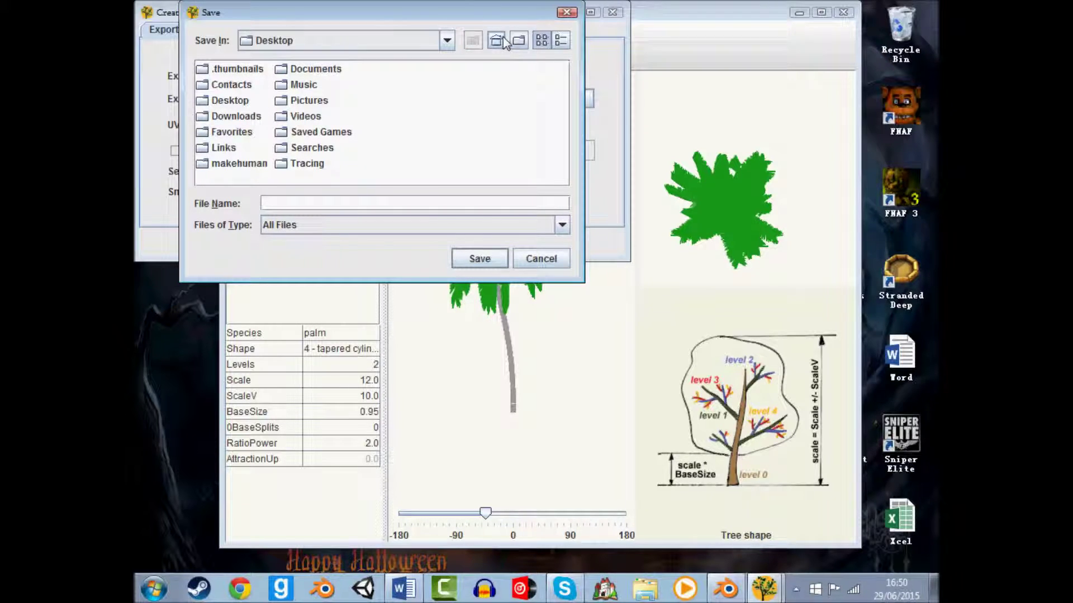
pyautogui.scroll(-3, 270, 176)
pyautogui.scroll(3, 274, 173)
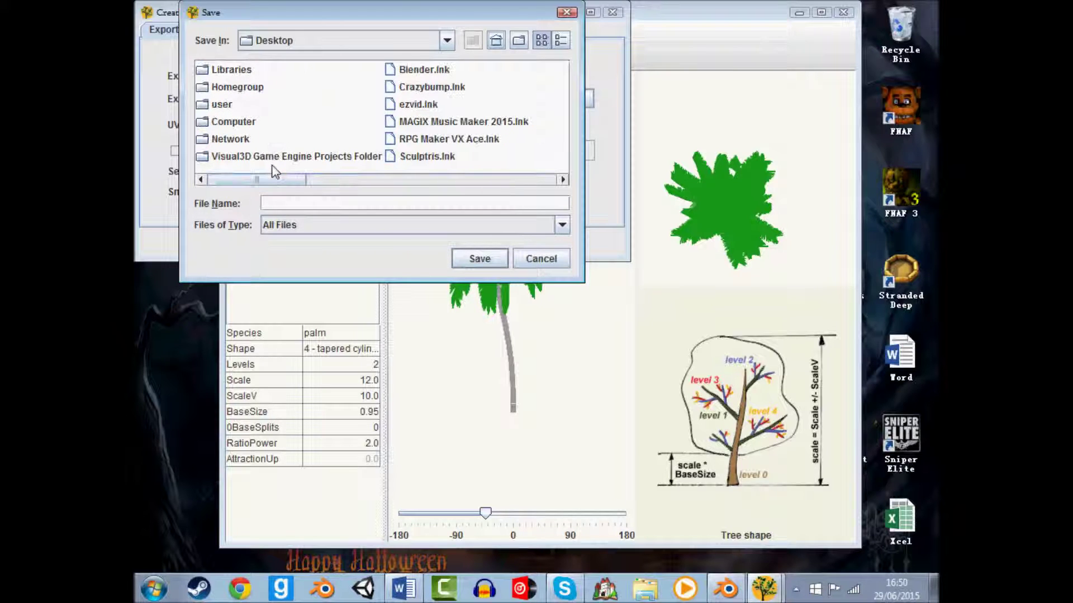
pyautogui.scroll(-1, 290, 175)
pyautogui.scroll(-1, 289, 175)
pyautogui.scroll(-2, 296, 175)
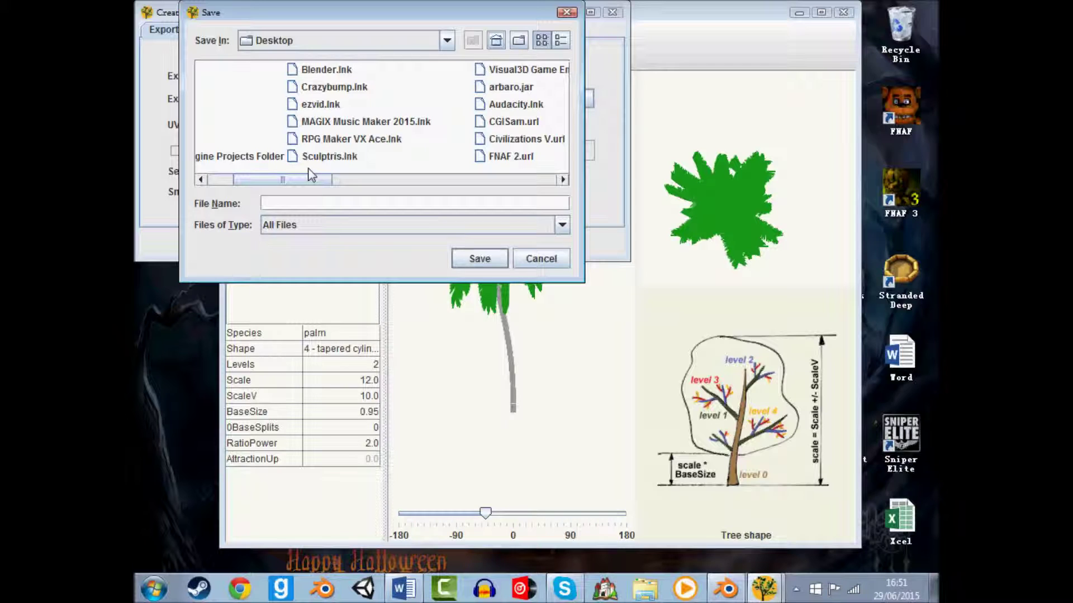
pyautogui.scroll(1, 308, 167)
pyautogui.scroll(1, 292, 168)
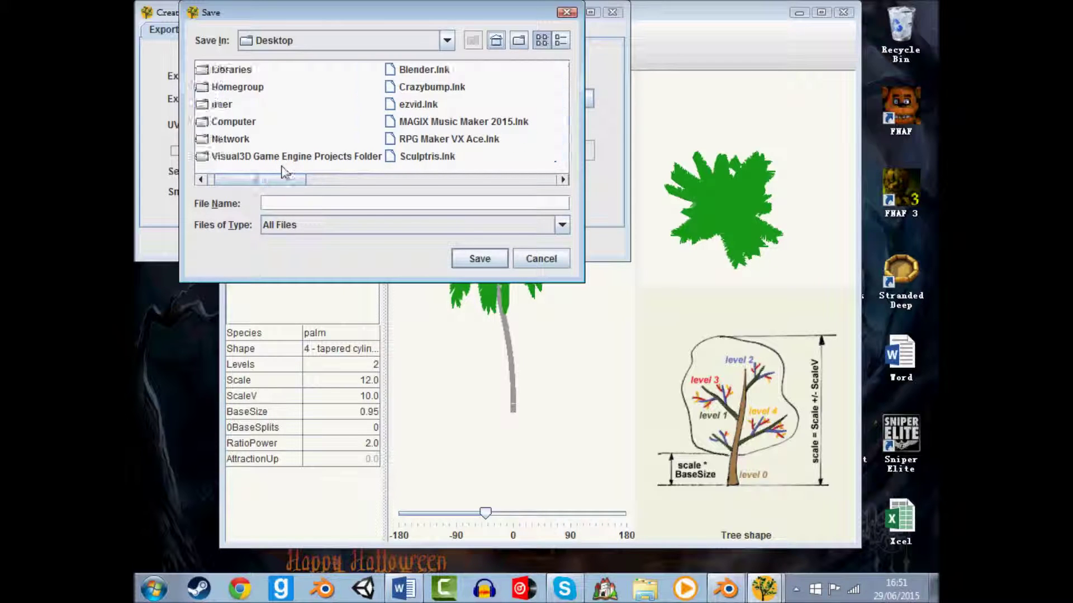
# - Try the user folder and Desktop as save locations from the location list
pyautogui.click(423, 48)
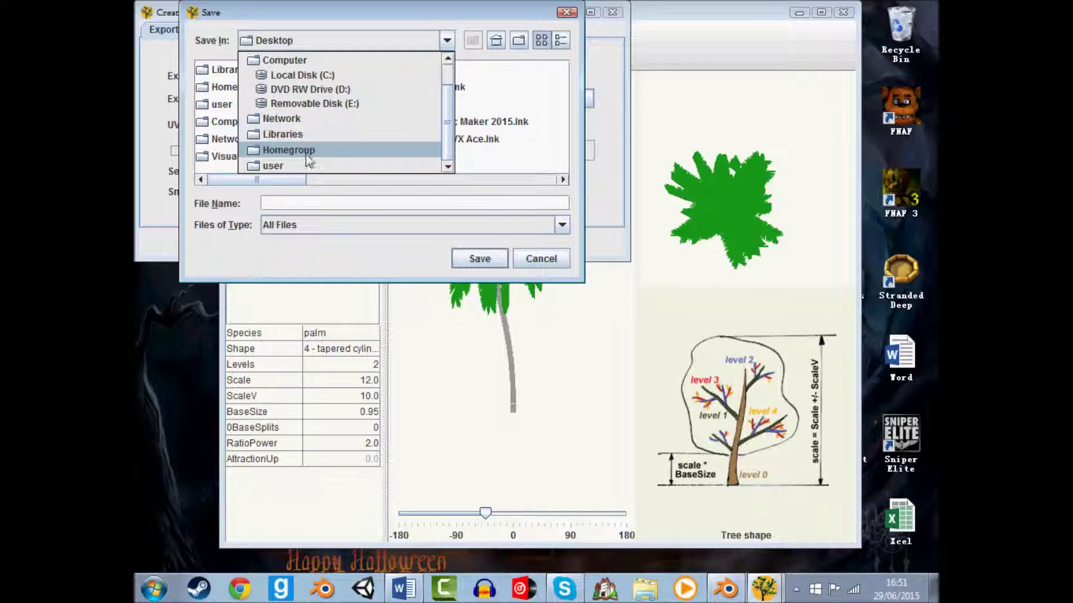
pyautogui.click(297, 166)
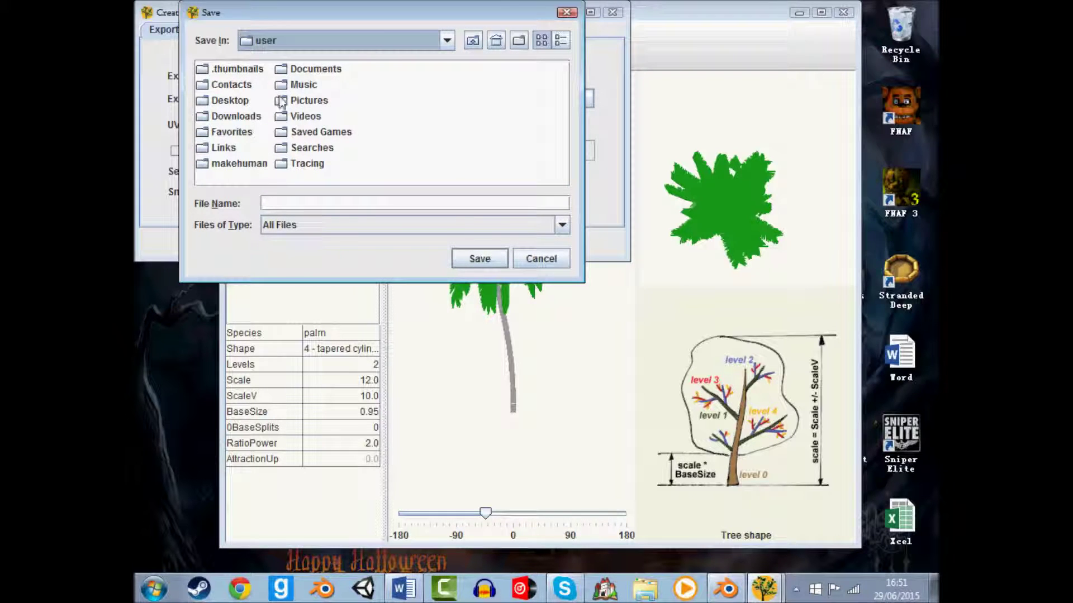
pyautogui.click(385, 43)
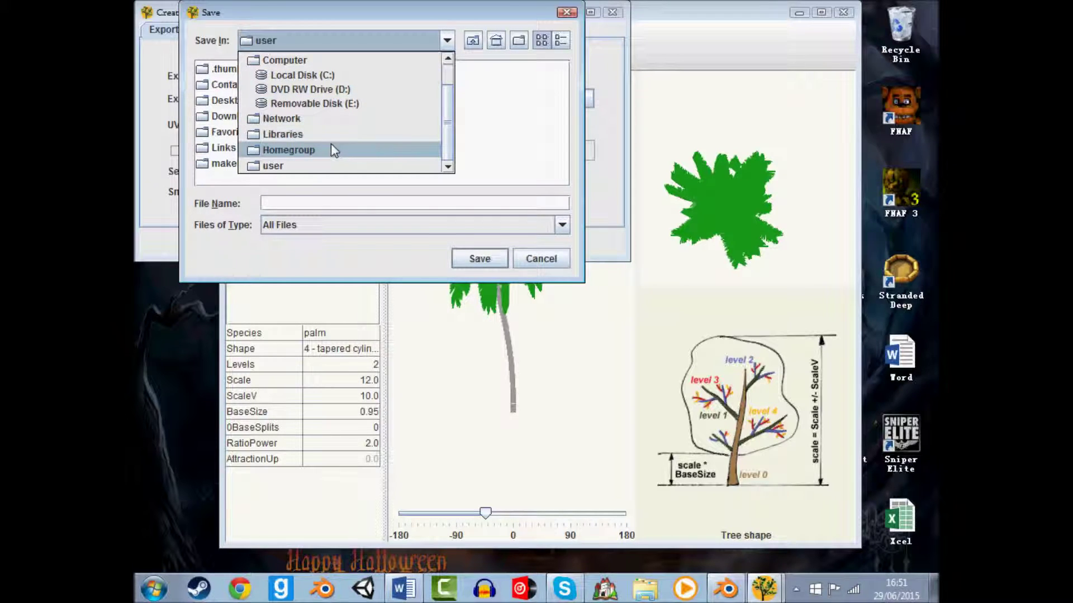
pyautogui.scroll(1, 333, 141)
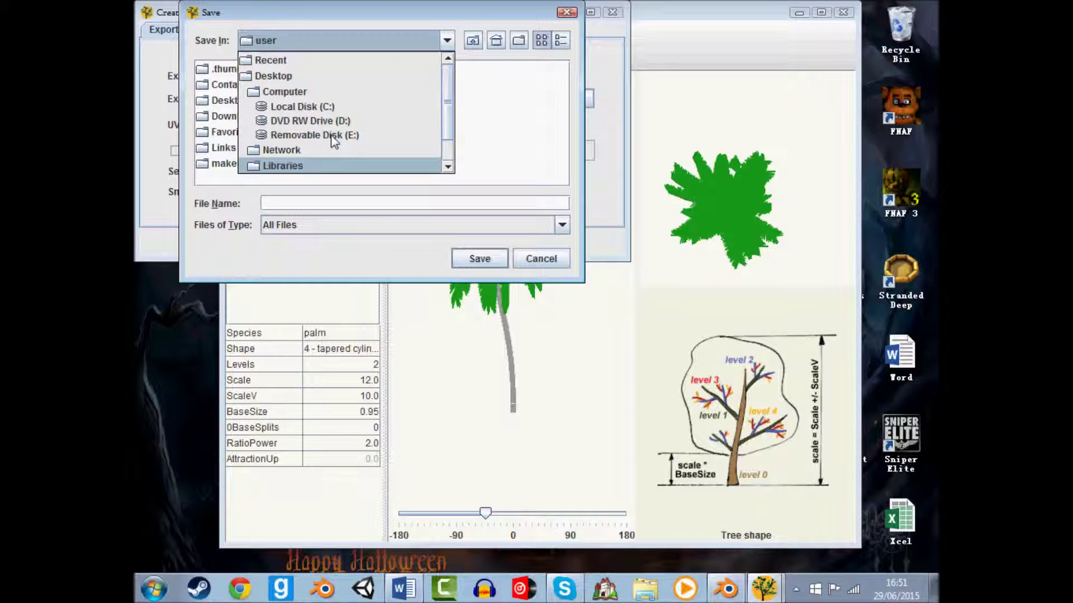
pyautogui.click(302, 76)
pyautogui.click(328, 47)
pyautogui.scroll(-1, 306, 139)
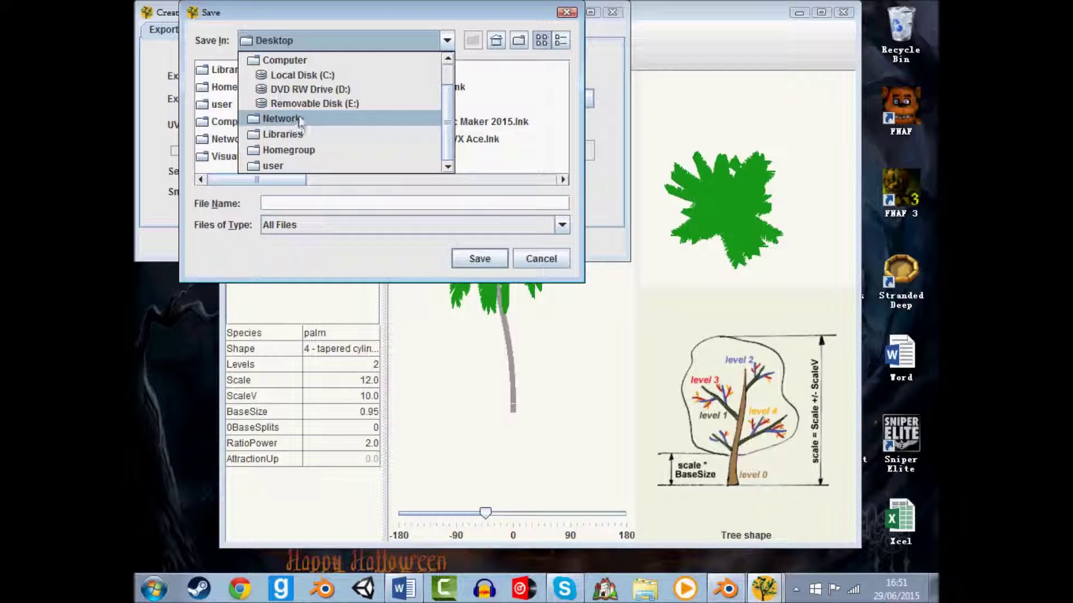
pyautogui.scroll(1, 316, 80)
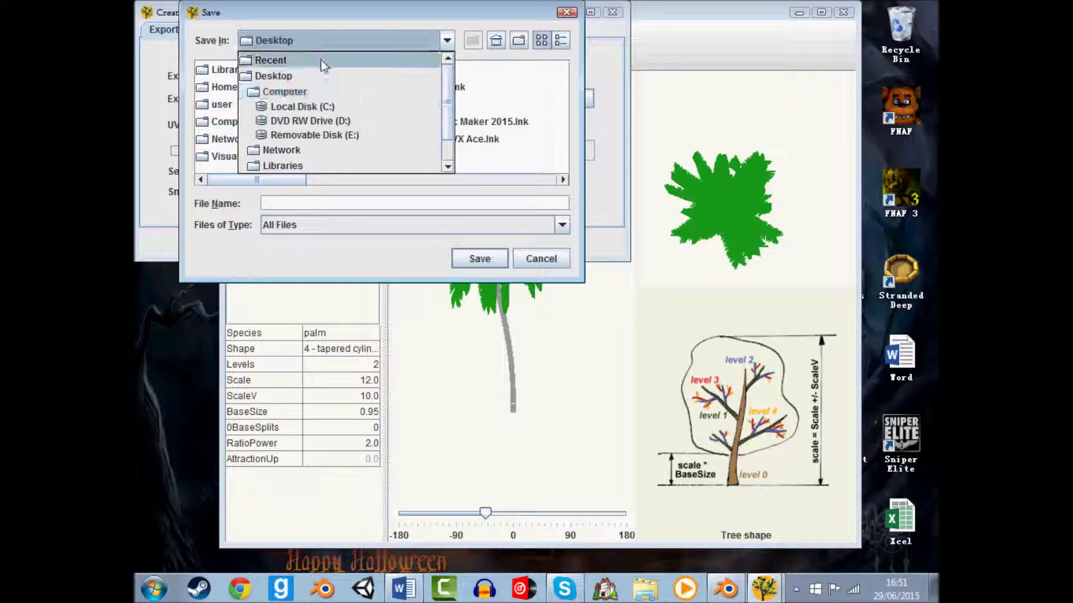
# - Save the export as palm.obj in CGI TUTORIALS via Recent and generate the tree
pyautogui.click(304, 61)
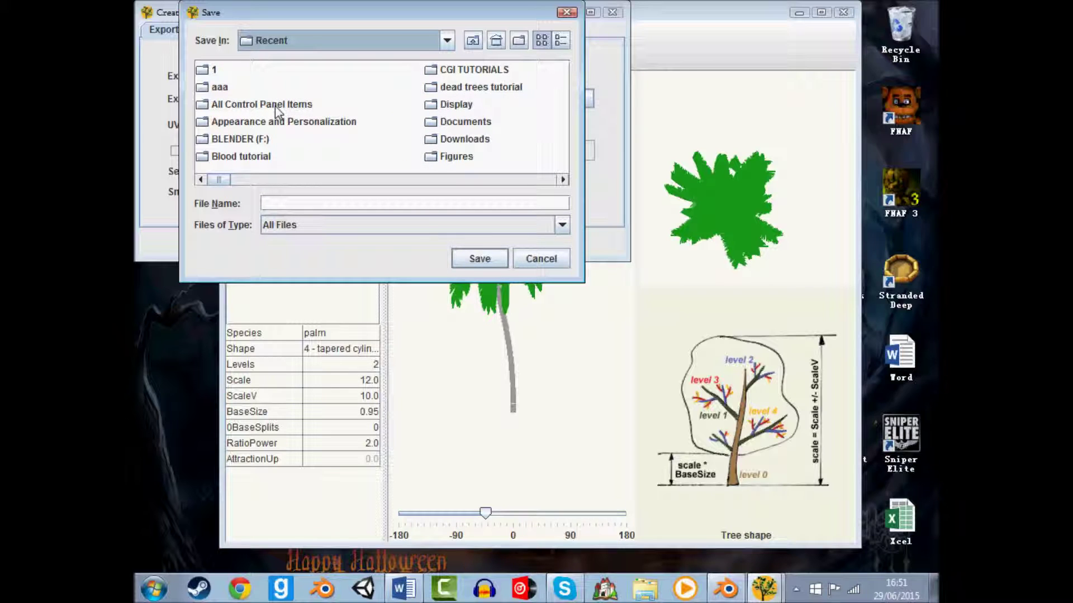
pyautogui.doubleClick(451, 73)
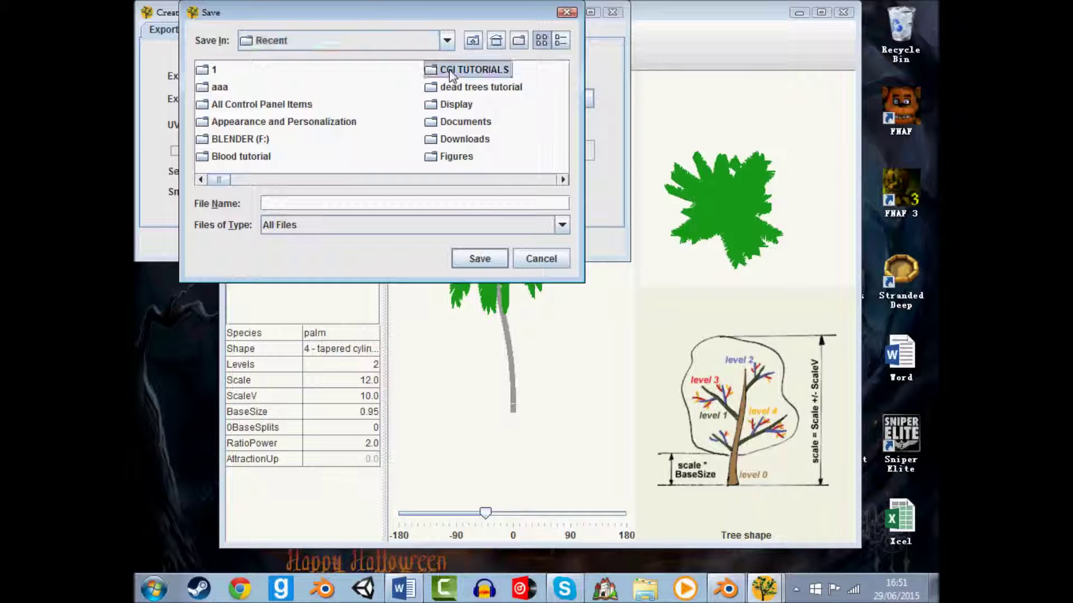
pyautogui.click(321, 206)
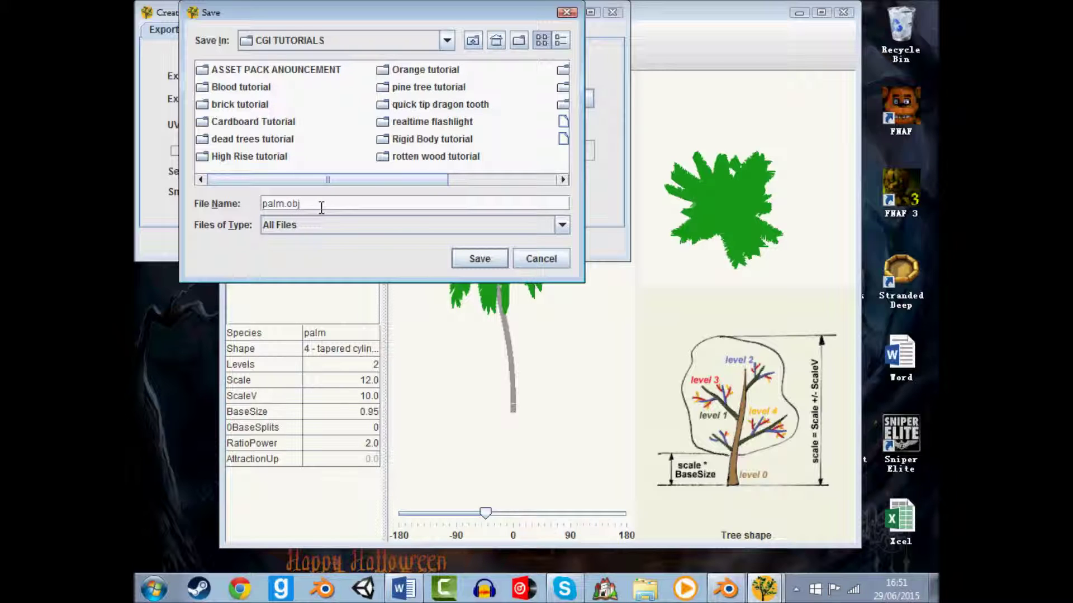
pyautogui.press('Return')
pyautogui.click(358, 251)
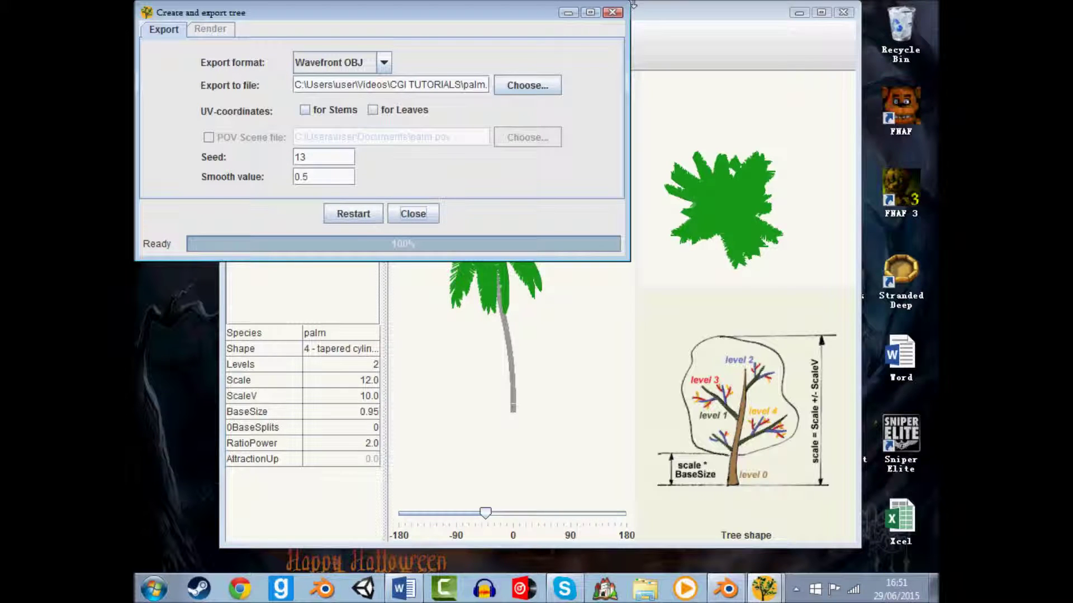
pyautogui.click(727, 588)
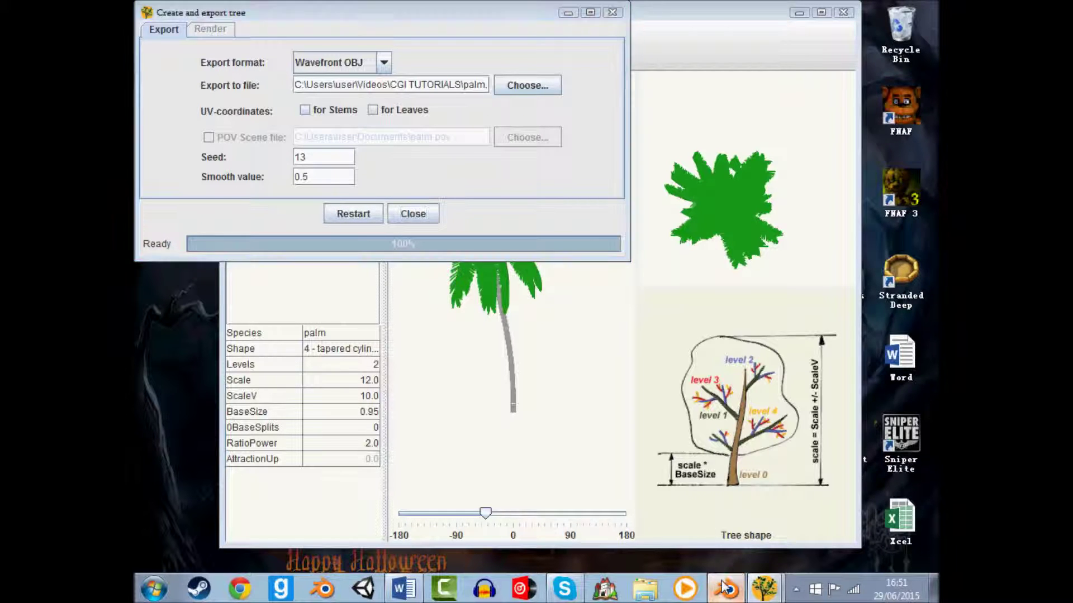
pyautogui.click(198, 33)
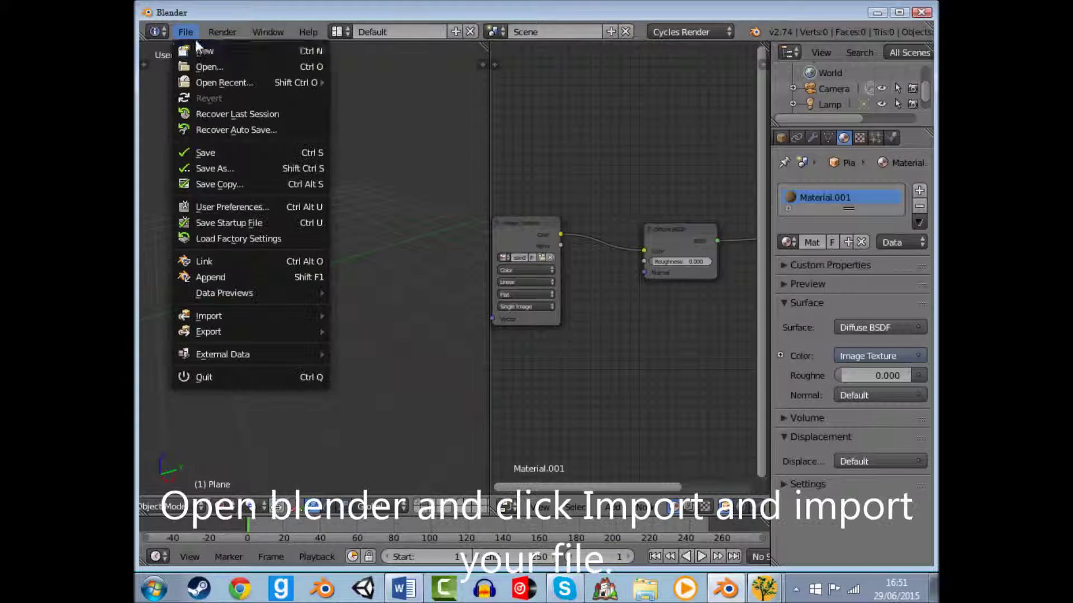
pyautogui.moveTo(209, 316)
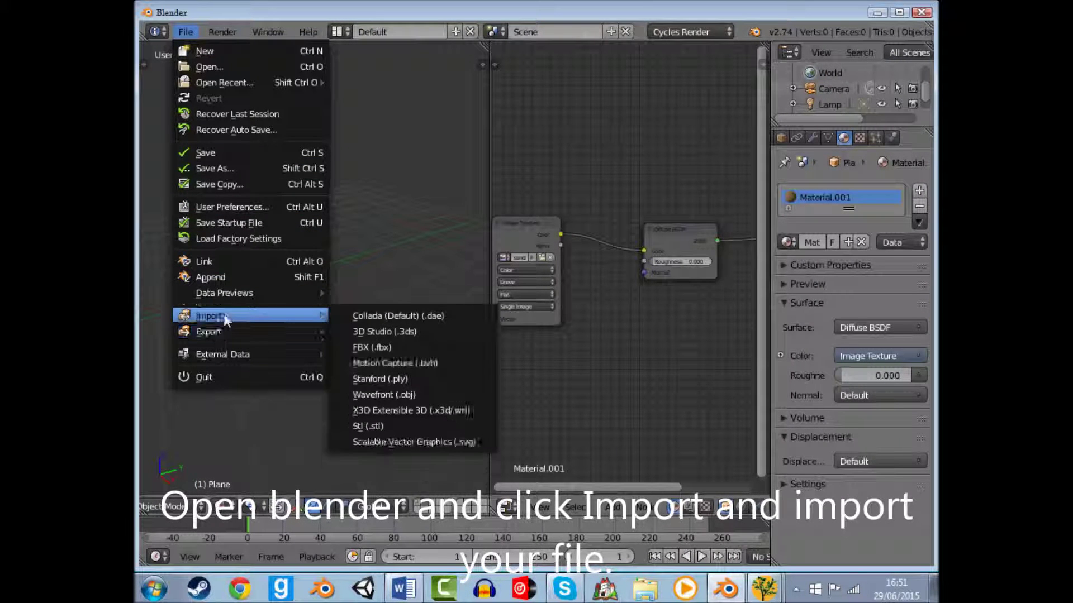
# - Start a Wavefront OBJ import and browse the Documents folder listing
pyautogui.click(374, 395)
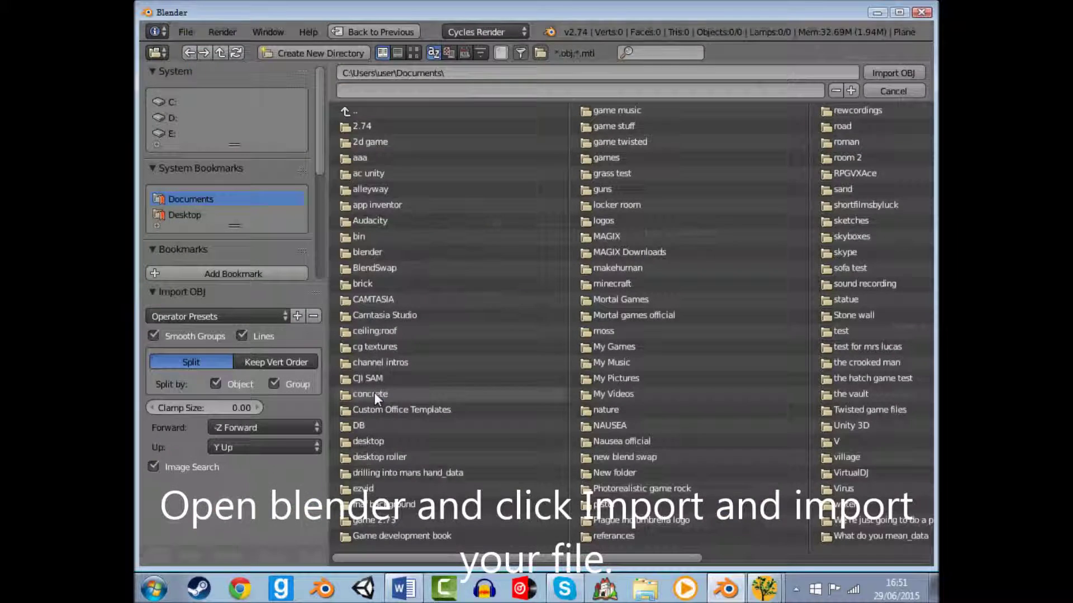
pyautogui.scroll(-2, 379, 313)
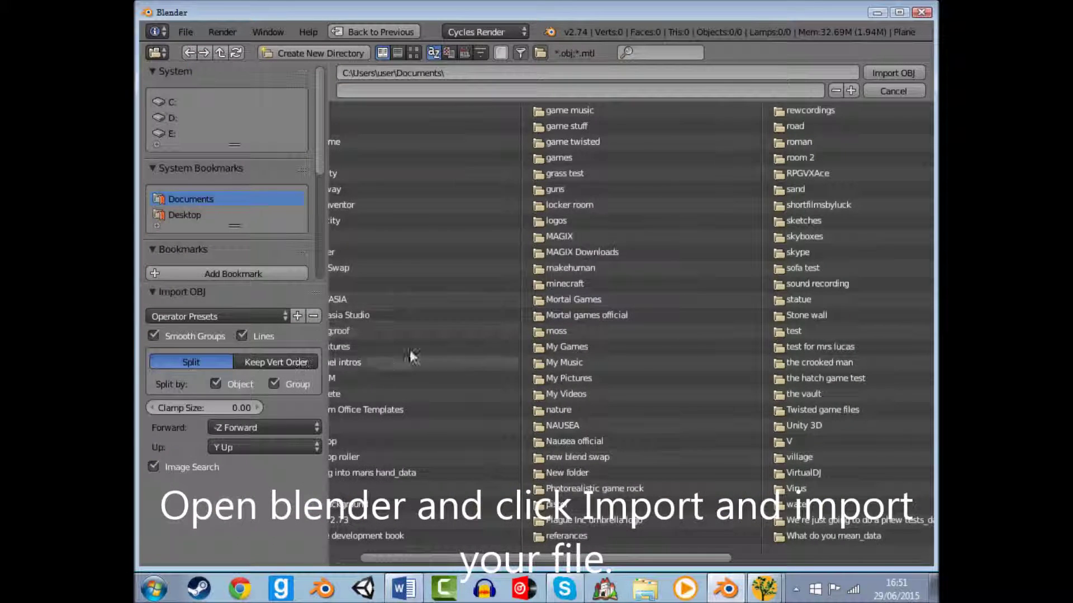
pyautogui.scroll(2, 413, 350)
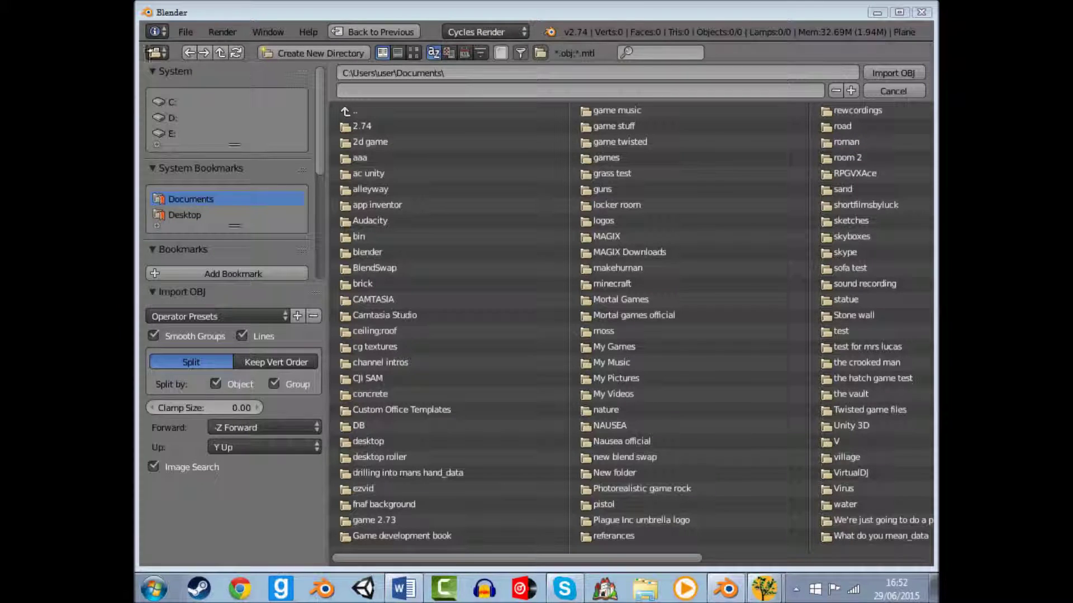
pyautogui.click(177, 199)
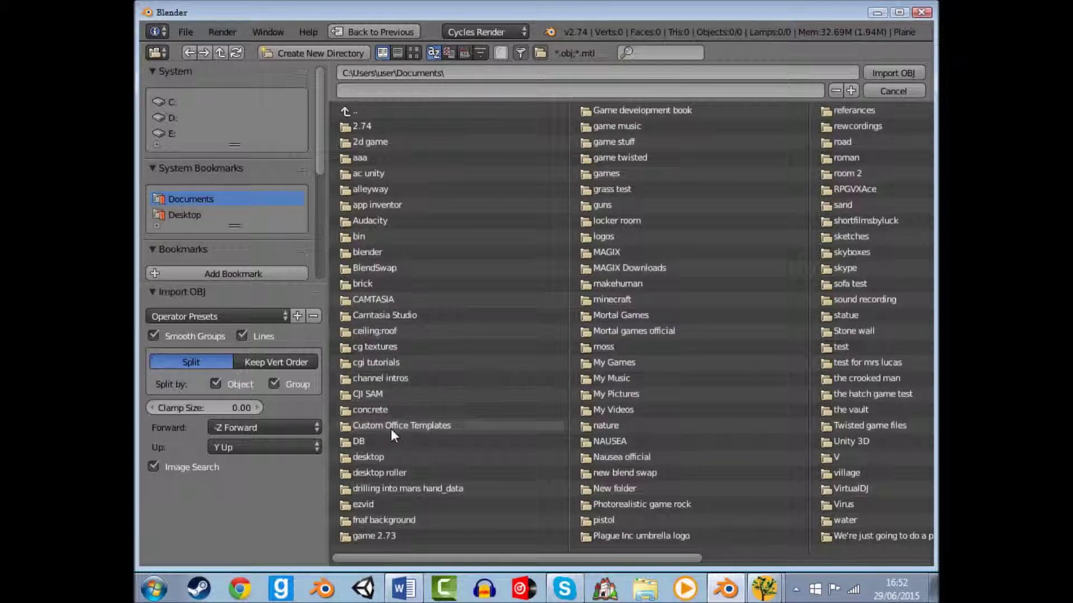
pyautogui.scroll(-2, 752, 304)
pyautogui.scroll(-1, 747, 304)
pyautogui.scroll(-1, 723, 294)
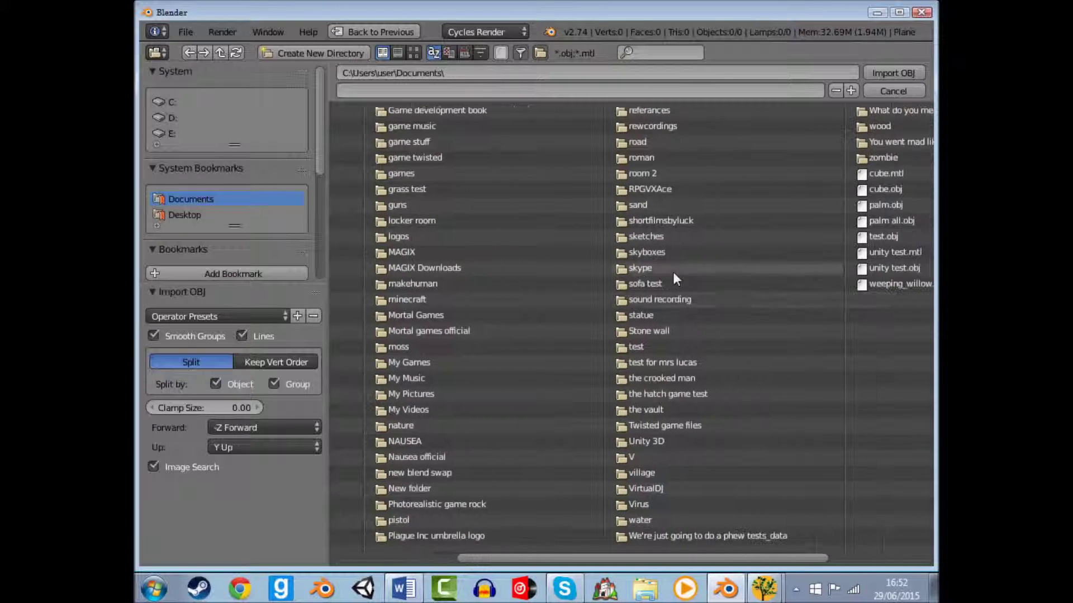
pyautogui.scroll(-1, 897, 404)
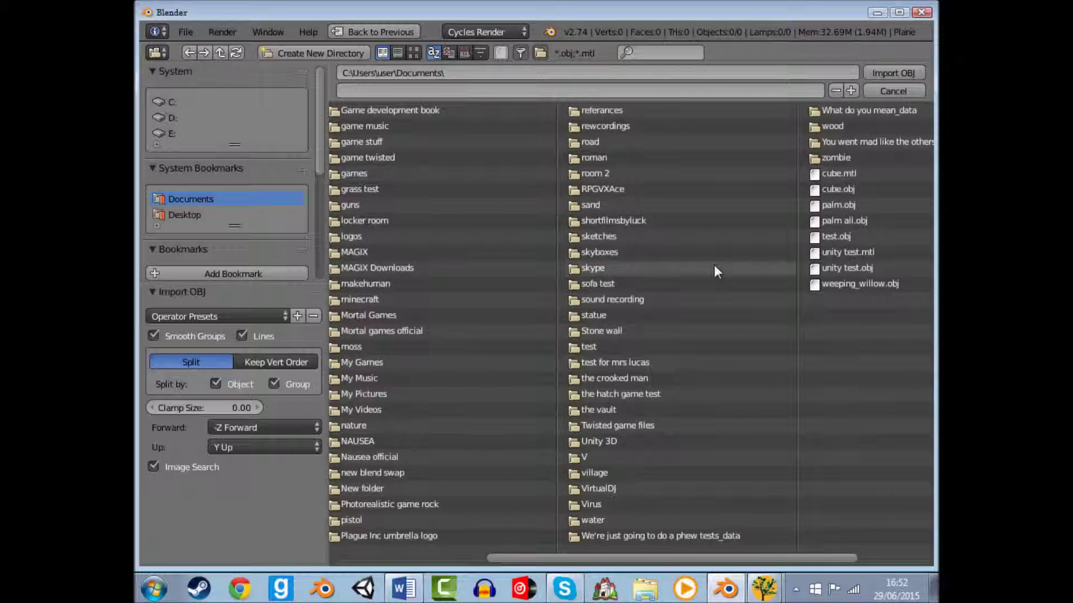
# - Import palm.obj from the cgi tutorials folder
pyautogui.scroll(2, 438, 354)
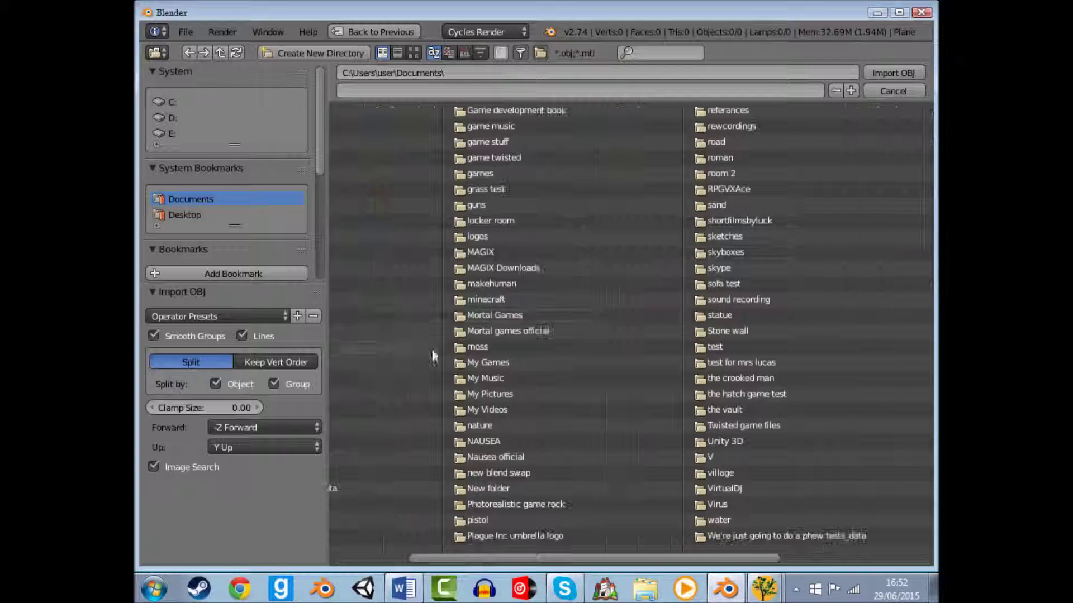
pyautogui.scroll(1, 401, 409)
pyautogui.scroll(2, 390, 392)
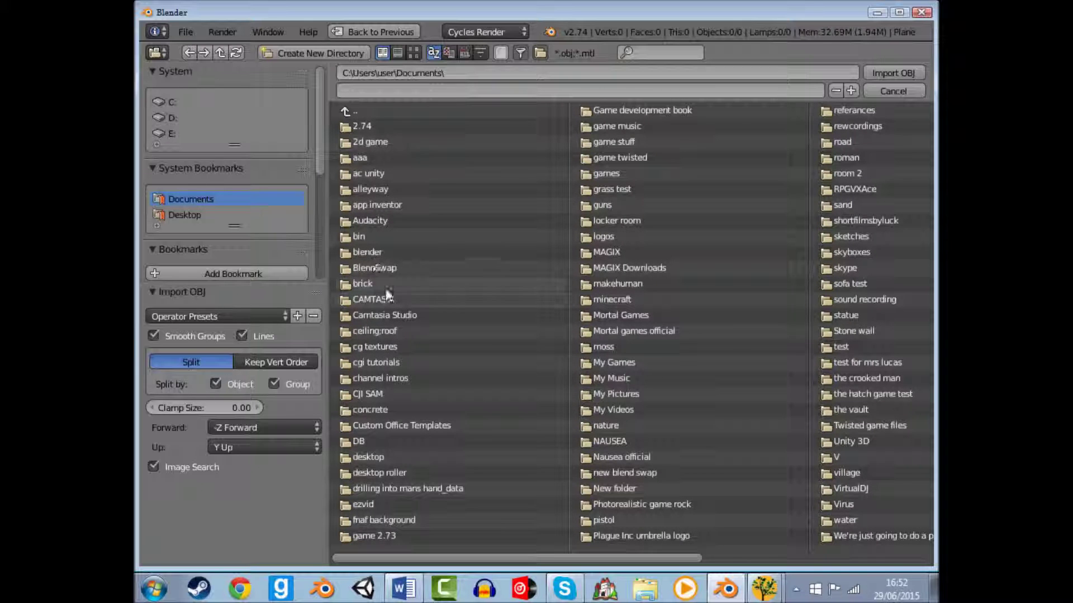
pyautogui.click(377, 362)
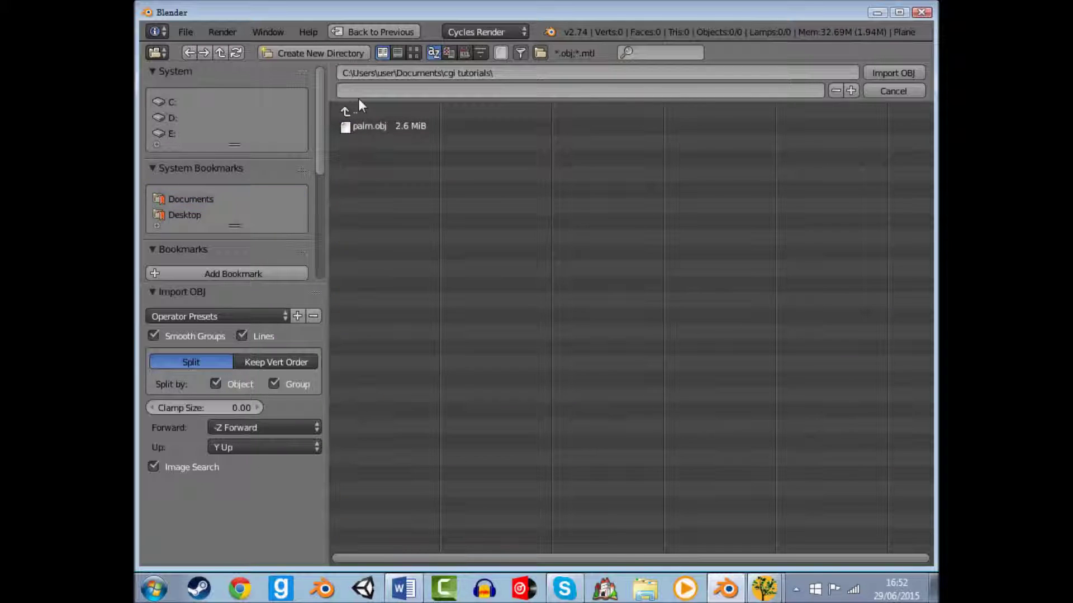
pyautogui.click(364, 128)
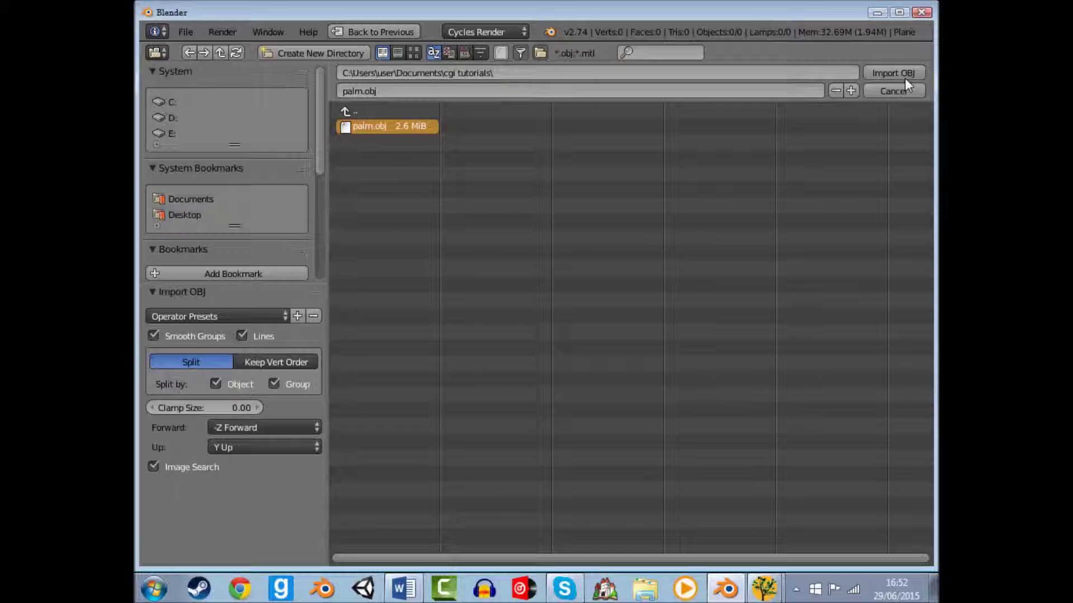
pyautogui.click(902, 75)
# - Orbit around the imported palm and select its trunk
pyautogui.moveTo(167, 210); pyautogui.dragTo(321, 192, button='middle')
pyautogui.rightClick(316, 196)
pyautogui.rightClick(312, 222)
pyautogui.scroll(8, 318, 223)
pyautogui.moveTo(318, 222)
pyautogui.mouseDown(button='middle')
pyautogui.moveTo(361, 240)
pyautogui.moveTo(277, 259)
pyautogui.moveTo(462, 254)
pyautogui.moveTo(397, 305)
pyautogui.mouseUp(button='middle')
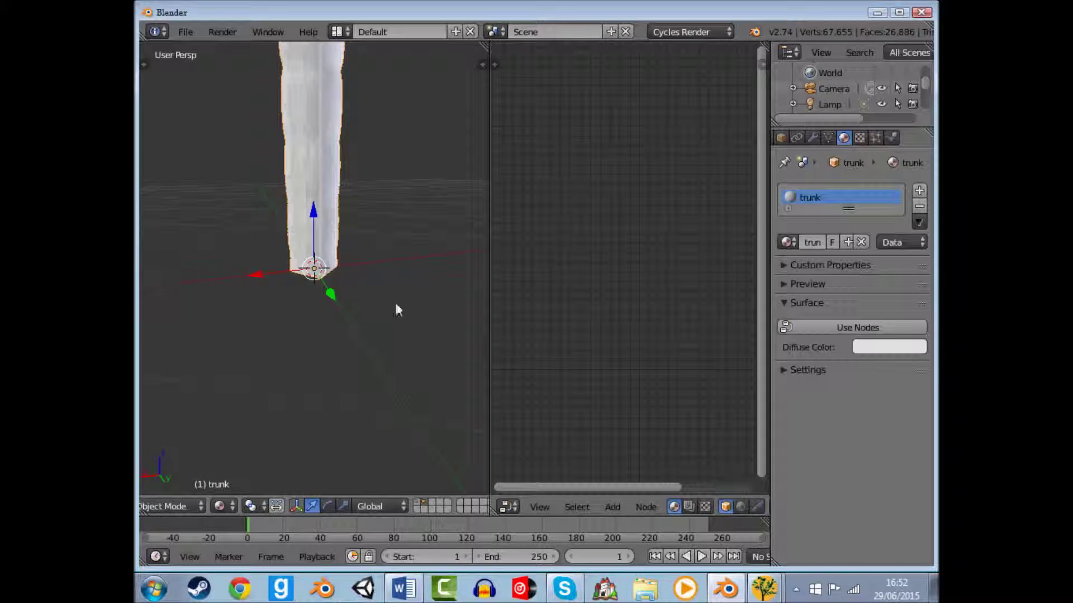
# - Enable nodes on the trunk material and link a new Image Texture's colour into the Diffuse BSDF
pyautogui.click(791, 327)
pyautogui.hotkey('shift', 'a')
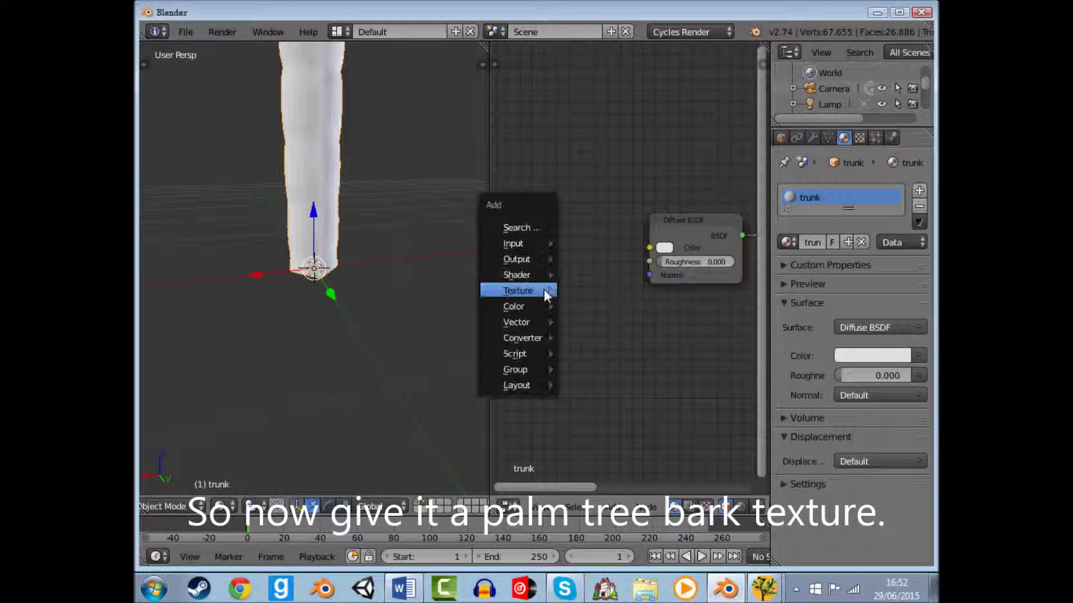
pyautogui.moveTo(517, 290)
pyautogui.click(594, 289)
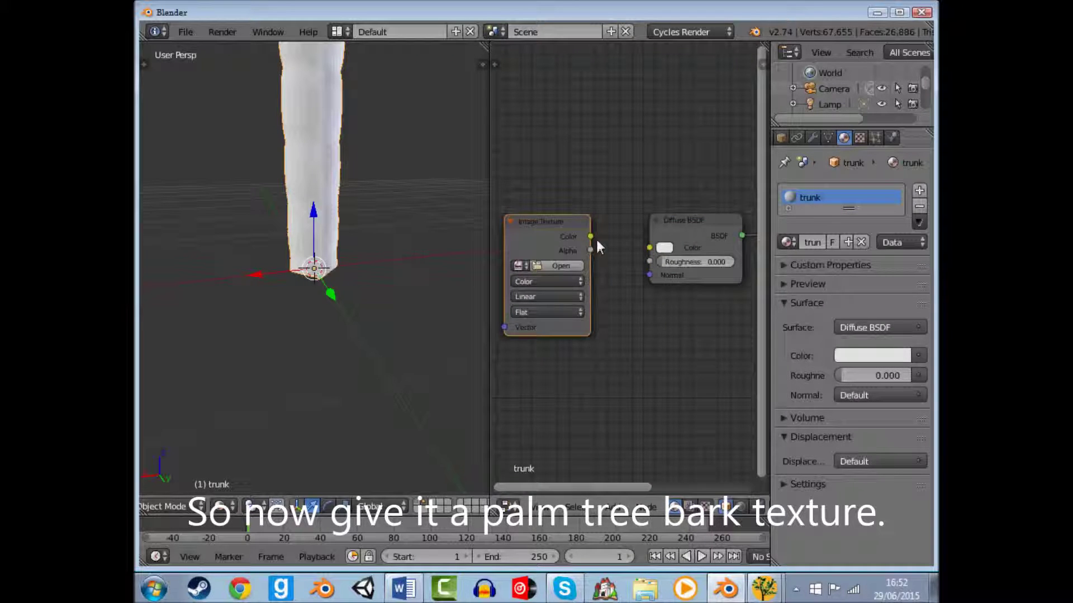
pyautogui.moveTo(590, 236); pyautogui.dragTo(649, 247)
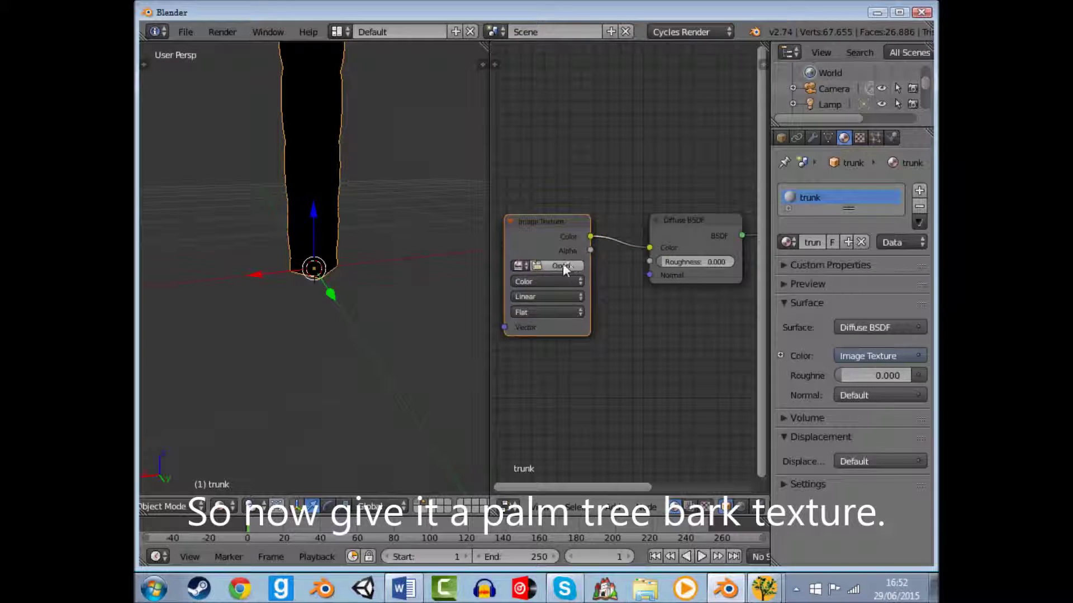
# - Load 'palm tree bark.jpg' from Documents/blender/arbaro into the image texture
pyautogui.click(562, 267)
pyautogui.click(200, 197)
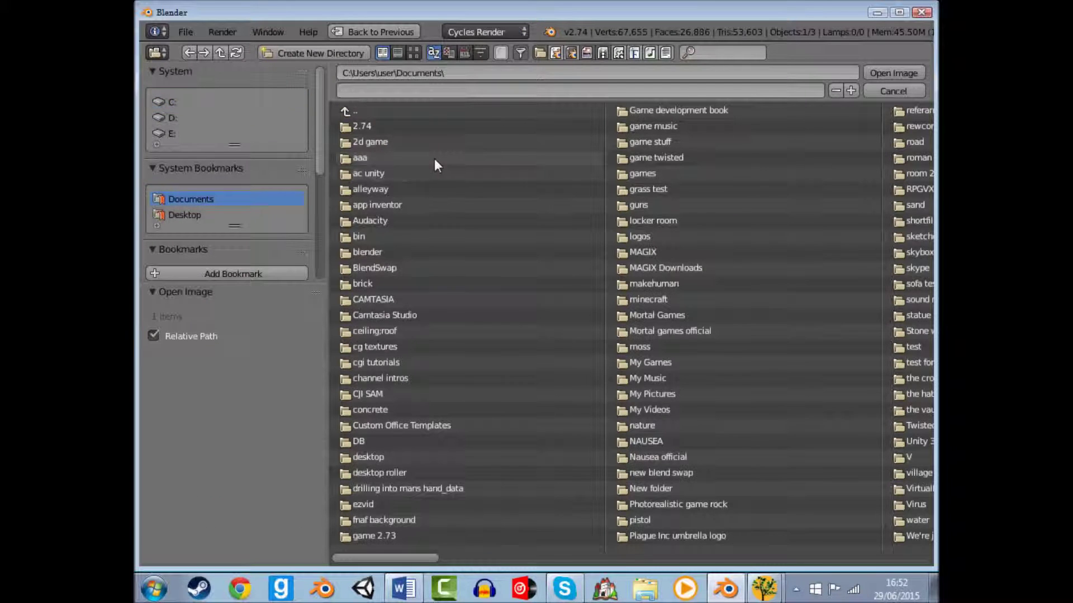
pyautogui.click(369, 253)
pyautogui.click(367, 127)
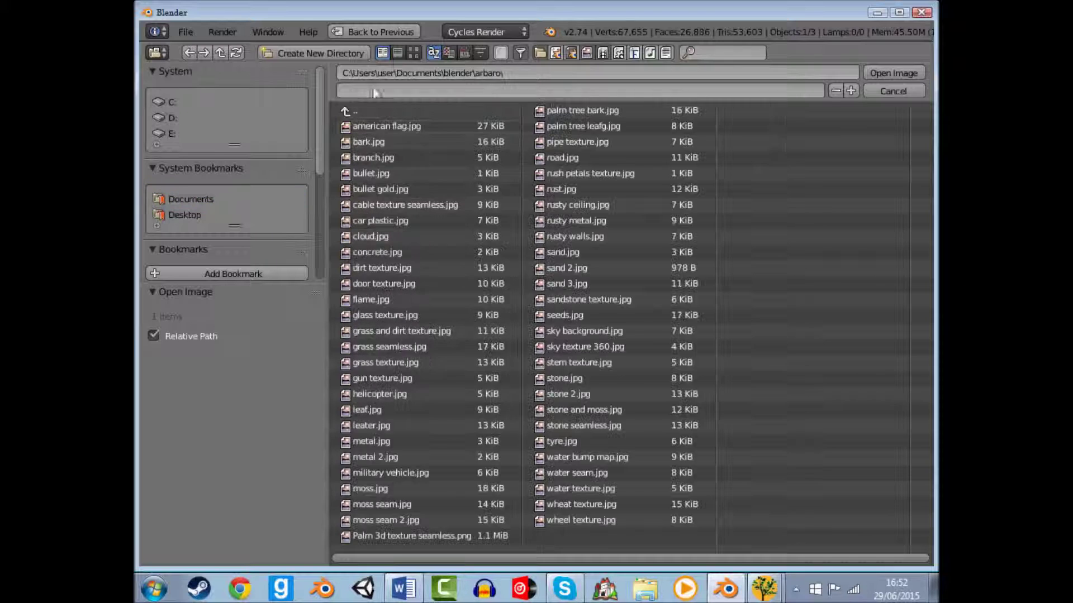
pyautogui.click(414, 53)
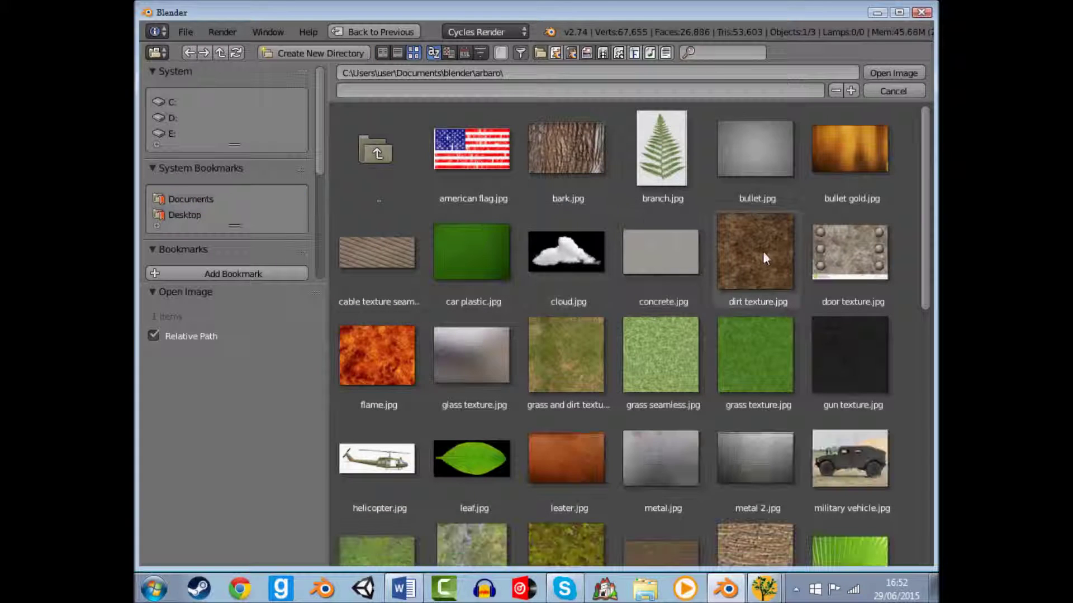
pyautogui.scroll(-2, 619, 351)
pyautogui.scroll(-3, 495, 380)
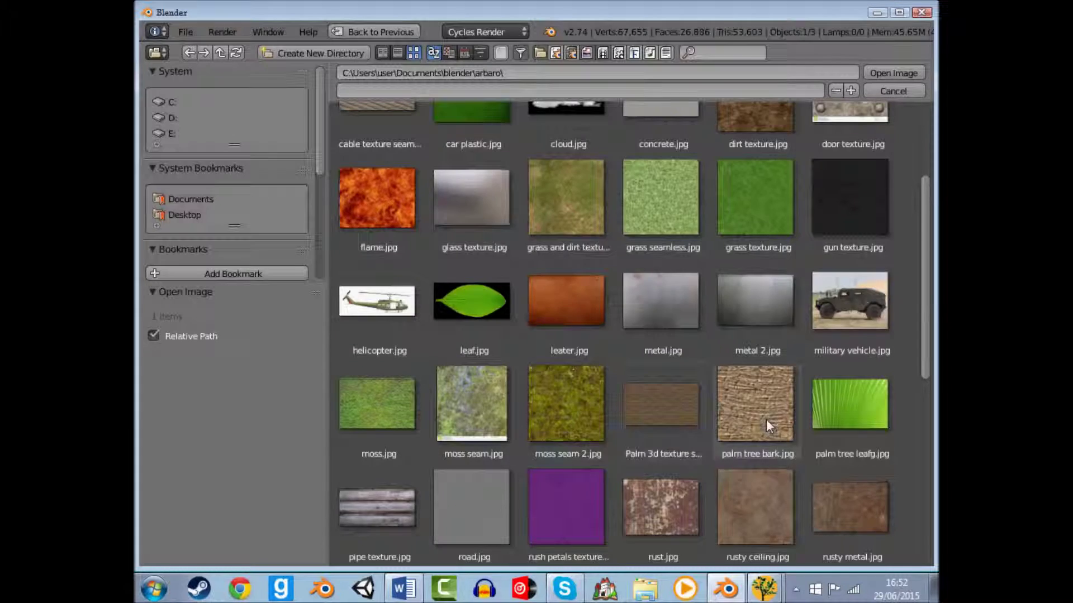
pyautogui.doubleClick(766, 419)
pyautogui.press('Tab')
# - Select all trunk vertices and unwrap them with Cube Projection
pyautogui.press('a')
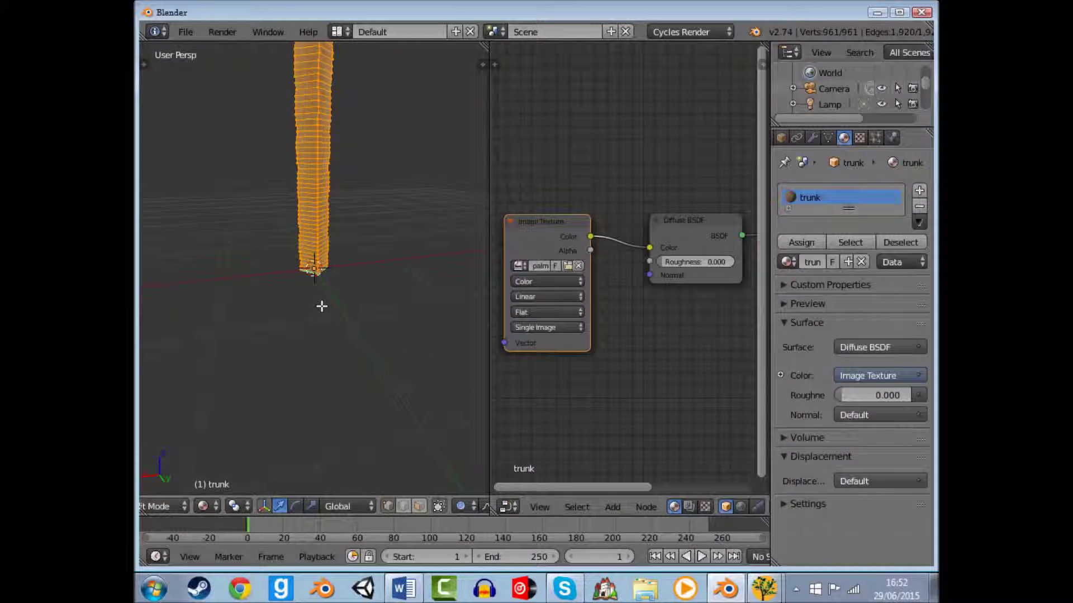
pyautogui.press('u')
pyautogui.click(296, 376)
pyautogui.press('Tab')
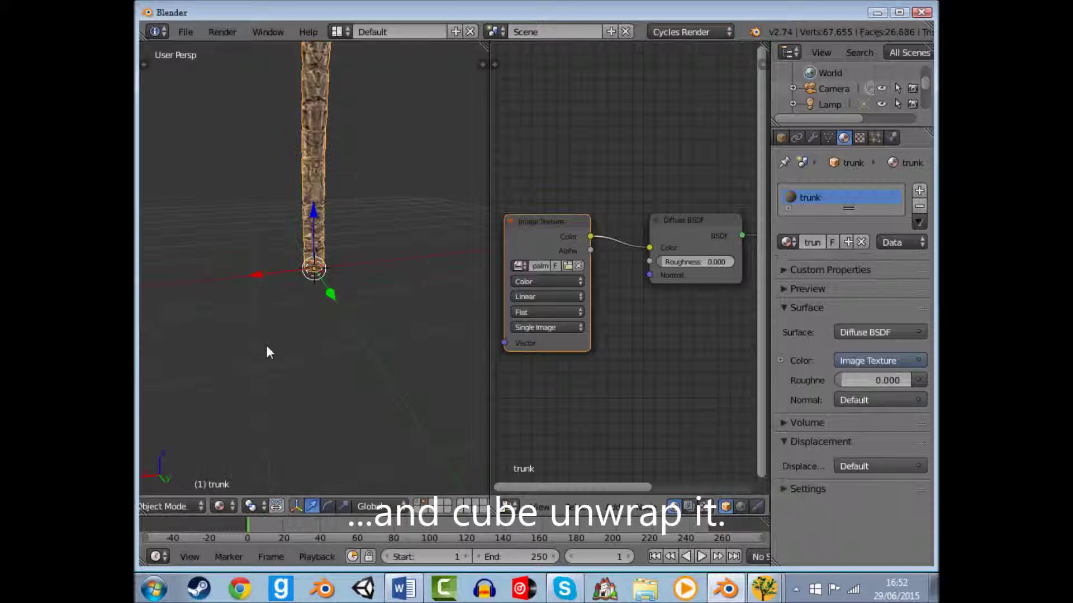
pyautogui.scroll(1, 273, 336)
pyautogui.scroll(2, 279, 333)
pyautogui.scroll(2, 297, 334)
pyautogui.scroll(-2, 358, 352)
pyautogui.moveTo(417, 367)
pyautogui.mouseDown(button='middle')
pyautogui.moveTo(471, 371)
pyautogui.moveTo(408, 349)
pyautogui.mouseUp(button='middle')
pyautogui.scroll(-2, 447, 363)
# - Show the UV/Image Editor and scale up the trunk's UVs over the bark image
pyautogui.press('Tab')
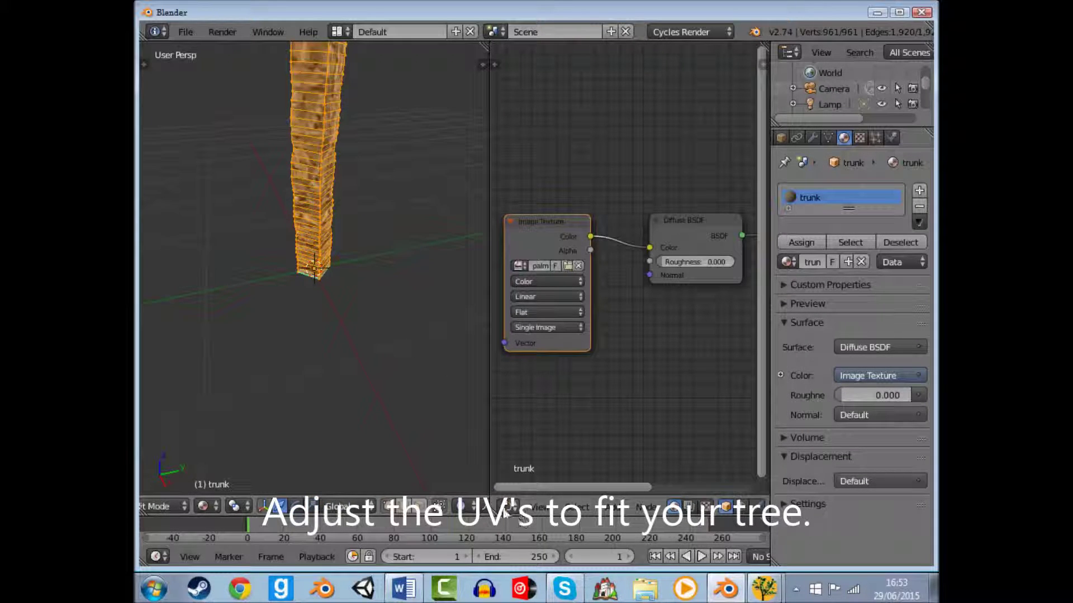
pyautogui.click(506, 507)
pyautogui.click(528, 376)
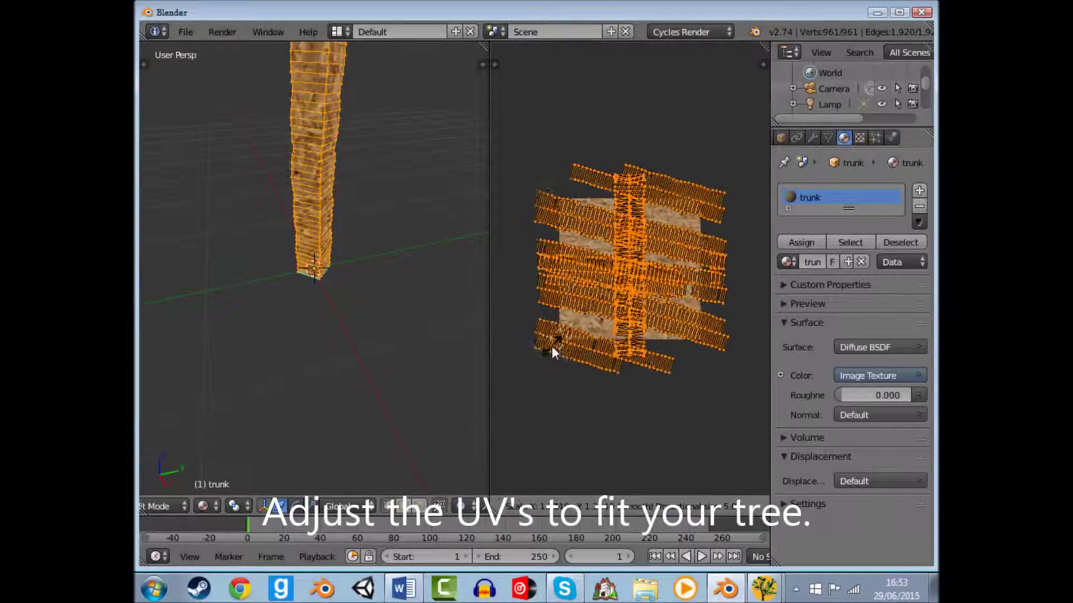
pyautogui.press('s')
pyautogui.click(723, 393)
pyautogui.press('Tab')
pyautogui.moveTo(380, 327)
pyautogui.mouseDown(button='middle')
pyautogui.moveTo(450, 317)
pyautogui.moveTo(228, 304)
pyautogui.moveTo(335, 309)
pyautogui.moveTo(220, 319)
pyautogui.moveTo(298, 313)
pyautogui.moveTo(270, 263)
pyautogui.mouseUp(button='middle')
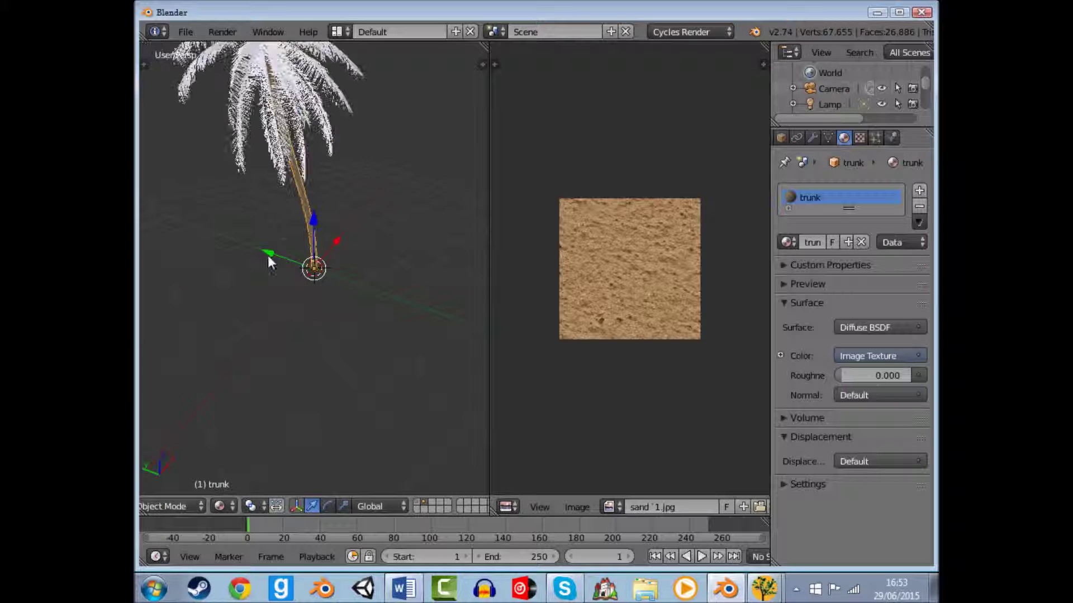
# - Select the leaves, enable nodes, and link a new Image Texture into the Diffuse BSDF colour
pyautogui.rightClick(275, 147)
pyautogui.moveTo(275, 148); pyautogui.dragTo(430, 175, button='middle')
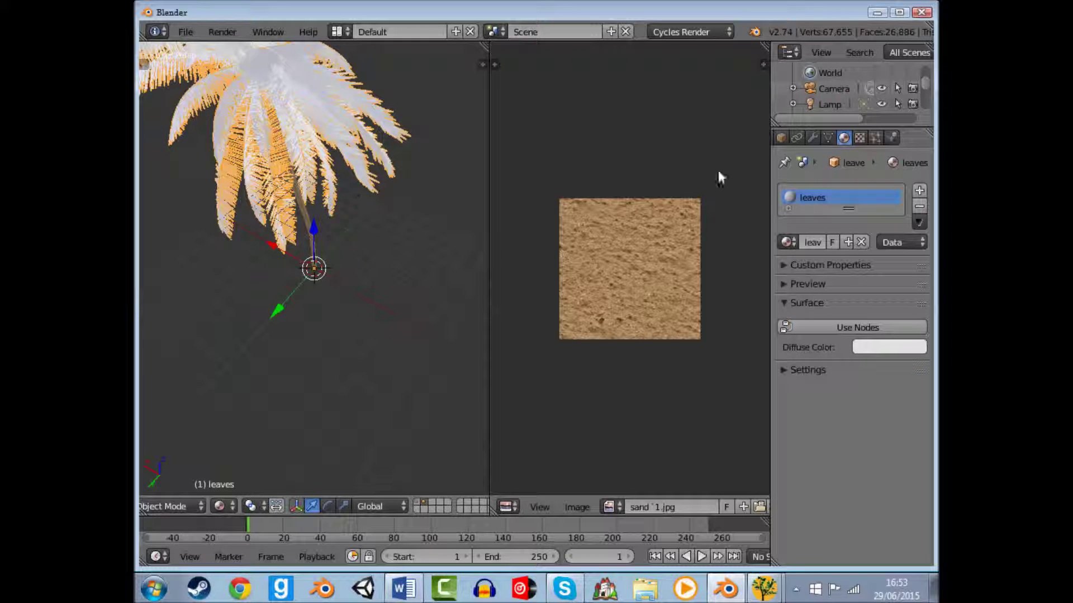
pyautogui.click(833, 327)
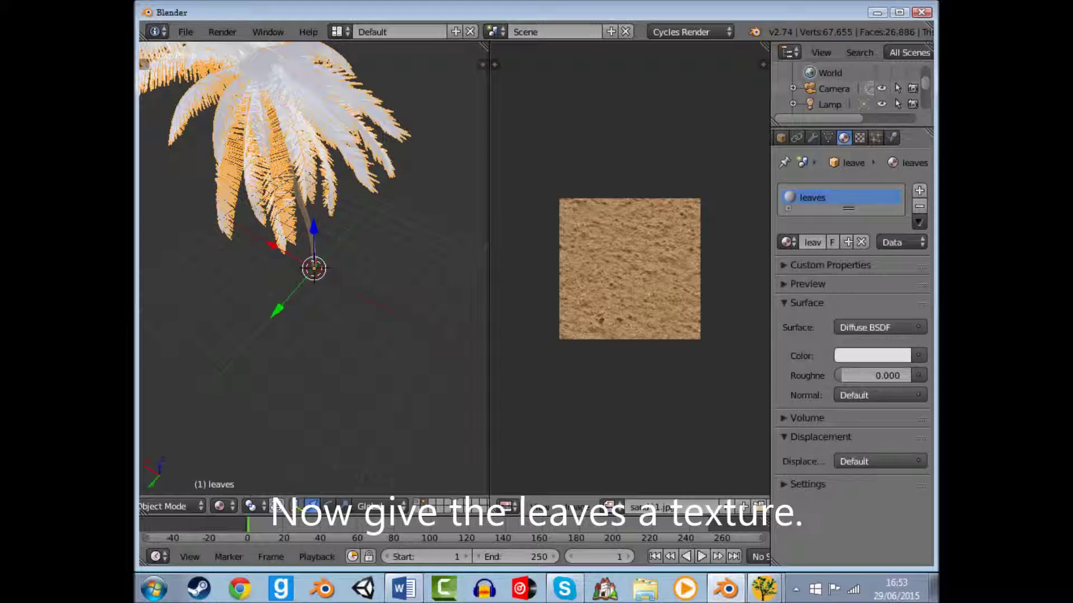
pyautogui.click(509, 506)
pyautogui.click(539, 319)
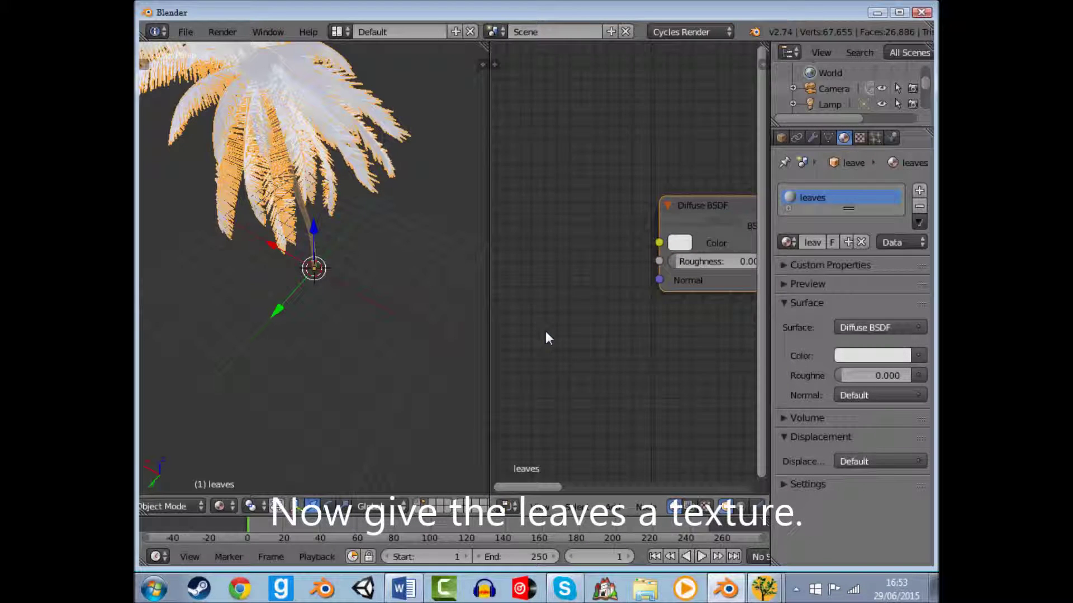
pyautogui.hotkey('shift', 'a')
pyautogui.click(595, 257)
pyautogui.moveTo(582, 214); pyautogui.dragTo(669, 243)
# - Load the palm leaf image from the arbaro folder and bring up UV unwrapping for the leaves
pyautogui.click(612, 261)
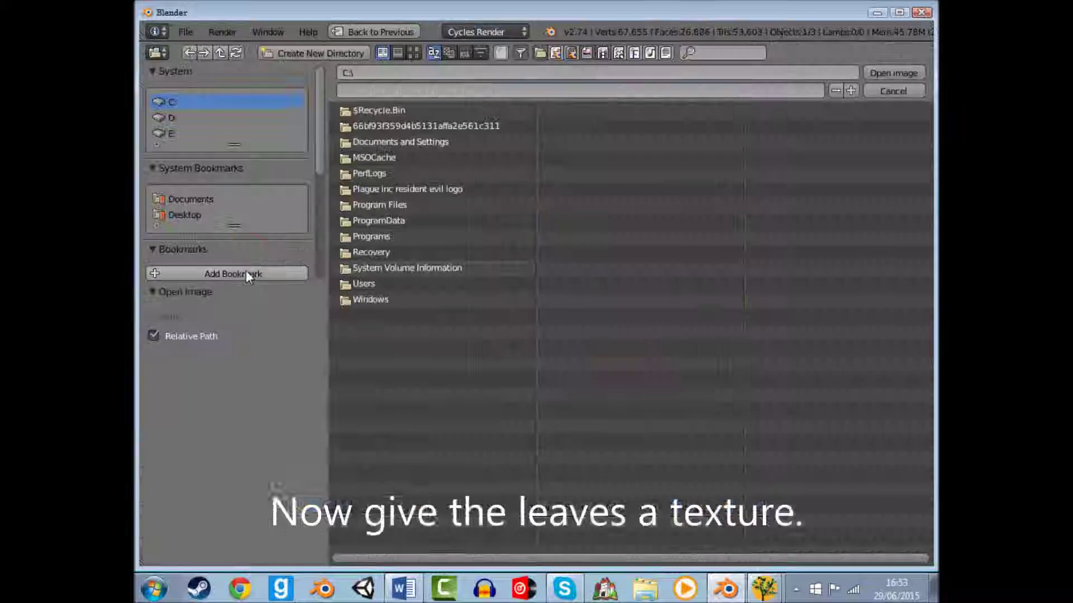
pyautogui.click(213, 200)
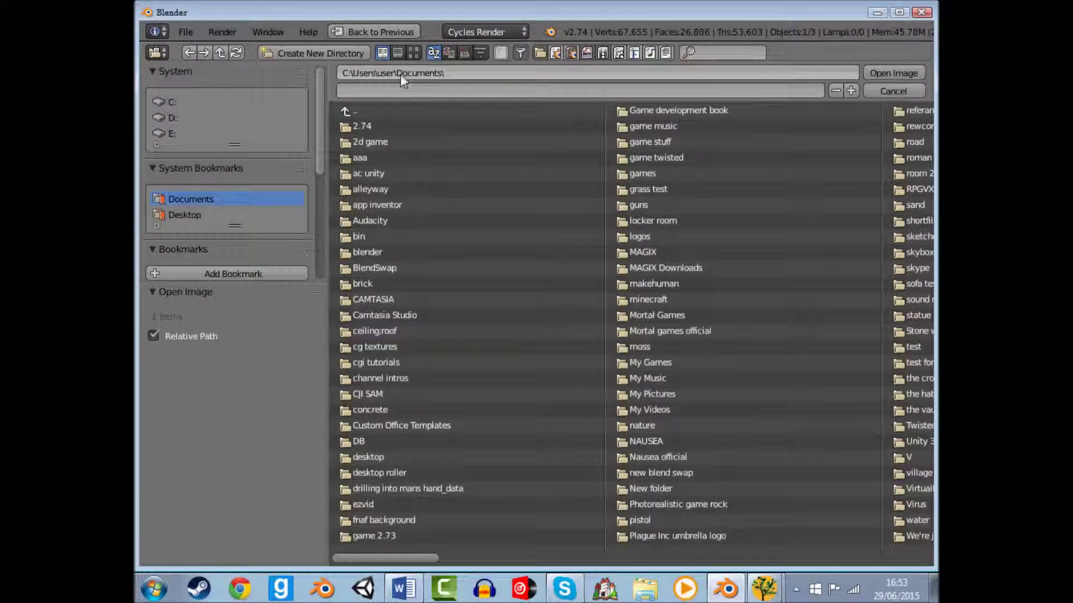
pyautogui.click(414, 53)
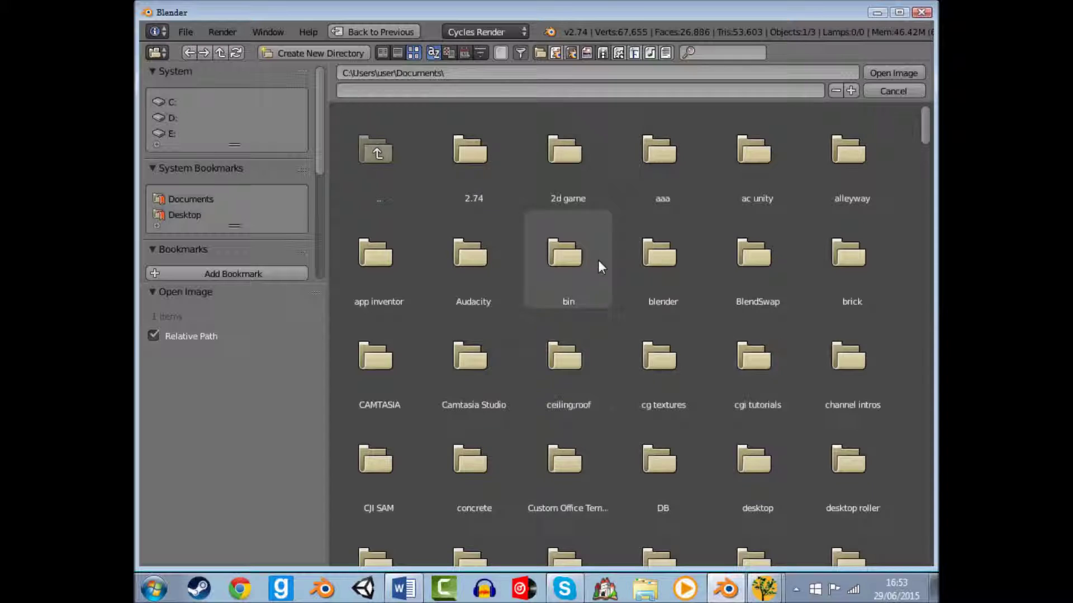
pyautogui.doubleClick(659, 254)
pyautogui.doubleClick(447, 163)
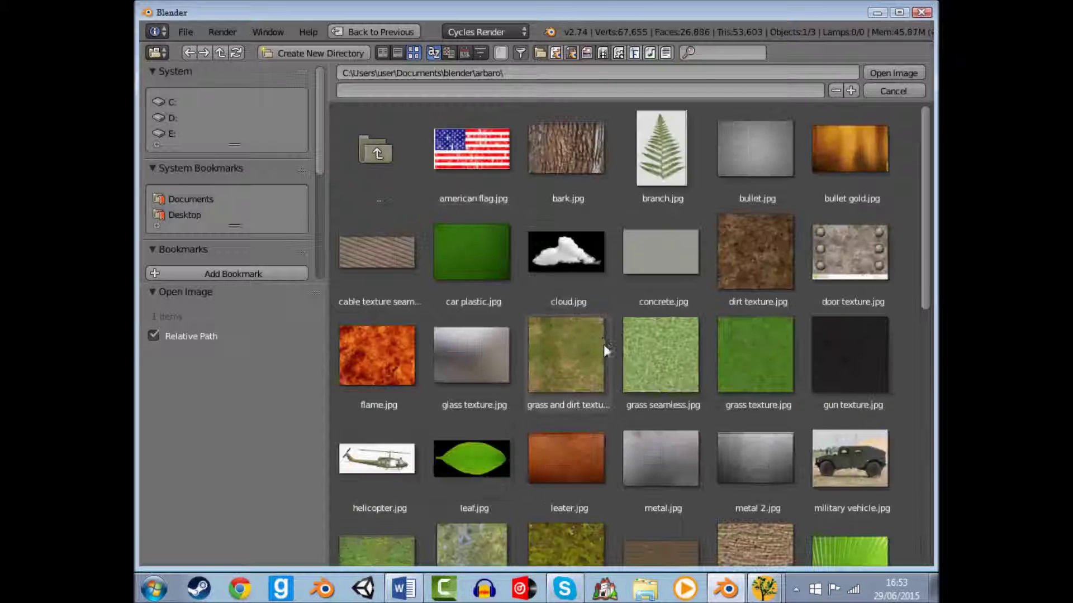
pyautogui.scroll(-1, 699, 475)
pyautogui.scroll(-3, 850, 525)
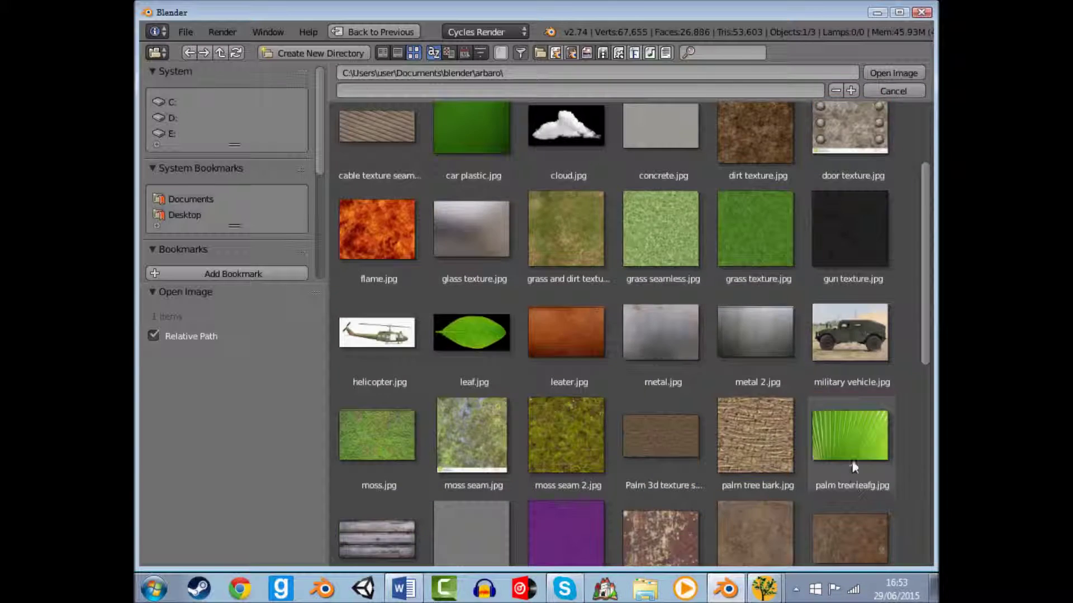
pyautogui.doubleClick(853, 460)
pyautogui.moveTo(406, 264); pyautogui.dragTo(444, 235, button='middle')
pyautogui.press('u')
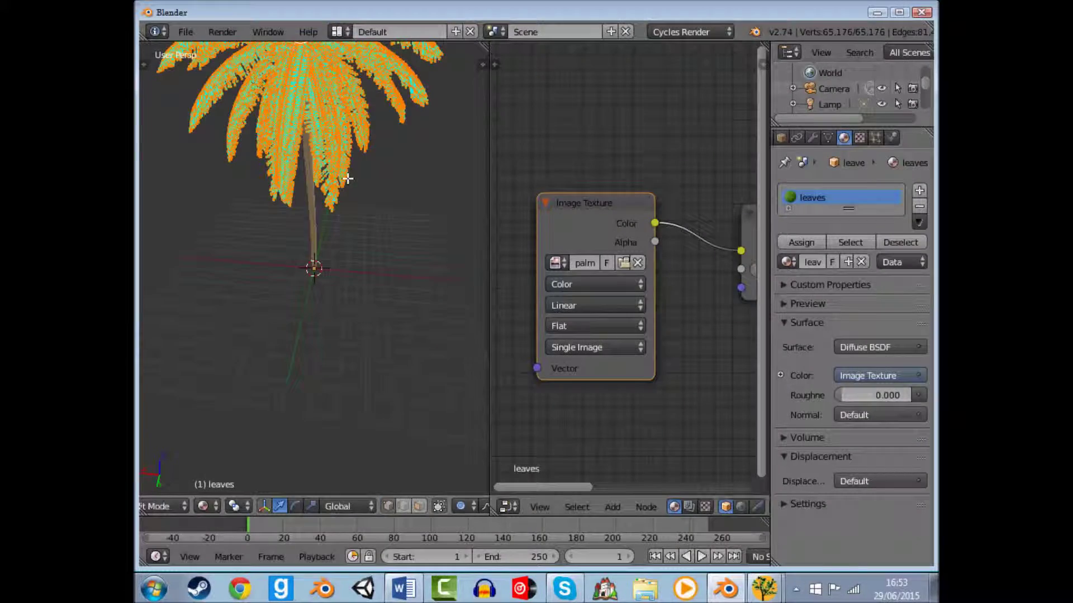
# - Assign the leaves material to the stems_1 object
pyautogui.press('Tab')
pyautogui.moveTo(404, 243)
pyautogui.mouseDown(button='middle')
pyautogui.moveTo(366, 294)
pyautogui.moveTo(336, 402)
pyautogui.mouseUp(button='middle')
pyautogui.scroll(2, 337, 401)
pyautogui.scroll(2, 335, 319)
pyautogui.scroll(2, 337, 319)
pyautogui.scroll(2, 336, 319)
pyautogui.scroll(-4, 336, 319)
pyautogui.scroll(-2, 346, 277)
pyautogui.moveTo(347, 228)
pyautogui.mouseDown(button='middle')
pyautogui.moveTo(305, 255)
pyautogui.moveTo(323, 96)
pyautogui.mouseUp(button='middle')
pyautogui.rightClick(324, 96)
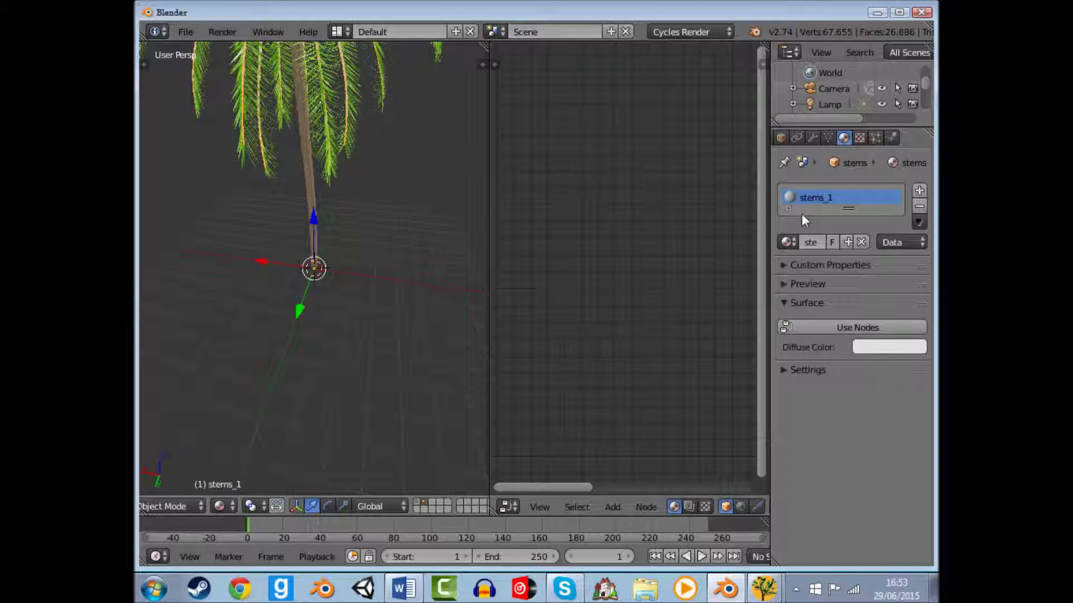
pyautogui.click(787, 242)
pyautogui.click(637, 261)
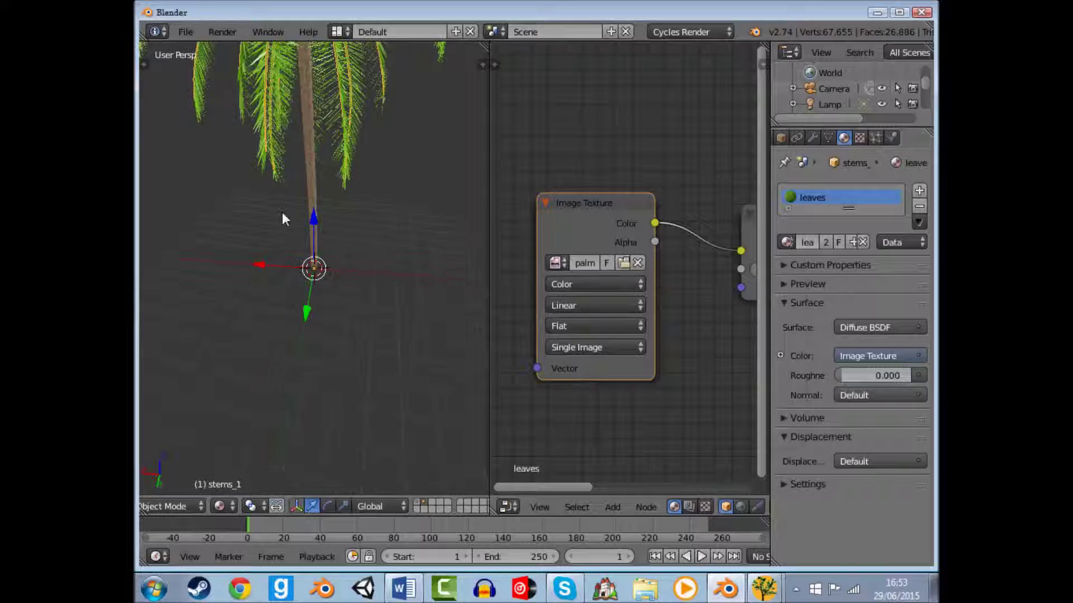
# - Preview the palm rendered, then box-select all its parts and join them with Ctrl+J
pyautogui.moveTo(417, 263)
pyautogui.mouseDown(button='middle')
pyautogui.moveTo(405, 266)
pyautogui.moveTo(478, 285)
pyautogui.moveTo(153, 259)
pyautogui.moveTo(445, 252)
pyautogui.moveTo(261, 242)
pyautogui.mouseUp(button='middle')
pyautogui.scroll(-1, 503, 253)
pyautogui.hotkey('shift', 'z')
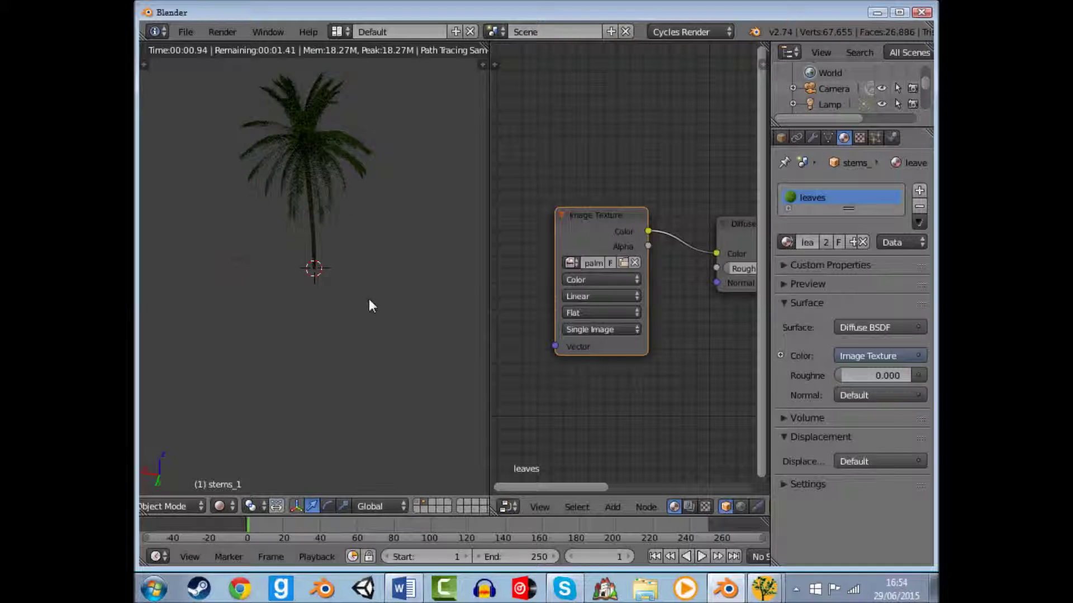
pyautogui.hotkey('shift', 'z')
pyautogui.rightClick(296, 229)
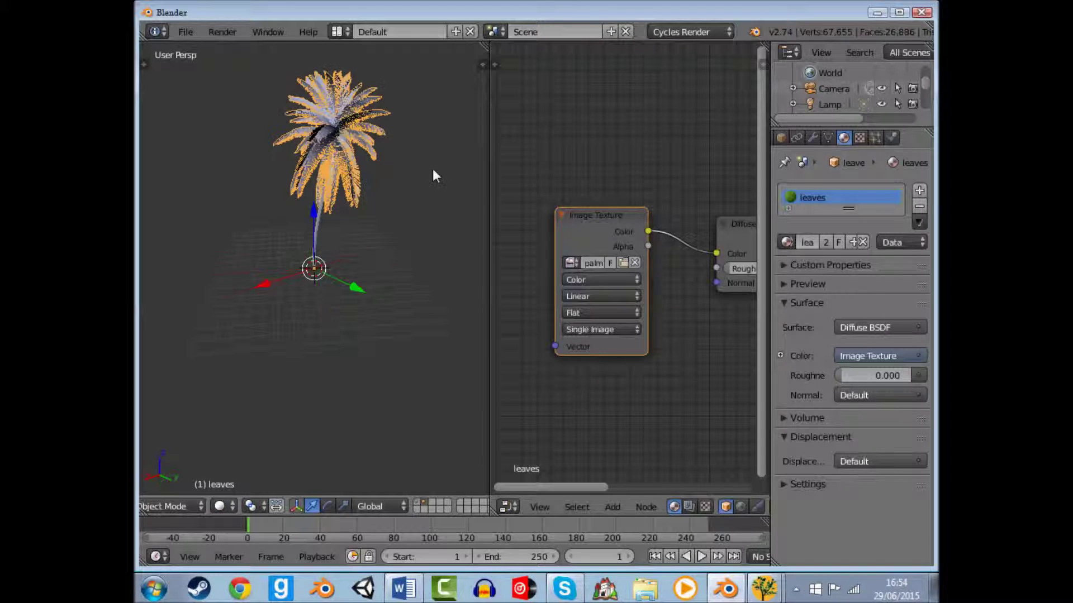
pyautogui.press('a')
pyautogui.press('b')
pyautogui.moveTo(270, 146); pyautogui.dragTo(467, 276)
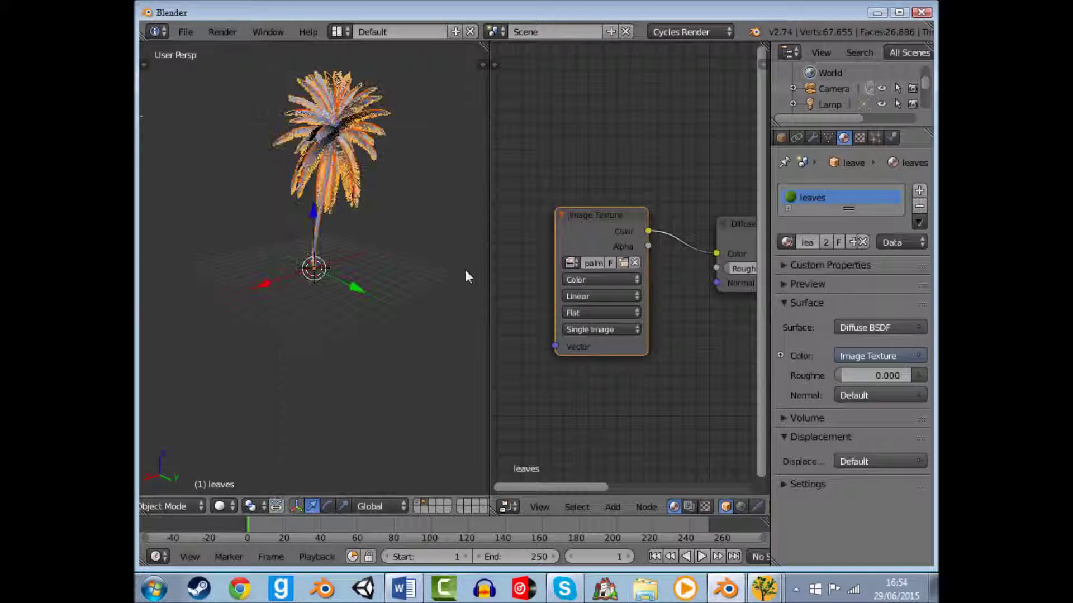
pyautogui.hotkey('ctrl', 'j')
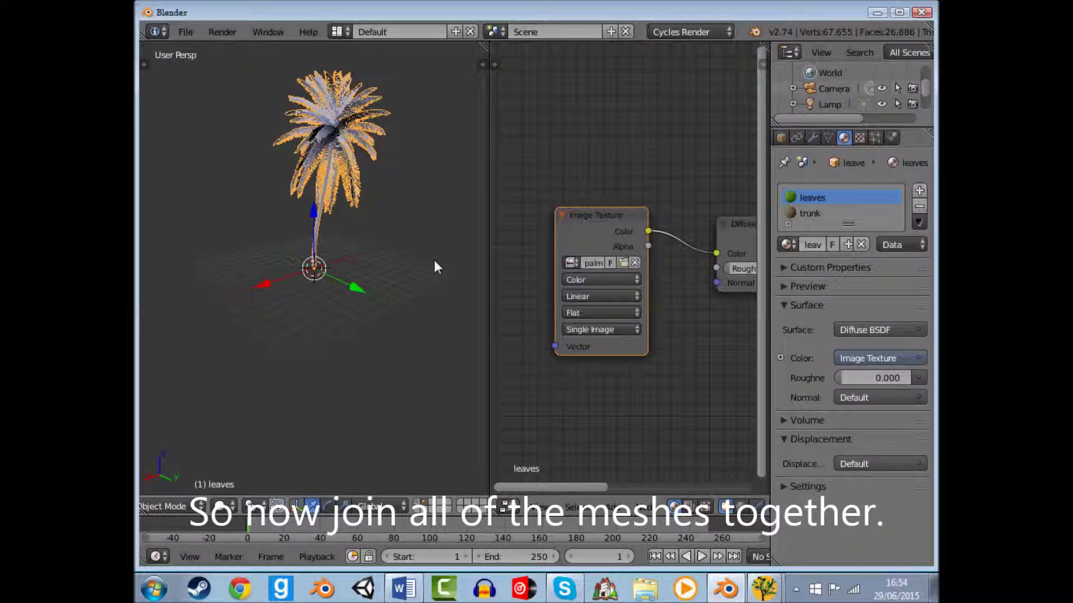
# - Check the joined palm in rendered shading, then show layer 1 with the island
pyautogui.press('a')
pyautogui.rightClick(334, 266)
pyautogui.press('g')
pyautogui.press('y')
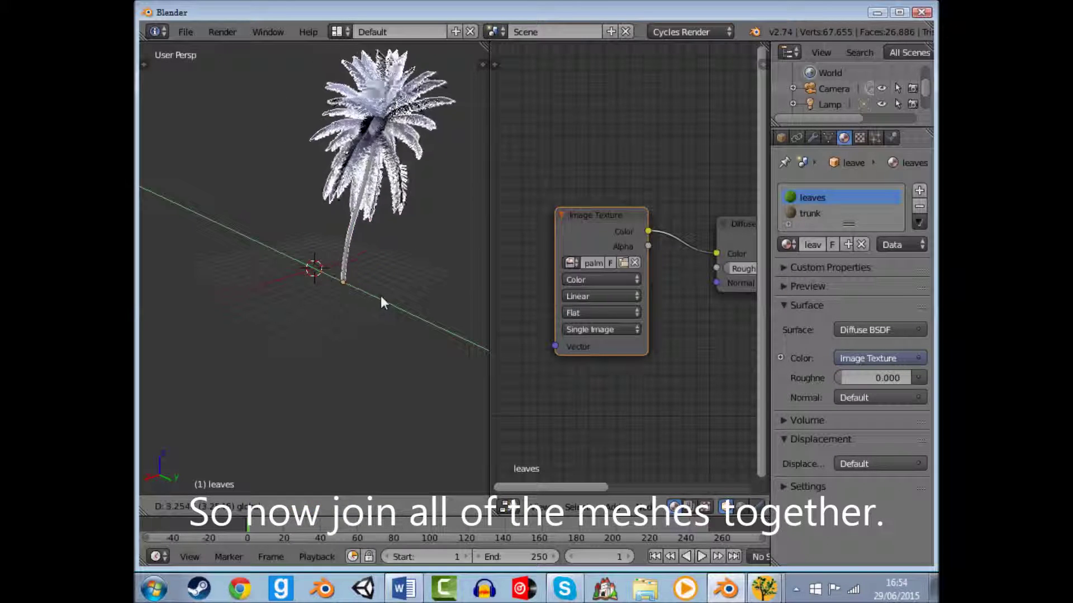
pyautogui.rightClick(364, 286)
pyautogui.hotkey('shift', 'z')
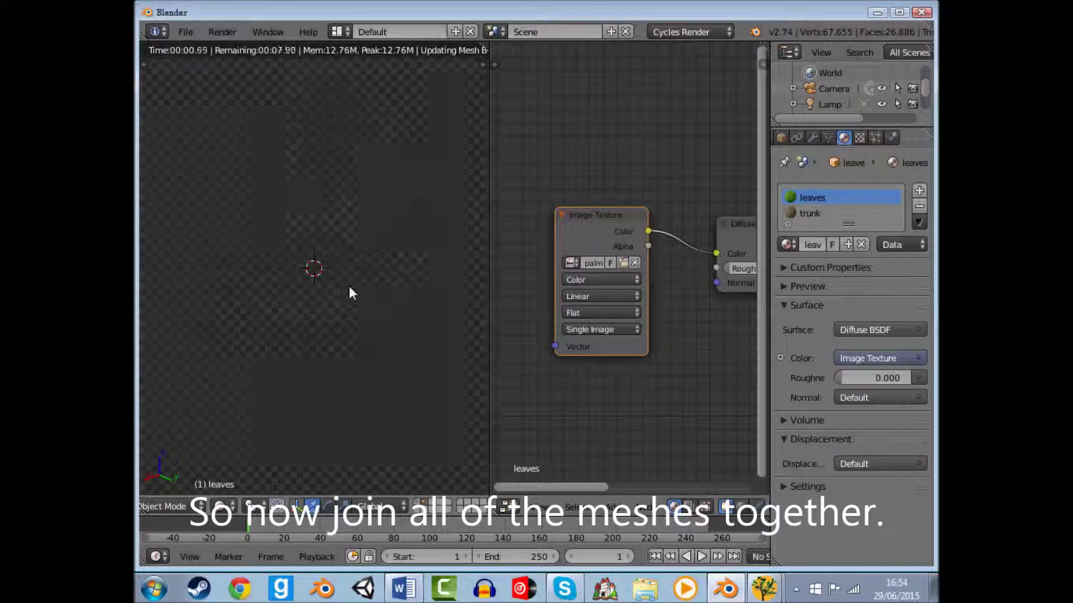
pyautogui.hotkey('shift', 'z')
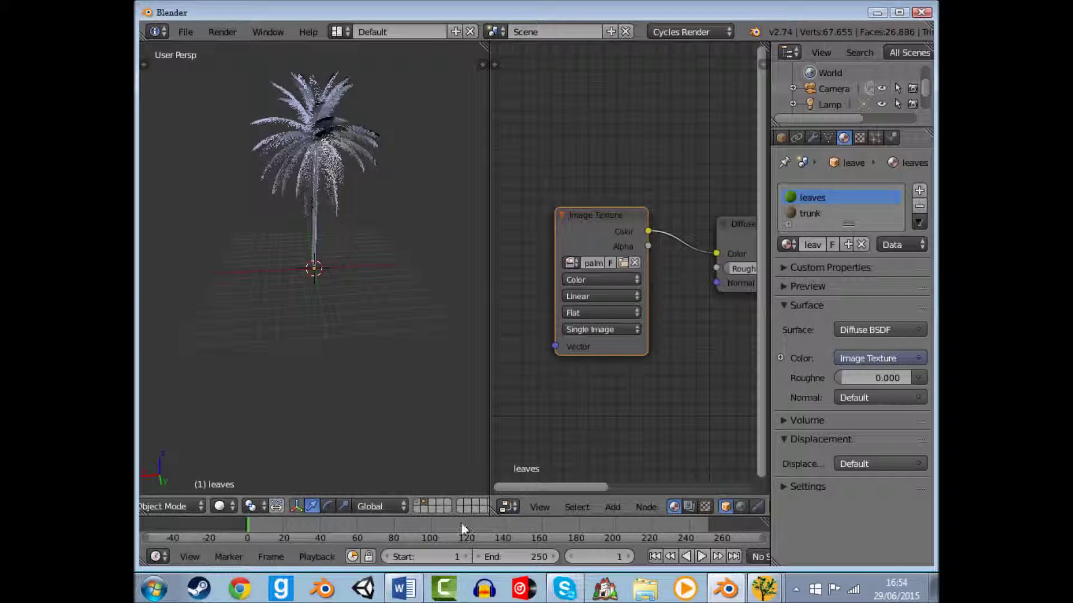
pyautogui.click(418, 504)
pyautogui.moveTo(232, 196); pyautogui.dragTo(209, 181, button='middle')
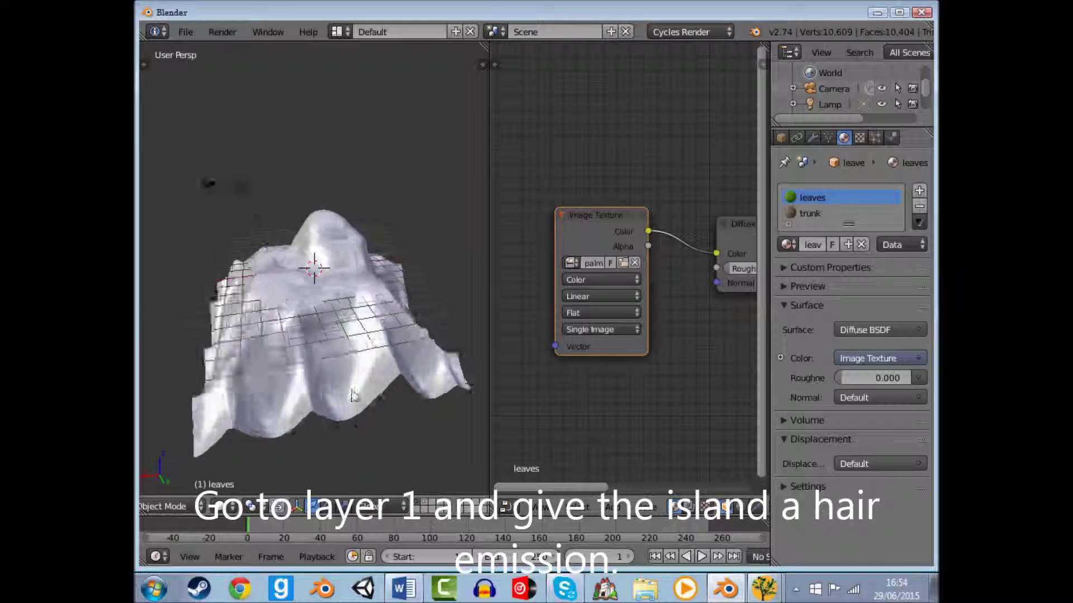
# - Add a Hair particle system to the island with 100 strands
pyautogui.rightClick(349, 385)
pyautogui.scroll(3, 350, 386)
pyautogui.click(871, 139)
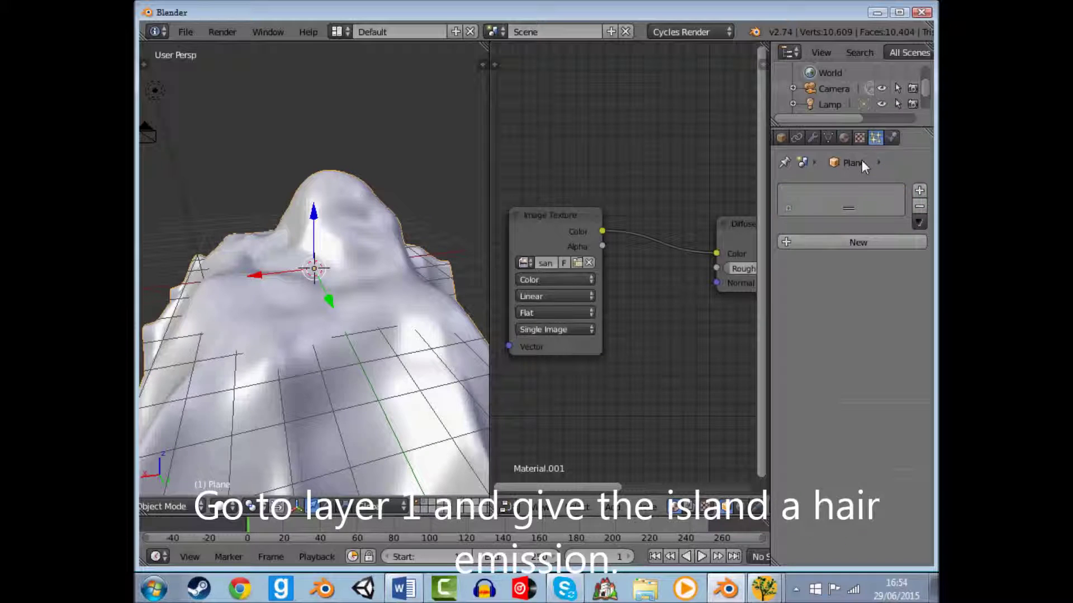
pyautogui.click(826, 238)
pyautogui.click(844, 260)
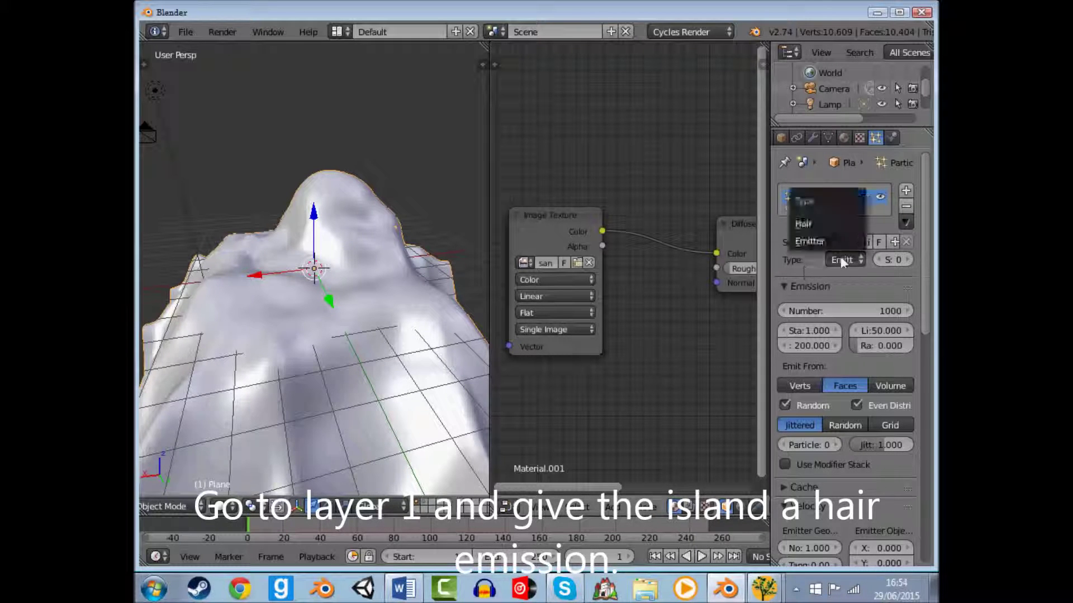
pyautogui.click(837, 225)
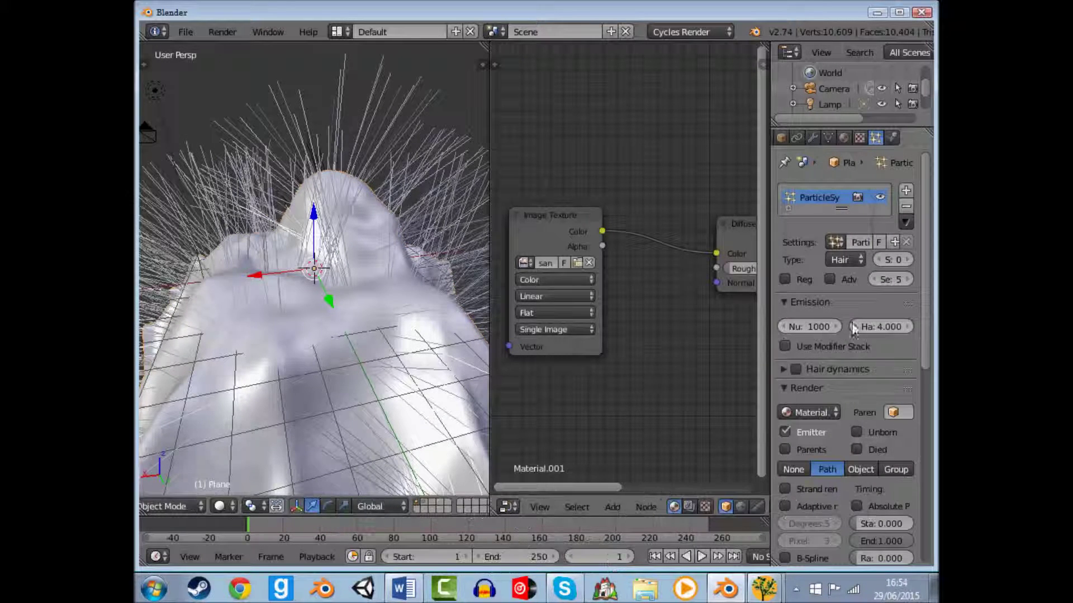
pyautogui.click(805, 326)
pyautogui.write('1000')
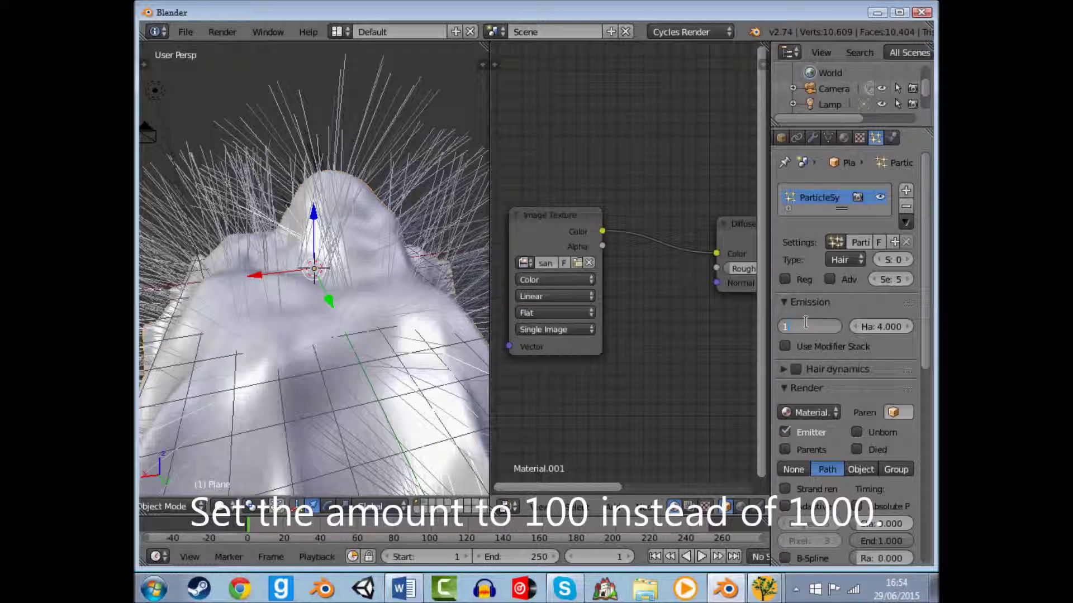
pyautogui.press('Return')
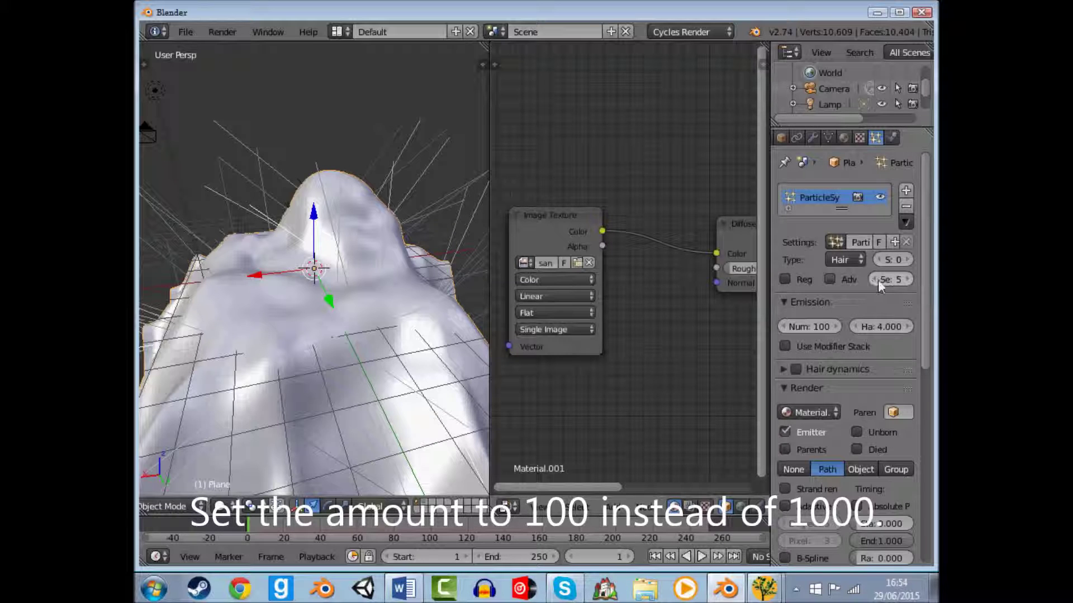
# - Shorten the hair length slightly and set the particle render type to Group
pyautogui.moveTo(771, 279); pyautogui.dragTo(724, 280)
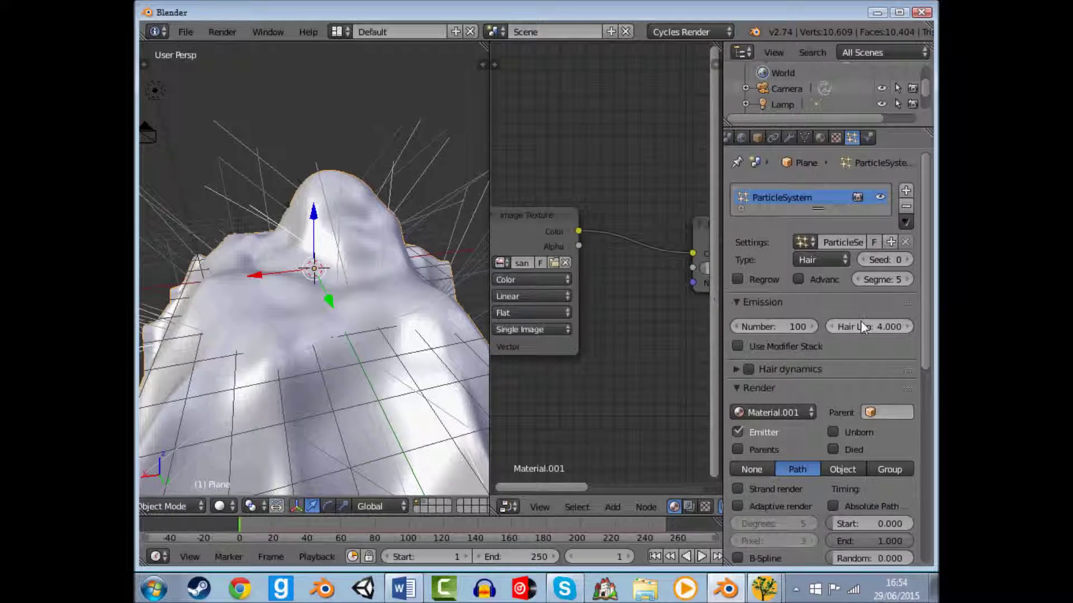
pyautogui.moveTo(861, 322); pyautogui.dragTo(854, 322)
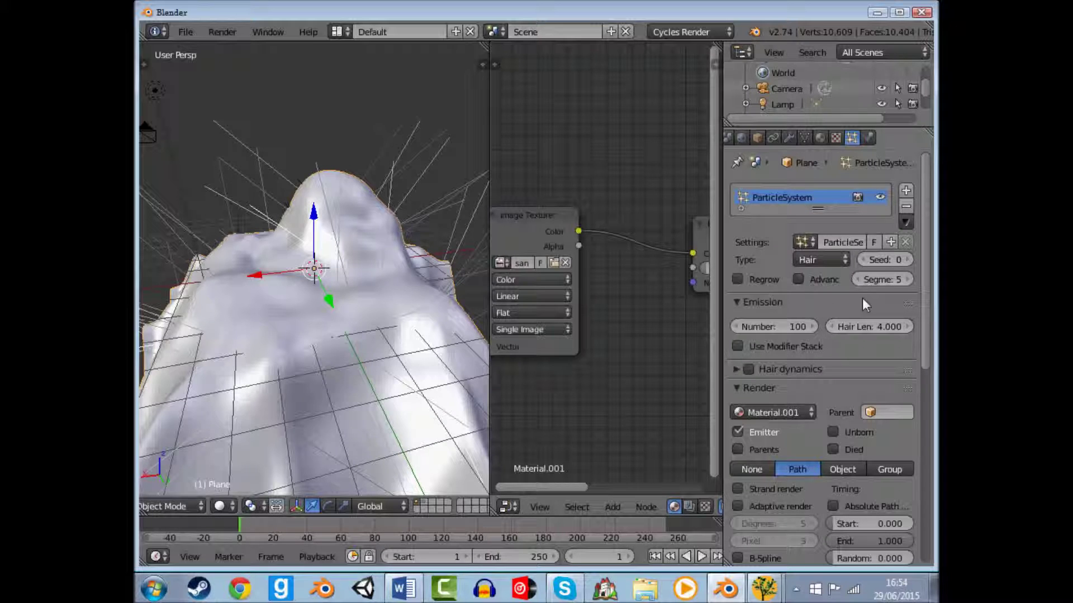
pyautogui.scroll(-5, 843, 309)
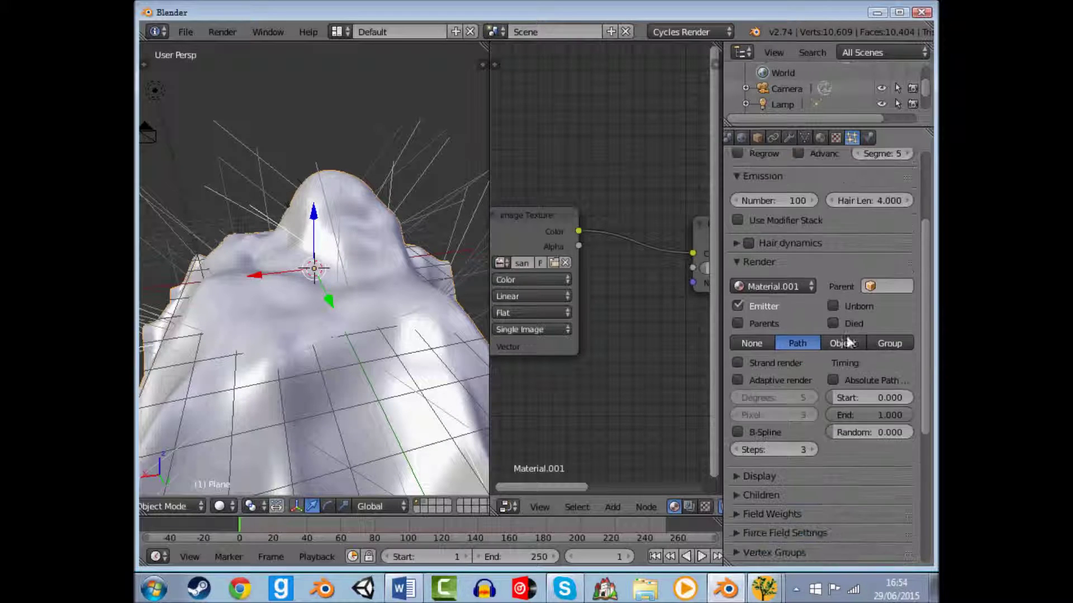
pyautogui.click(884, 344)
pyautogui.click(886, 363)
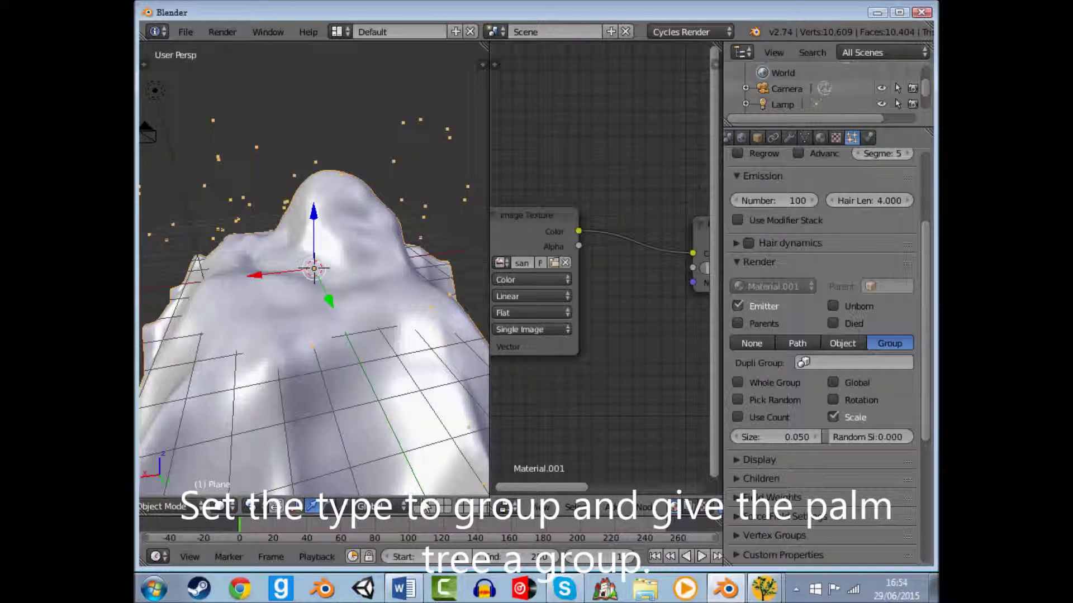
# - Add the palm tree to a new group, then reselect the island on layer 1
pyautogui.rightClick(321, 185)
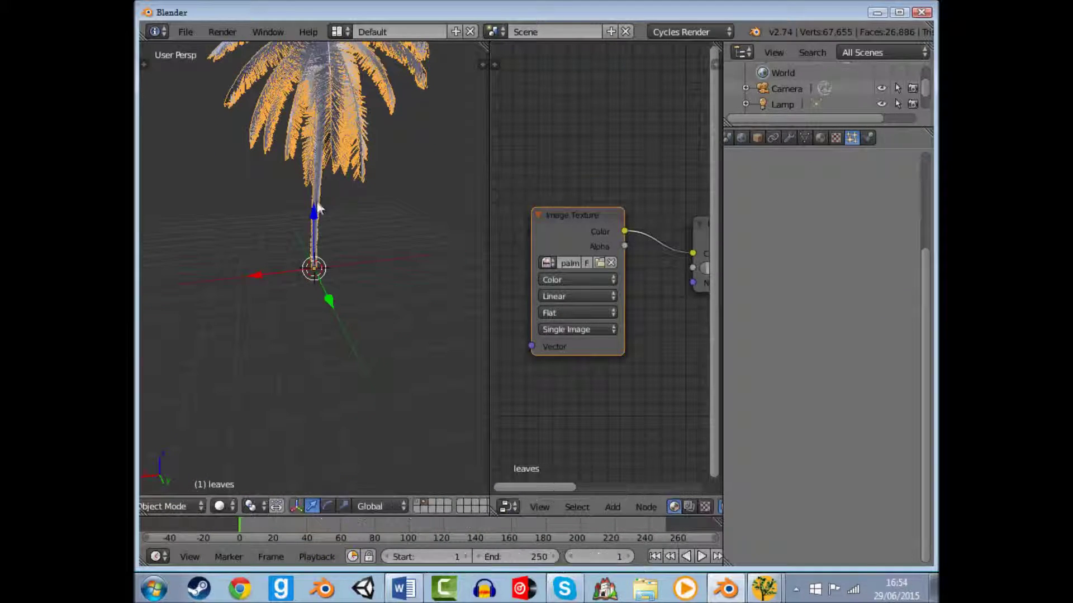
pyautogui.press('space')
pyautogui.write('Shade Smooth')
pyautogui.write('gro')
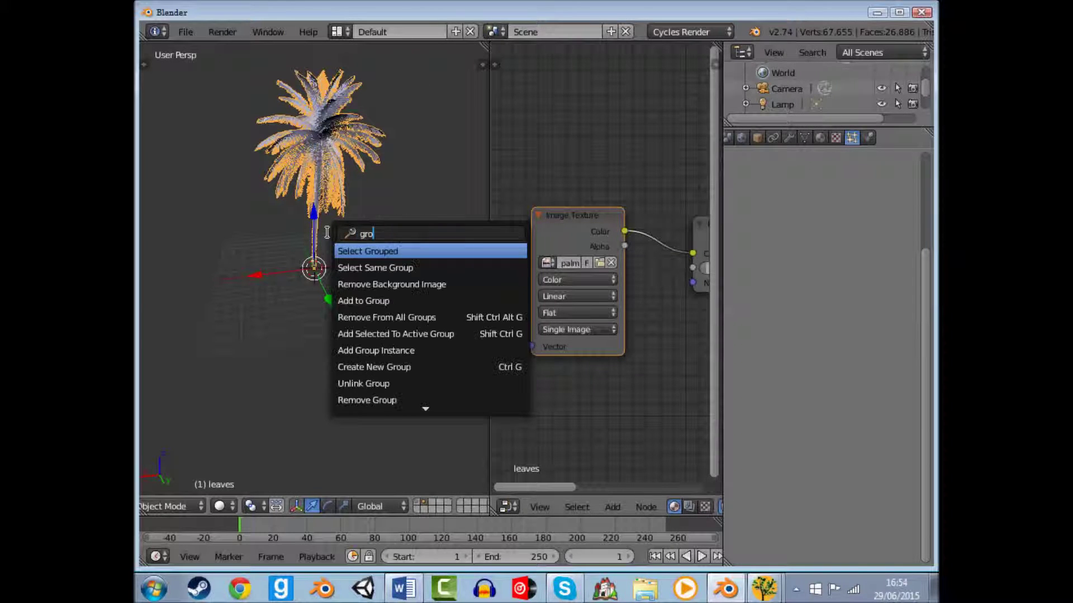
pyautogui.write('p')
pyautogui.press('Down')
pyautogui.press('Down')
pyautogui.press('Return')
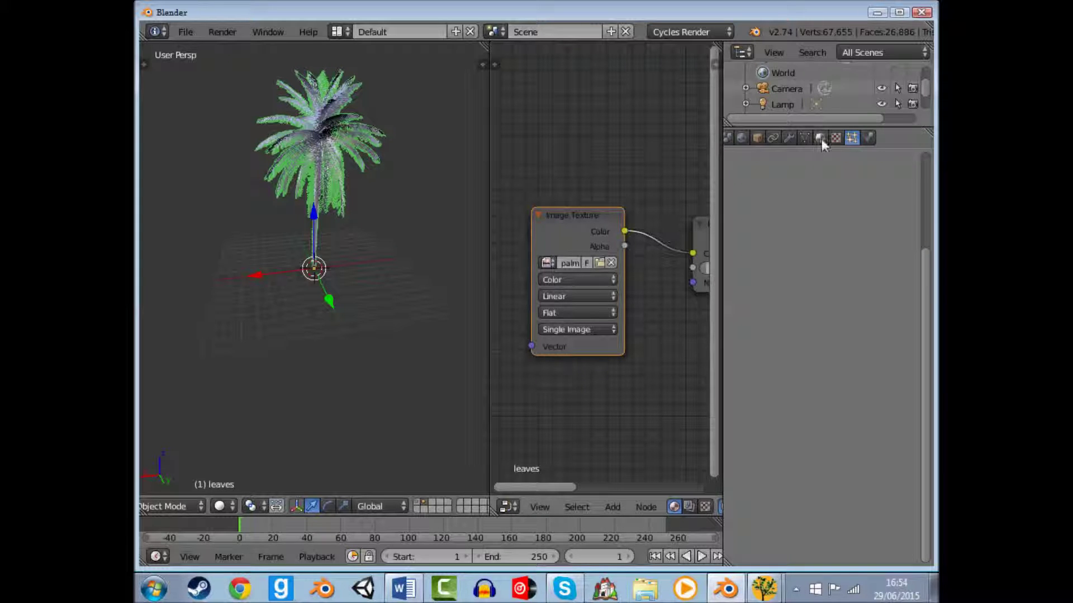
pyautogui.click(418, 503)
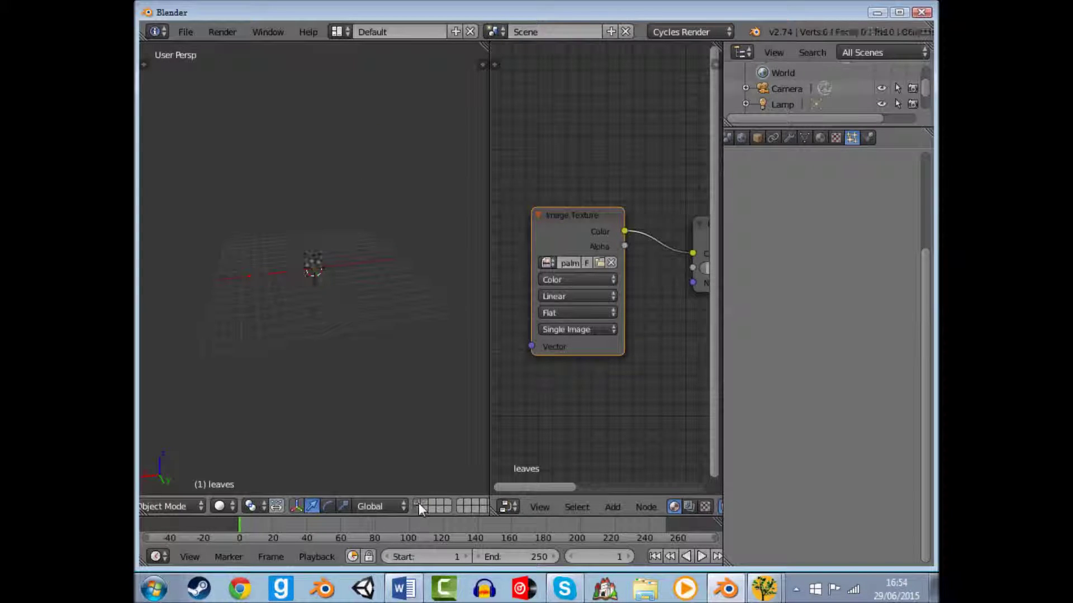
pyautogui.rightClick(361, 315)
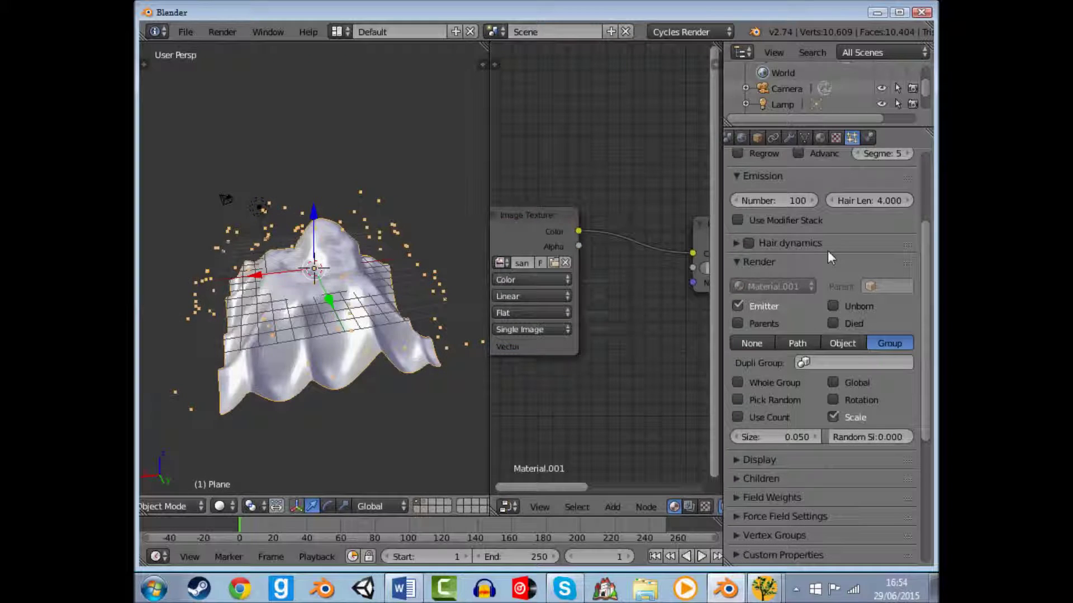
# - Set the particles' Dupli Group to 'Group' so palm trees scatter over the island
pyautogui.click(853, 362)
pyautogui.click(819, 387)
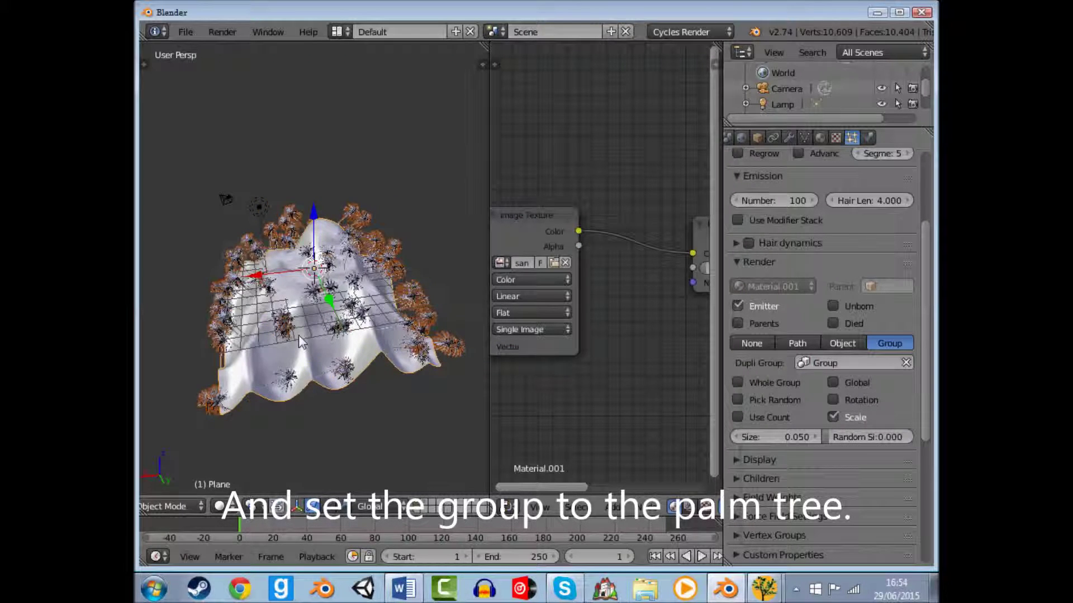
pyautogui.moveTo(249, 327)
pyautogui.mouseDown(button='middle')
pyautogui.moveTo(321, 323)
pyautogui.moveTo(410, 409)
pyautogui.mouseUp(button='middle')
# - Select the source palm's leaves on layer 2, return to layer 1, and view through the camera
pyautogui.press('a')
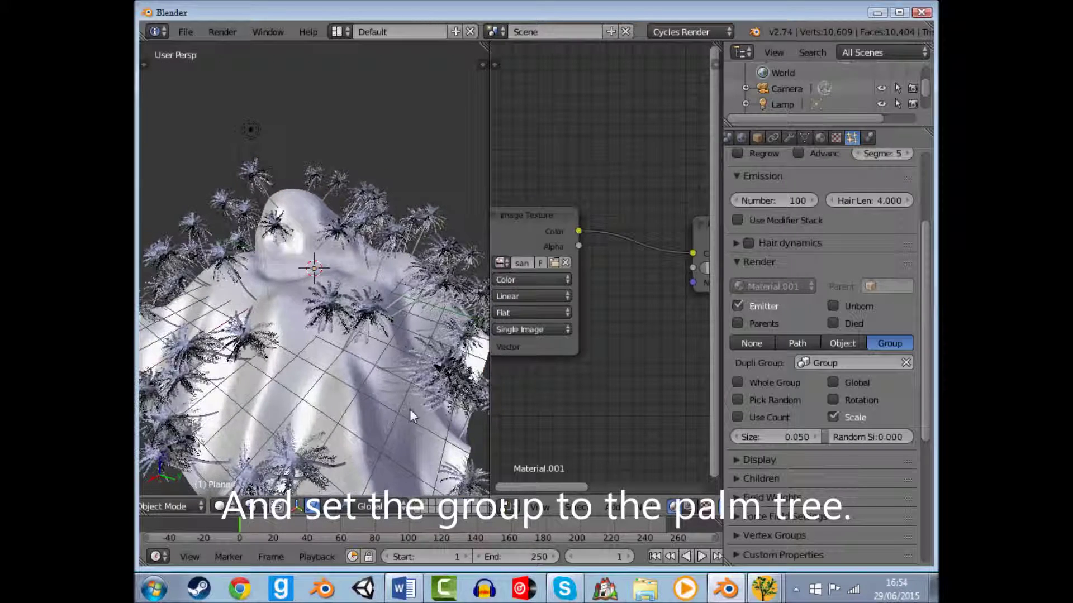
pyautogui.press('2')
pyautogui.scroll(-4, 335, 241)
pyautogui.rightClick(381, 227)
pyautogui.scroll(-2, 381, 227)
pyautogui.scroll(-1, 370, 225)
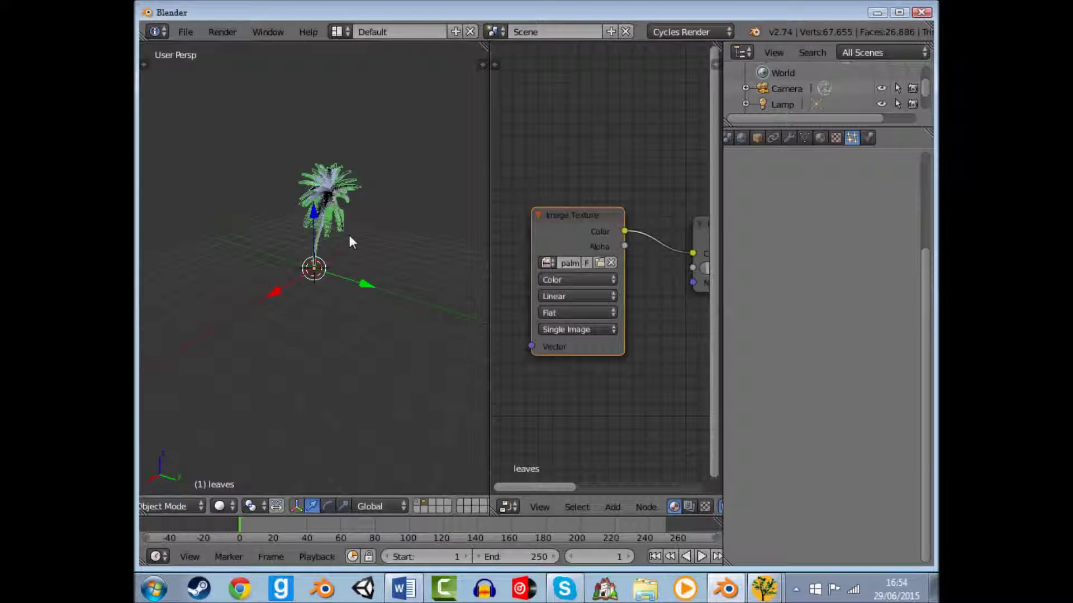
pyautogui.click(416, 508)
pyautogui.moveTo(371, 407); pyautogui.dragTo(352, 416, button='middle')
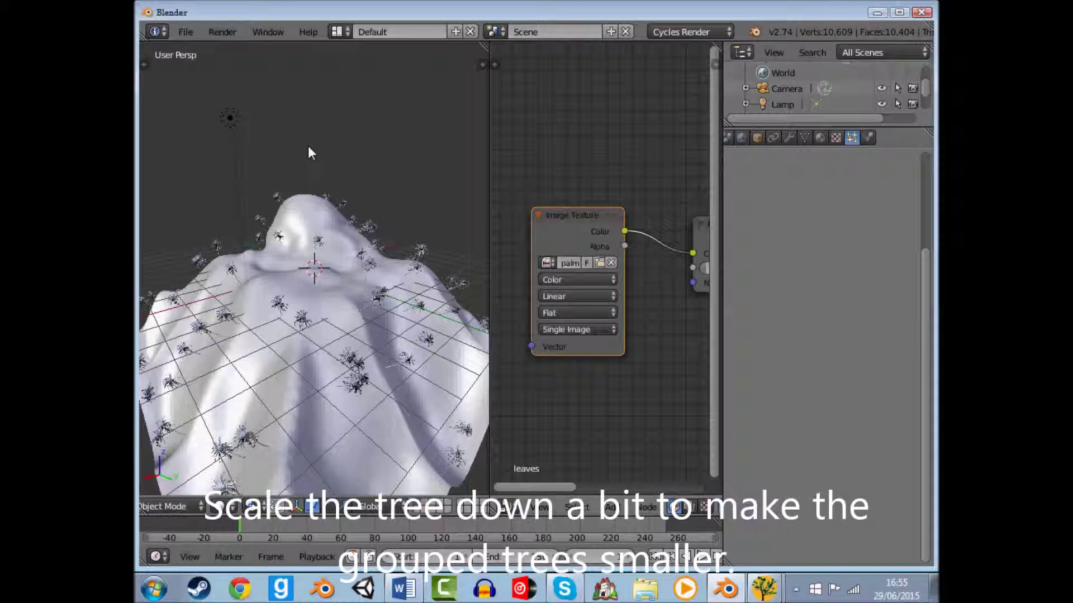
pyautogui.press('KP_0')
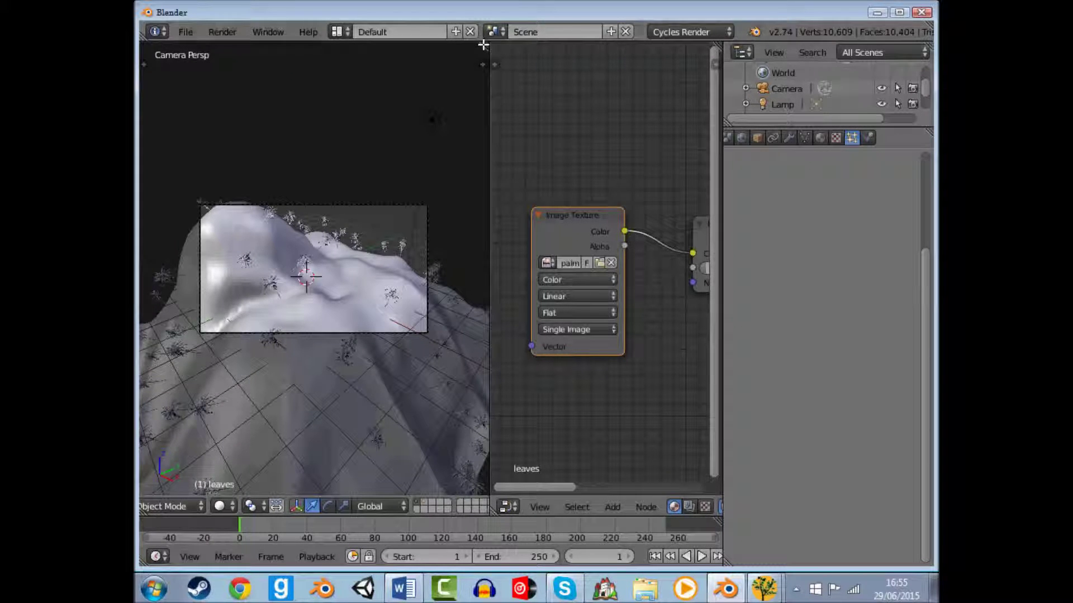
# - Merge away the node editor, render a first test image, and restore the 3D View
pyautogui.moveTo(483, 45); pyautogui.dragTo(670, 95)
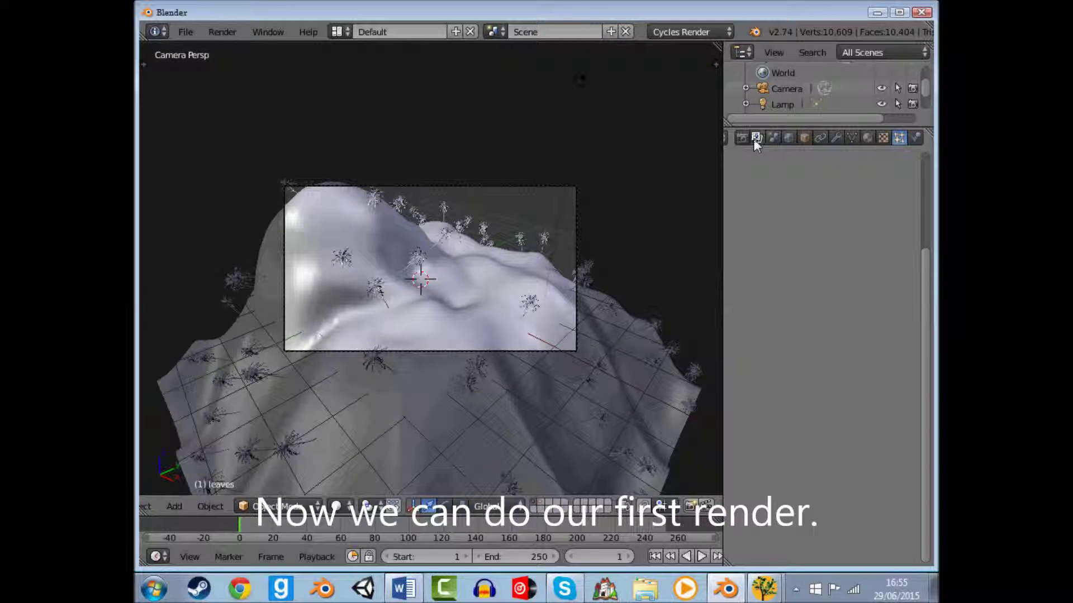
pyautogui.click(743, 138)
pyautogui.click(760, 210)
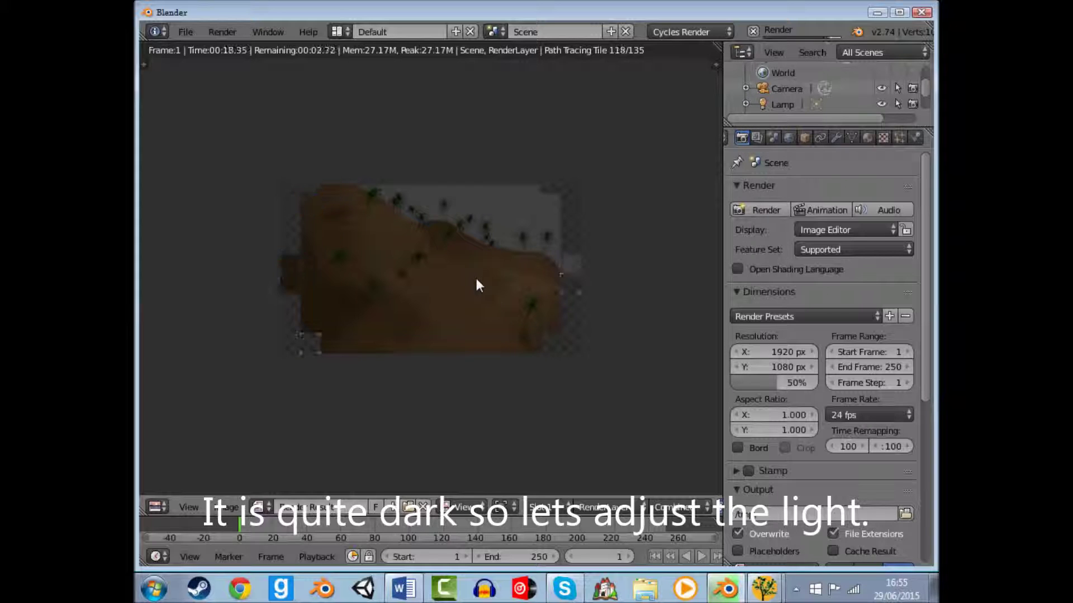
pyautogui.click(156, 507)
pyautogui.click(160, 484)
pyautogui.moveTo(381, 269); pyautogui.dragTo(375, 303, button='middle')
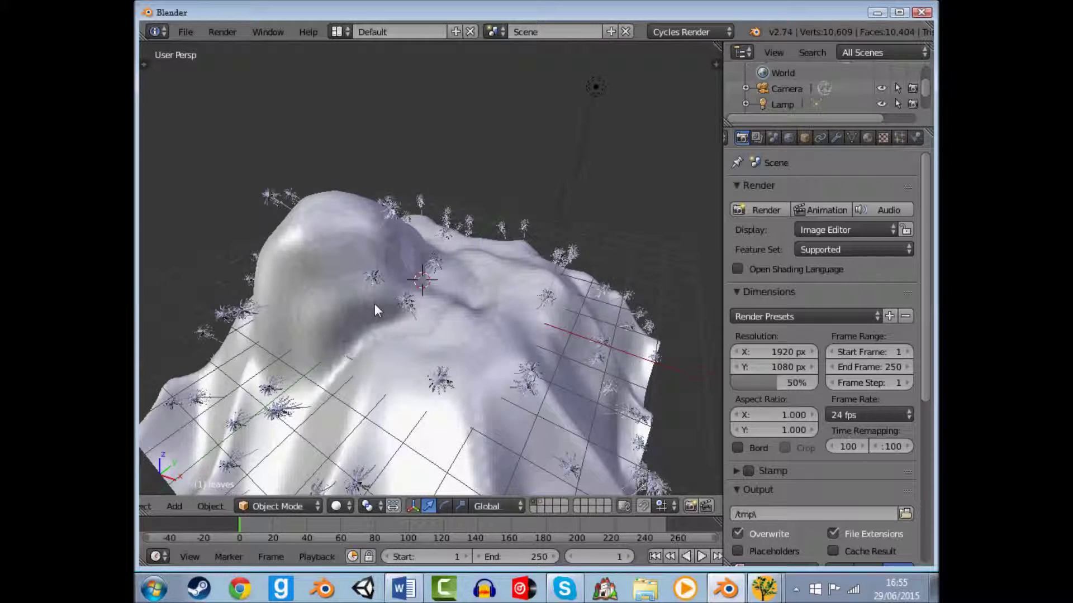
# - Select the terrain, enter Sculpt Mode and sculpt the side of the hill
pyautogui.rightClick(377, 330)
pyautogui.click(290, 508)
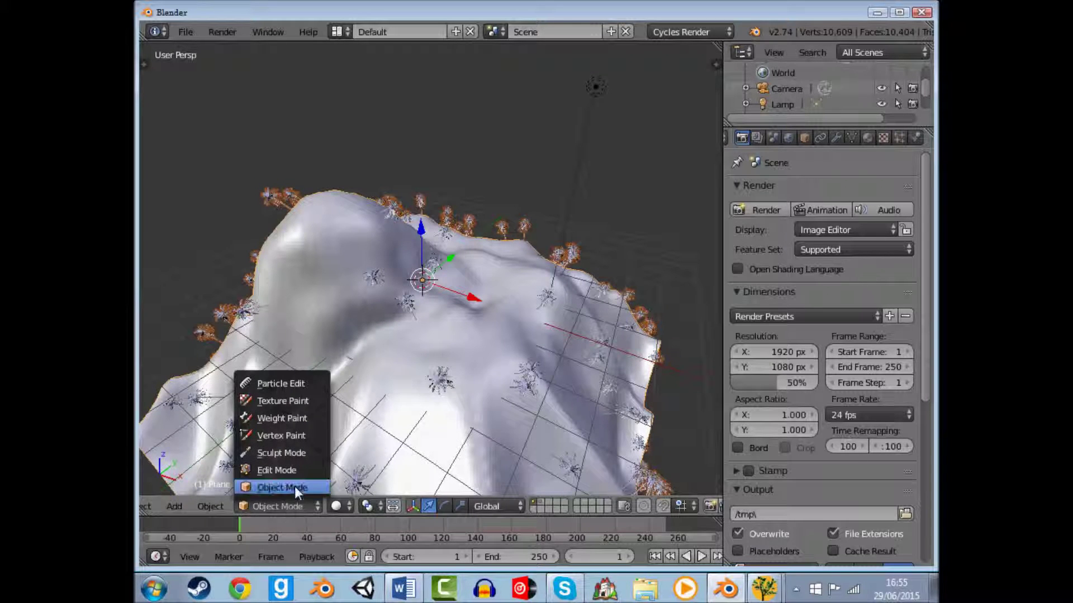
pyautogui.click(281, 453)
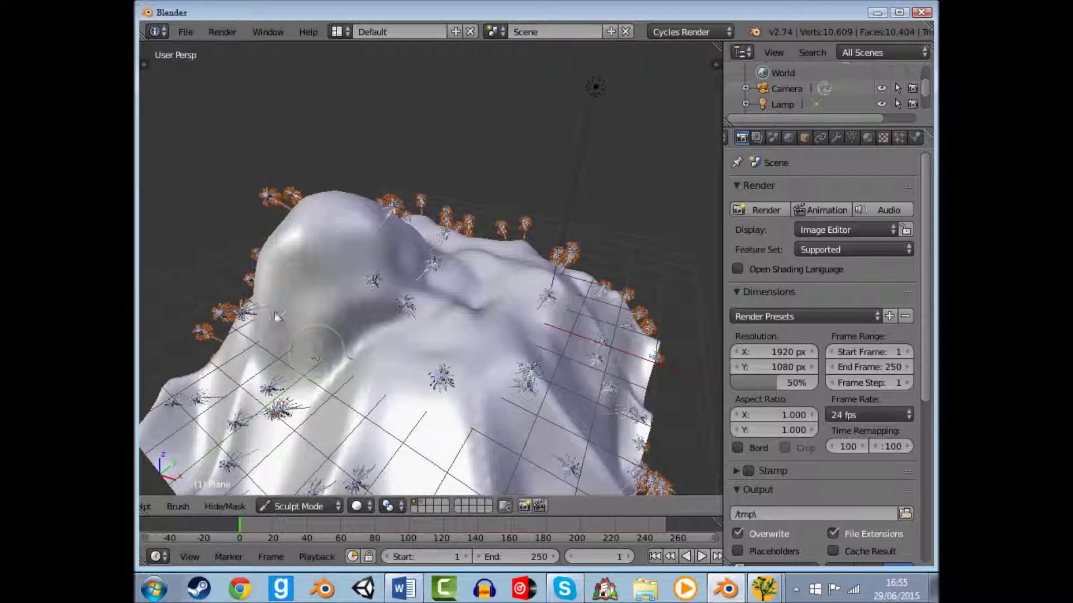
pyautogui.moveTo(329, 343); pyautogui.dragTo(371, 300, button='middle')
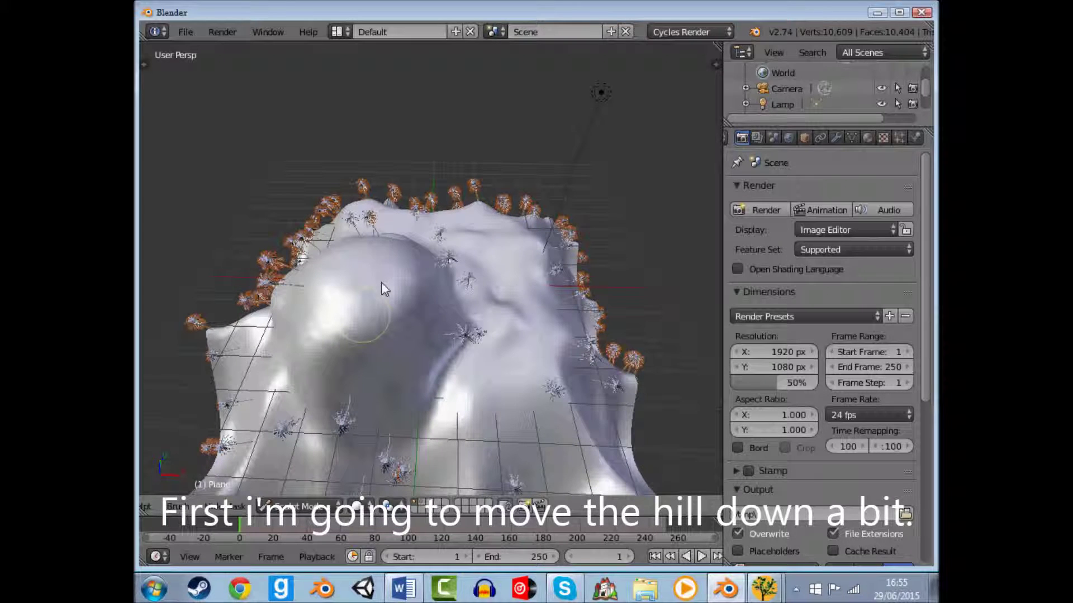
pyautogui.moveTo(382, 287); pyautogui.dragTo(382, 294)
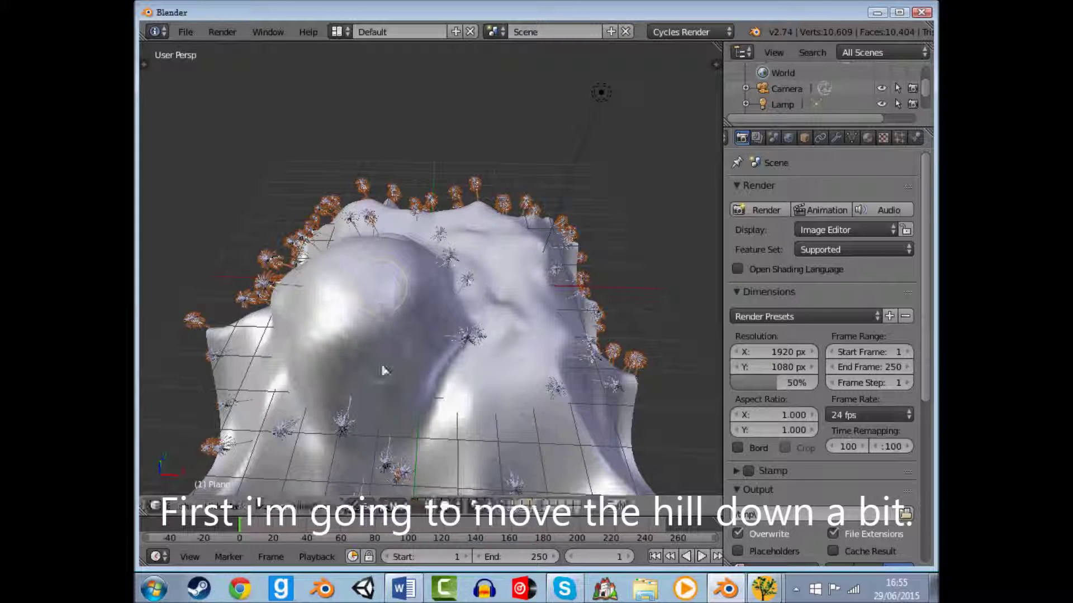
# - Lower the view angle and sculpt a hollow into the hill
pyautogui.click(361, 505)
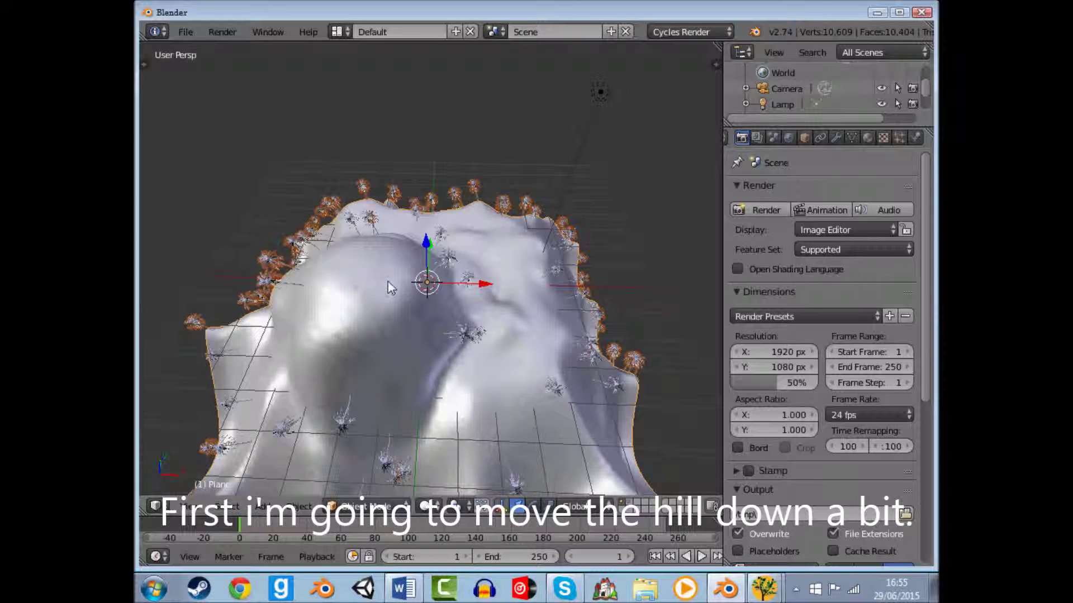
pyautogui.press('KP_8')
pyautogui.press('KP_8')
pyautogui.click(344, 505)
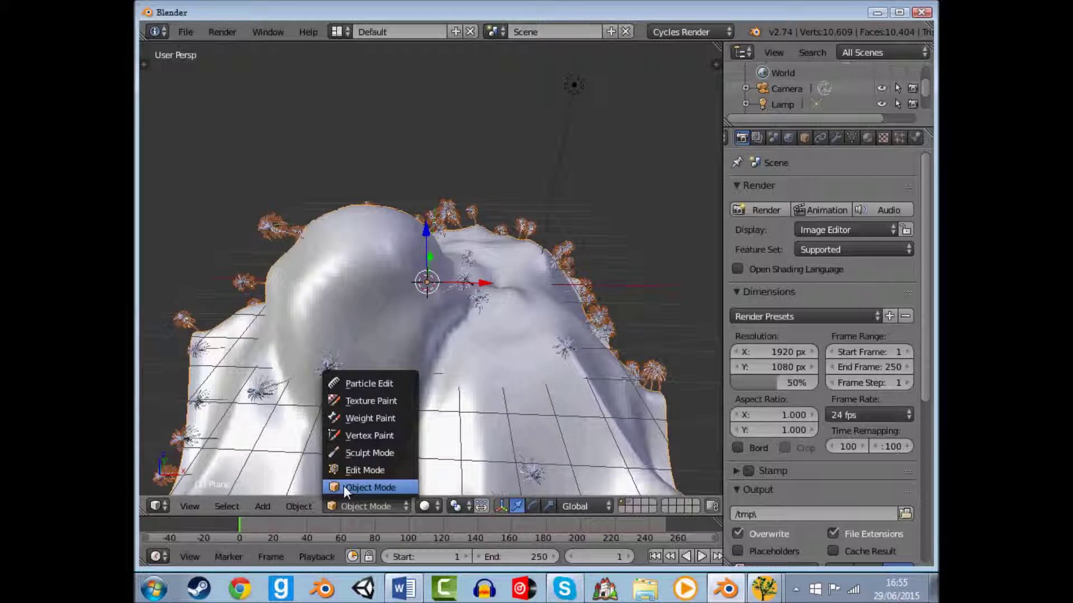
pyautogui.click(354, 450)
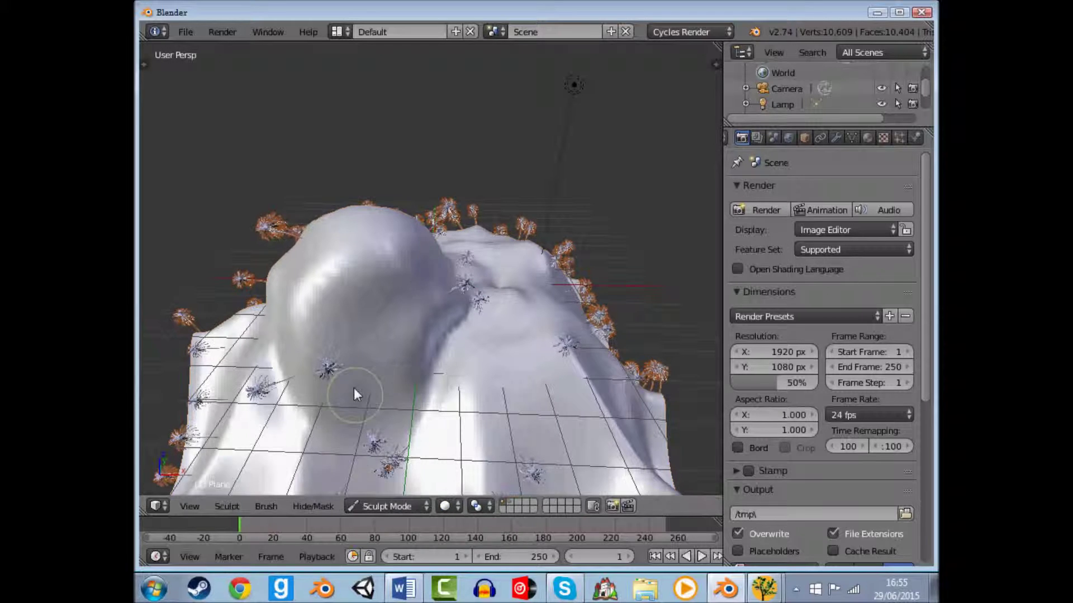
pyautogui.moveTo(385, 294); pyautogui.dragTo(340, 358)
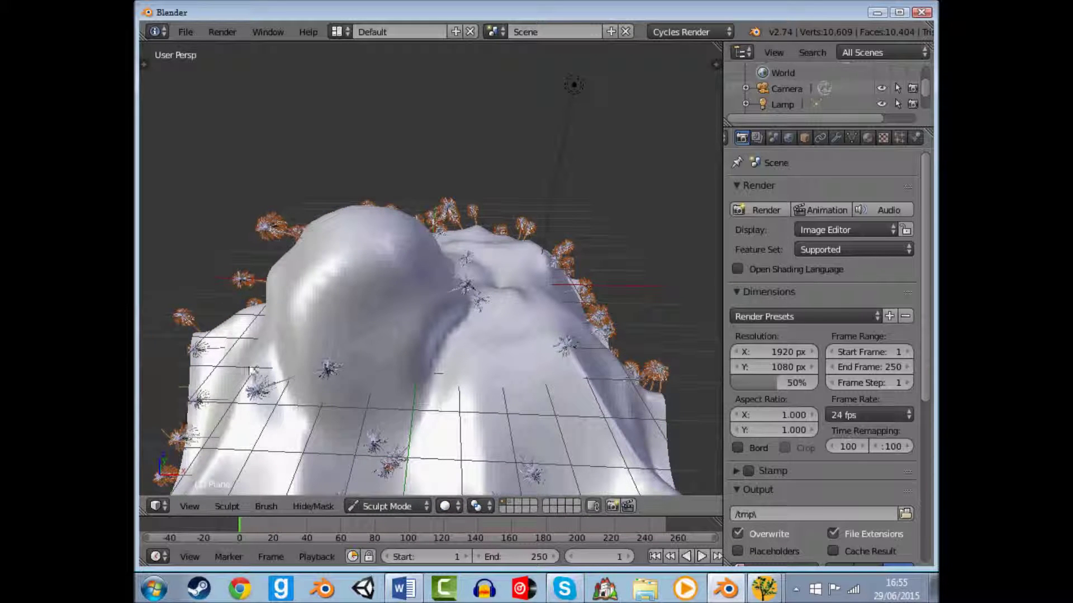
# - Switch the sculpt brush to Clay set to Subtract
pyautogui.press('t')
pyautogui.click(181, 142)
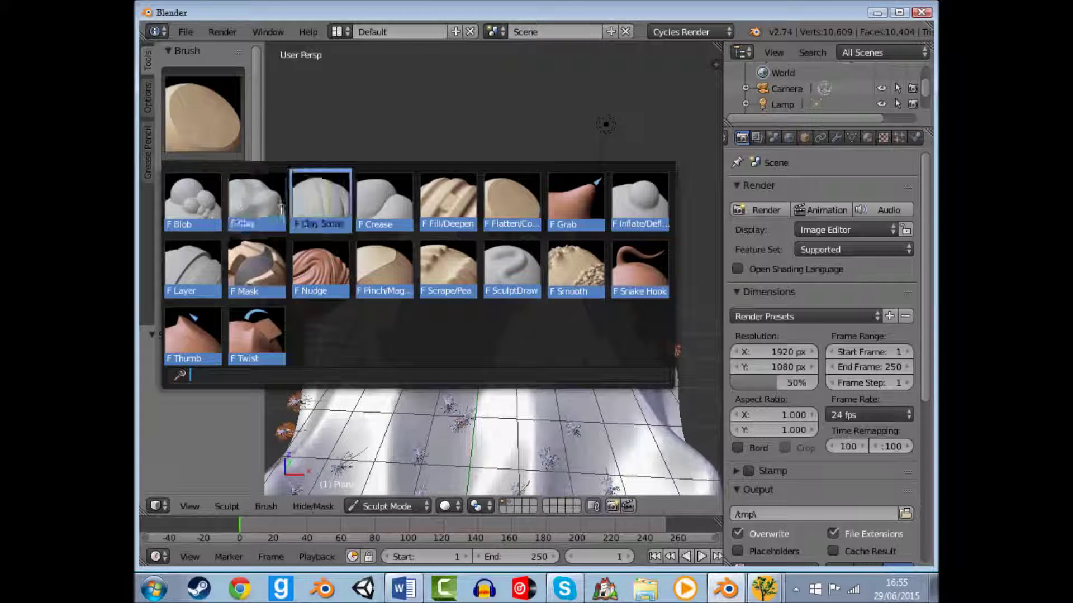
pyautogui.click(263, 195)
pyautogui.scroll(-3, 210, 241)
pyautogui.scroll(2, 211, 240)
pyautogui.scroll(-3, 206, 224)
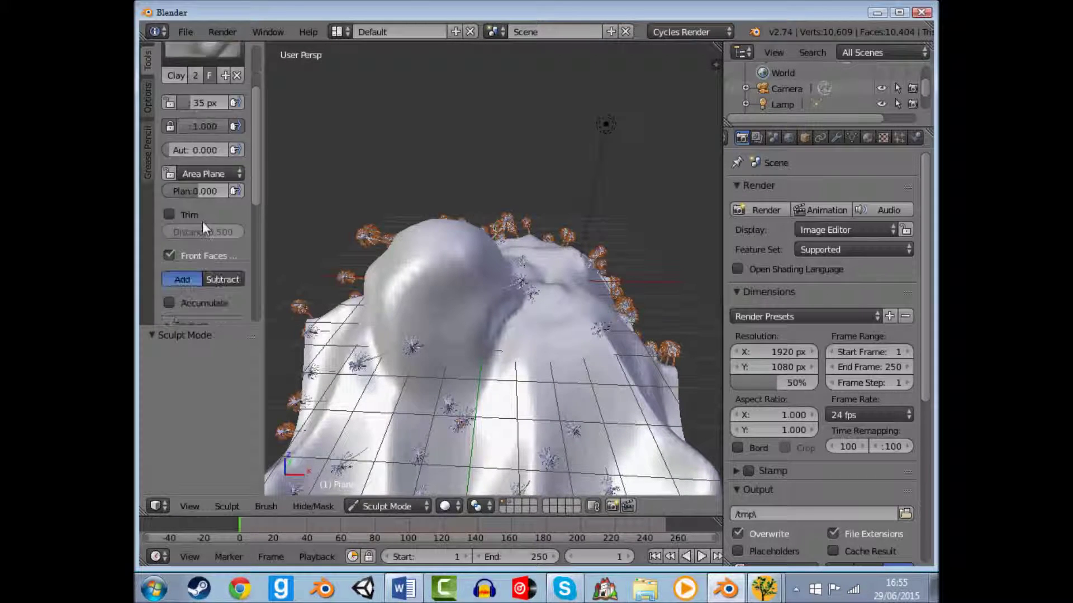
pyautogui.click(216, 280)
# - With an enlarged brush, flatten and broaden the central dome, then return to Object Mode
pyautogui.moveTo(434, 294); pyautogui.dragTo(433, 336, button='middle')
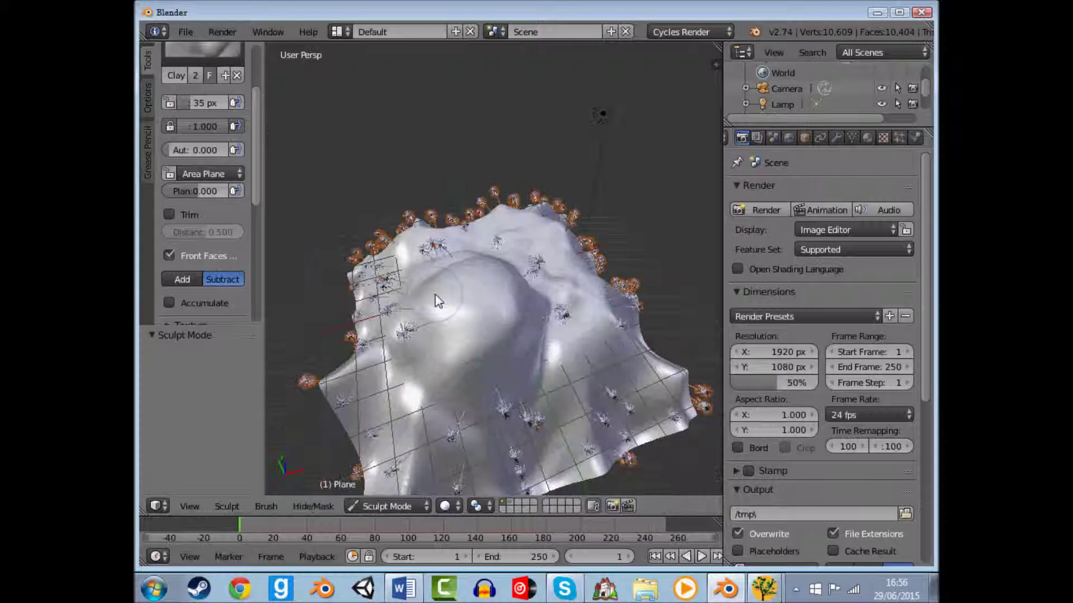
pyautogui.moveTo(434, 335)
pyautogui.mouseDown()
pyautogui.moveTo(482, 350)
pyautogui.moveTo(455, 380)
pyautogui.moveTo(491, 363)
pyautogui.moveTo(515, 309)
pyautogui.moveTo(490, 267)
pyautogui.moveTo(457, 325)
pyautogui.moveTo(455, 298)
pyautogui.moveTo(454, 335)
pyautogui.mouseUp()
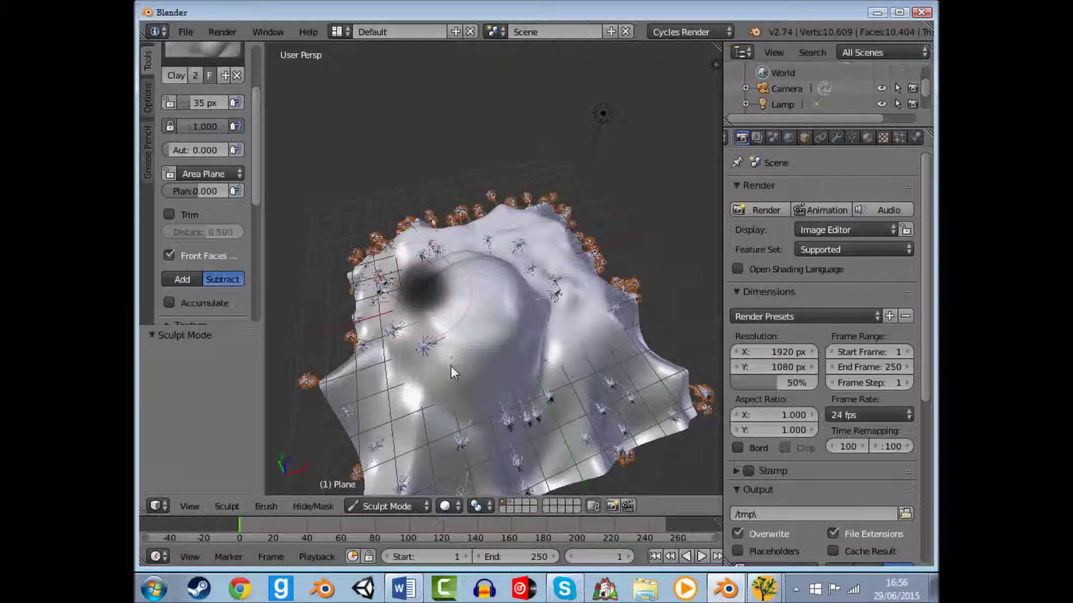
pyautogui.hotkey('ctrl', 'z')
pyautogui.press('f')
pyautogui.click(439, 335)
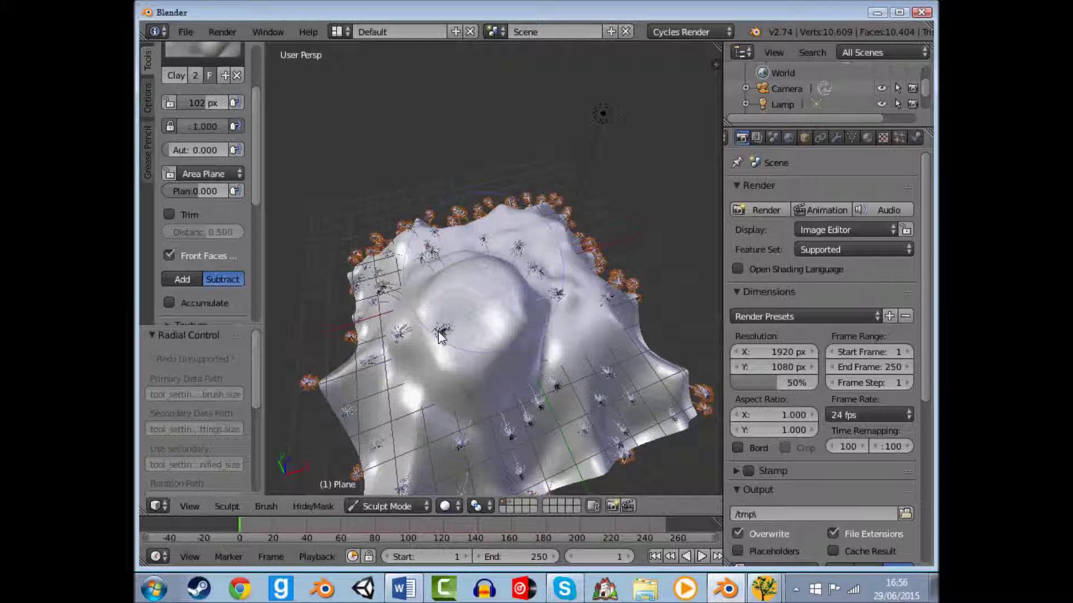
pyautogui.moveTo(443, 350)
pyautogui.mouseDown()
pyautogui.moveTo(498, 293)
pyautogui.moveTo(454, 281)
pyautogui.moveTo(382, 342)
pyautogui.moveTo(469, 352)
pyautogui.moveTo(529, 330)
pyautogui.moveTo(522, 291)
pyautogui.moveTo(458, 265)
pyautogui.mouseUp()
pyautogui.moveTo(514, 274)
pyautogui.mouseDown(button='middle')
pyautogui.moveTo(608, 241)
pyautogui.moveTo(492, 312)
pyautogui.mouseUp(button='middle')
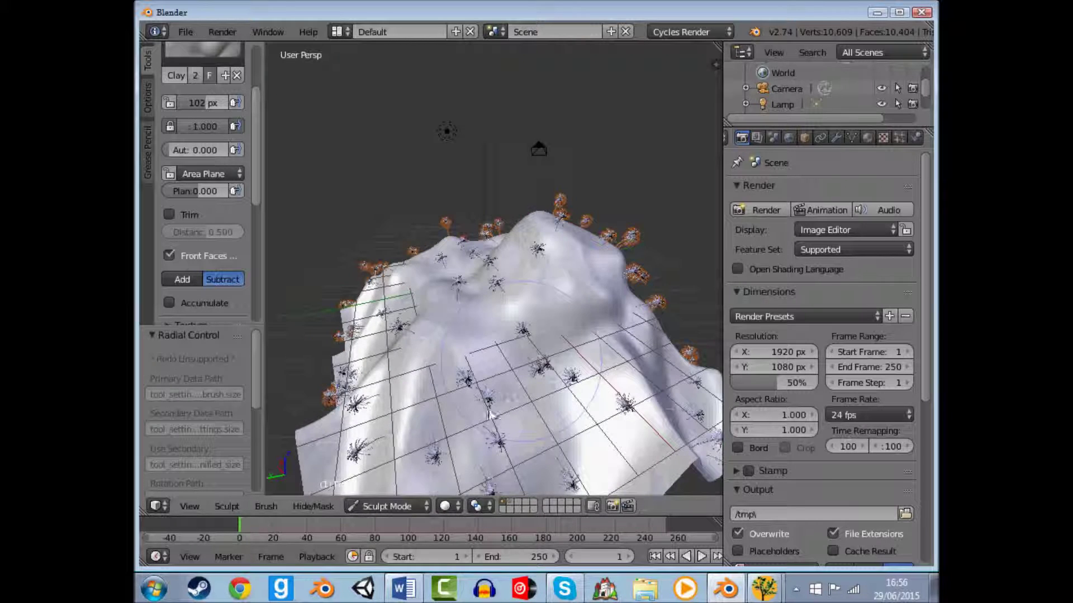
pyautogui.click(367, 505)
pyautogui.click(386, 487)
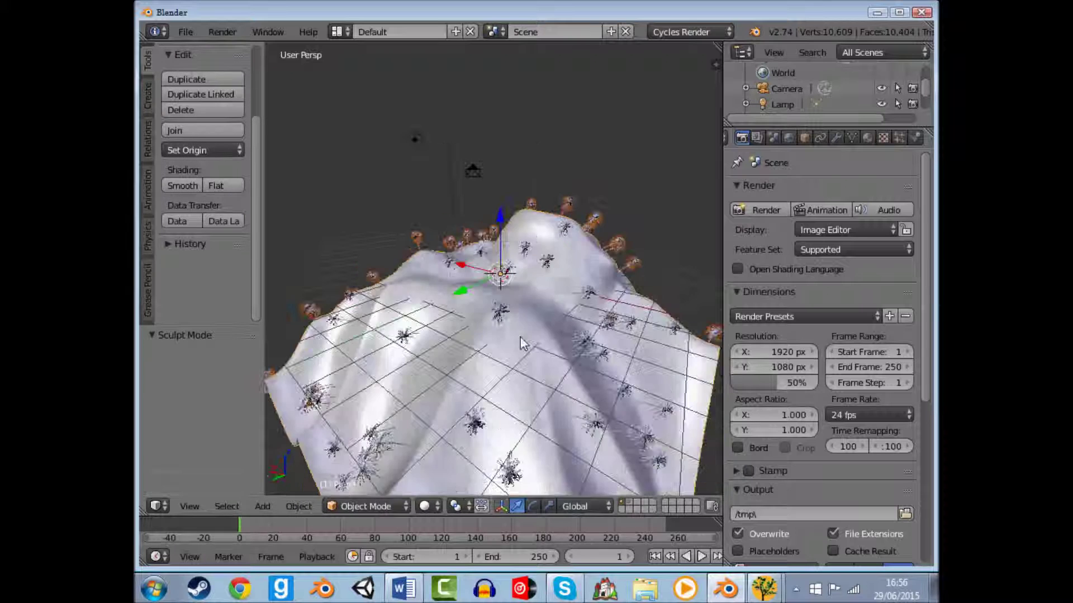
# - Add a plane and scale it up about 41.6 times
pyautogui.hotkey('shift', 'z')
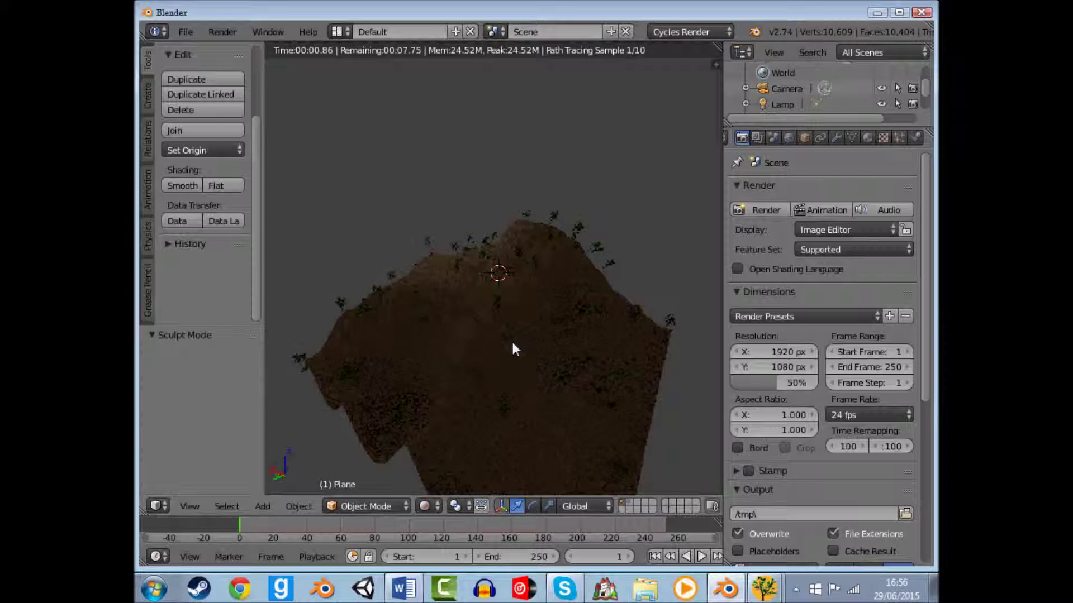
pyautogui.hotkey('shift', 'z')
pyautogui.moveTo(481, 336)
pyautogui.mouseDown(button='middle')
pyautogui.moveTo(504, 291)
pyautogui.moveTo(376, 354)
pyautogui.moveTo(385, 331)
pyautogui.mouseUp(button='middle')
pyautogui.hotkey('shift', 'a')
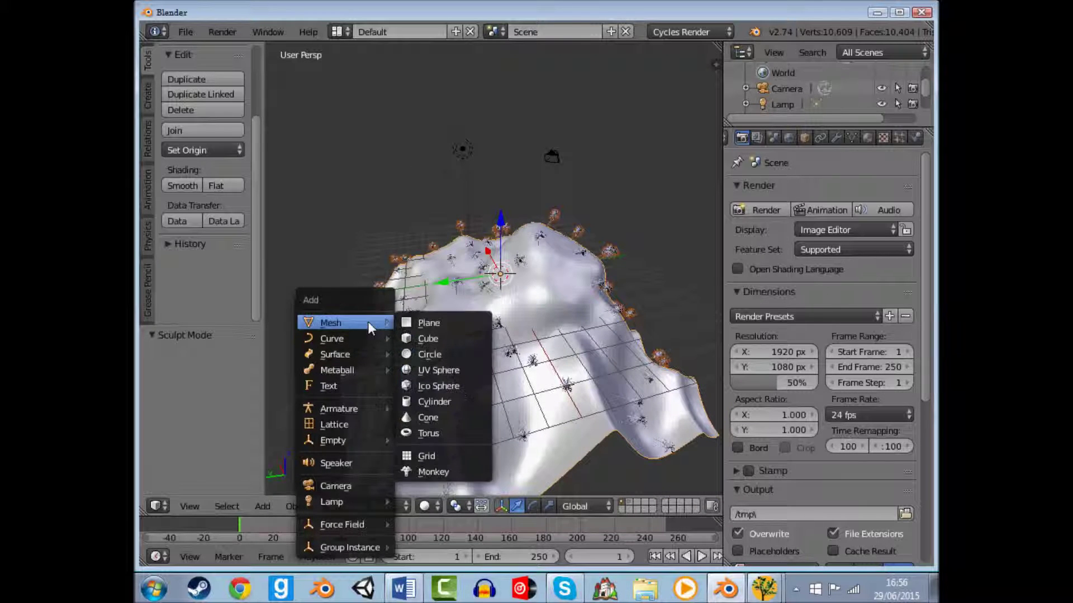
pyautogui.click(429, 323)
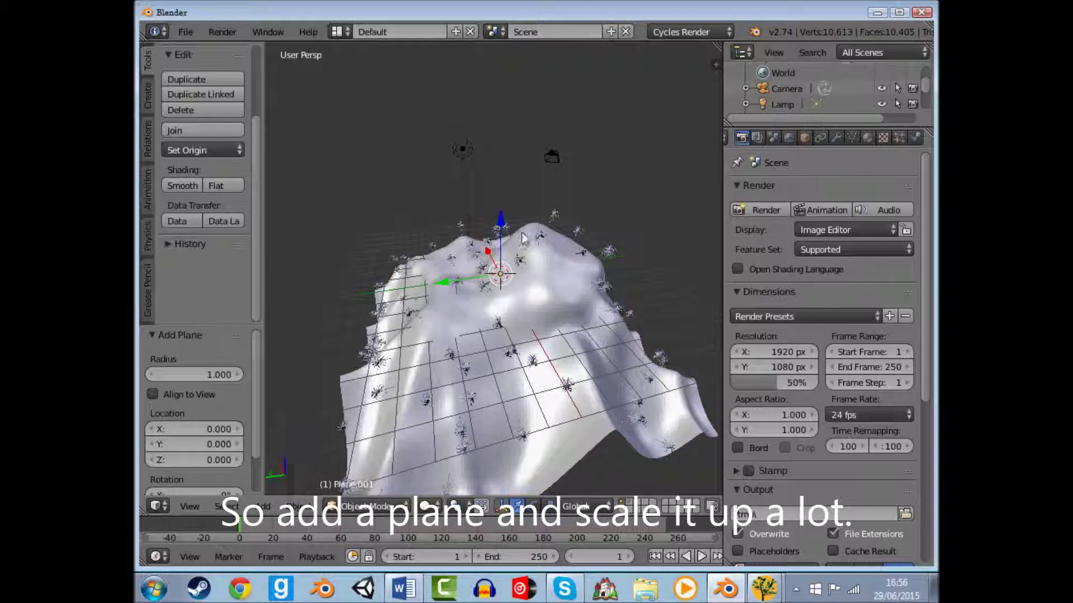
pyautogui.press('s')
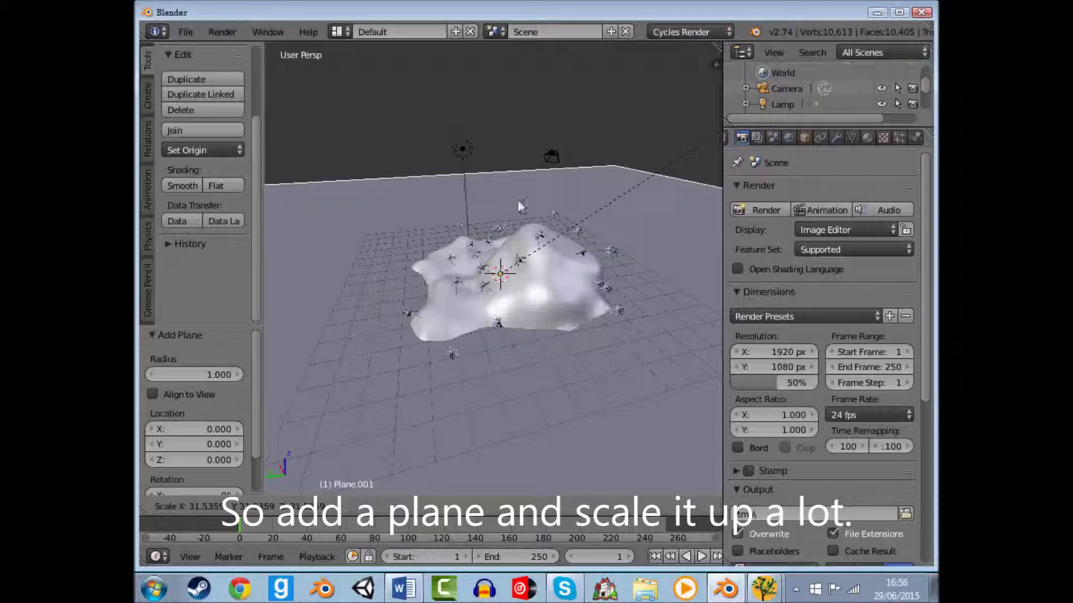
pyautogui.click(550, 162)
# - Move the plane slightly down beneath the island and show its material settings
pyautogui.moveTo(502, 228); pyautogui.dragTo(503, 235)
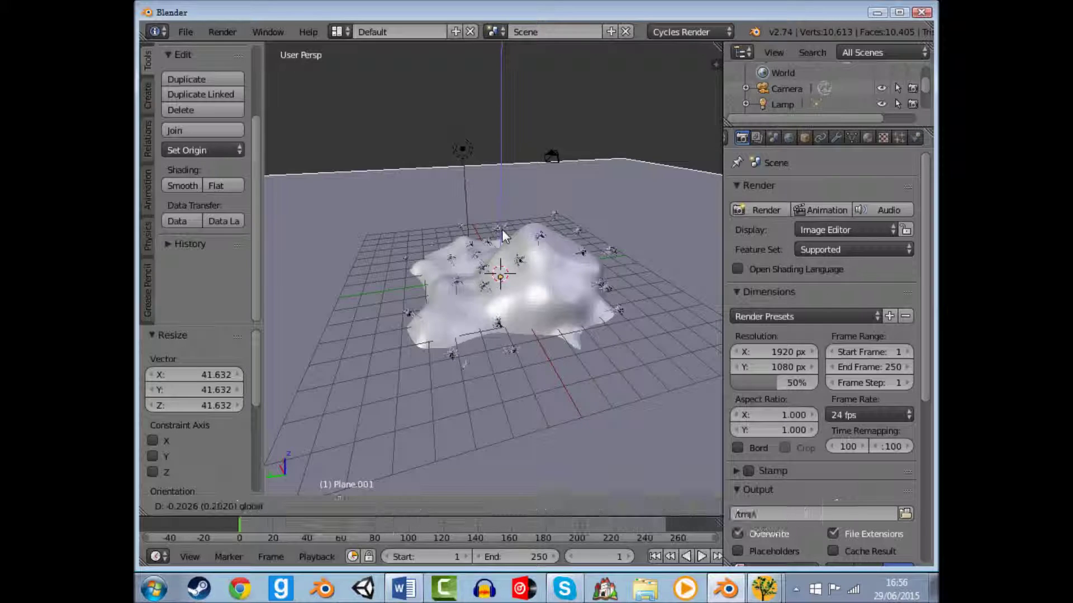
pyautogui.moveTo(503, 235); pyautogui.dragTo(501, 227)
pyautogui.moveTo(451, 273)
pyautogui.mouseDown(button='middle')
pyautogui.moveTo(566, 300)
pyautogui.moveTo(514, 277)
pyautogui.moveTo(559, 285)
pyautogui.mouseUp(button='middle')
pyautogui.click(867, 138)
# - Create a new material and a new texture for the sea plane
pyautogui.click(801, 242)
pyautogui.click(884, 137)
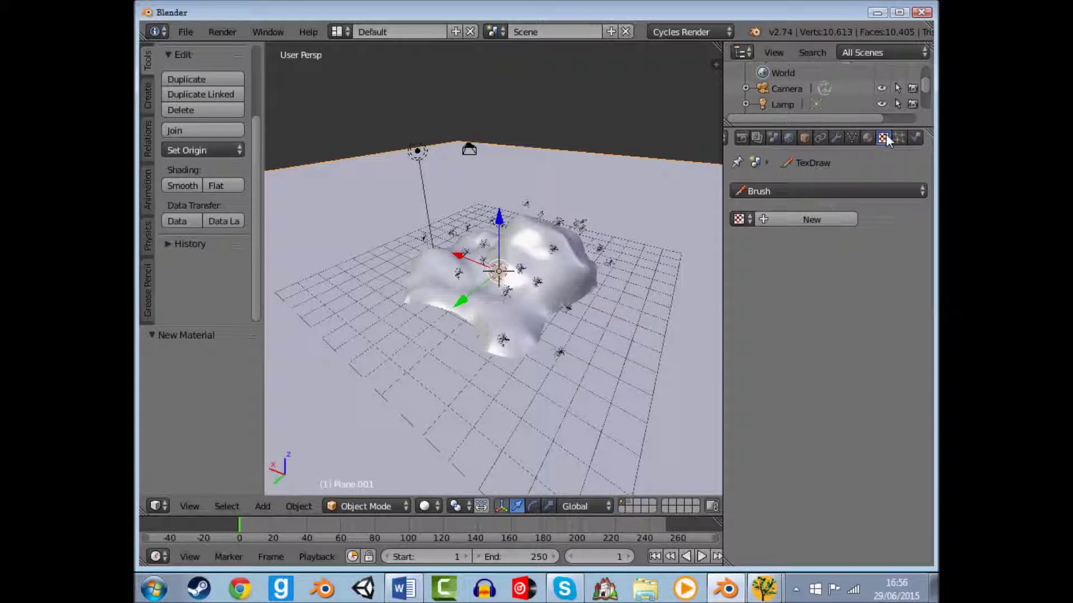
pyautogui.click(826, 226)
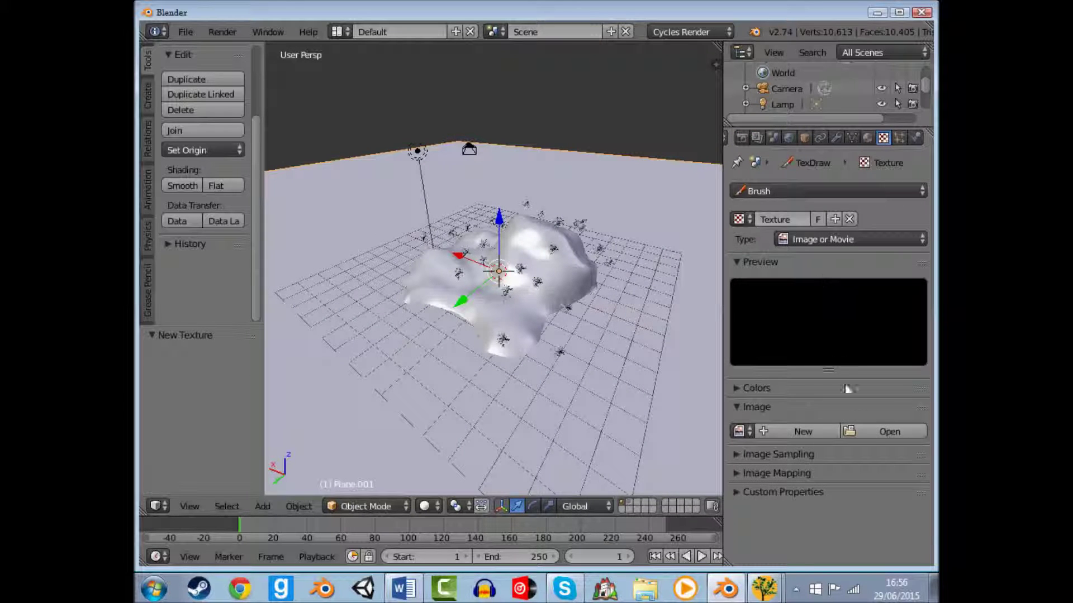
pyautogui.click(867, 137)
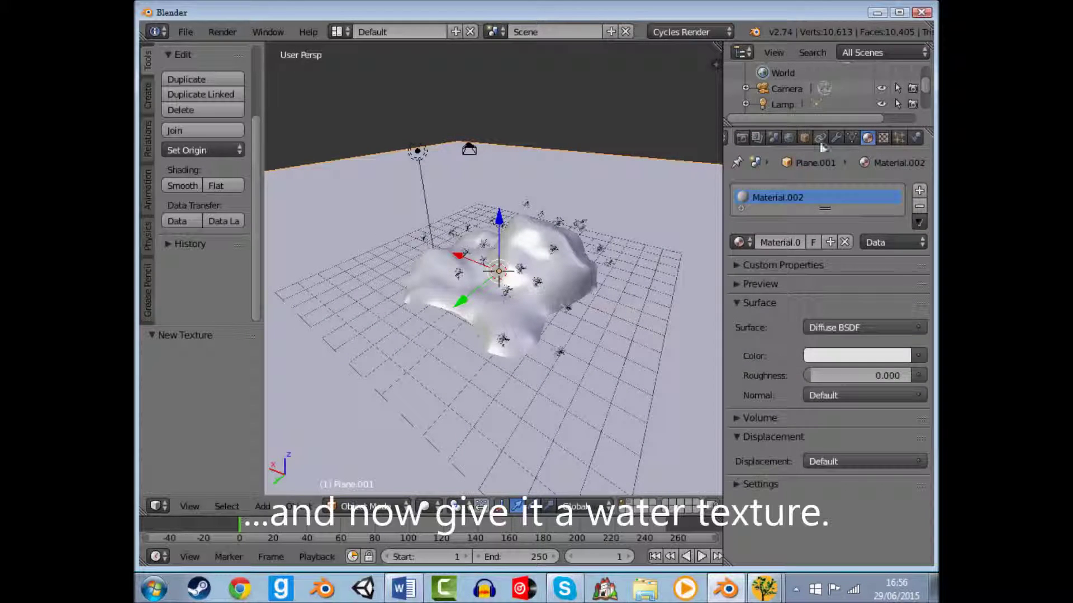
# - Split the 3D view and turn the new area into the Node Editor
pyautogui.moveTo(716, 63); pyautogui.dragTo(485, 72)
pyautogui.click(502, 506)
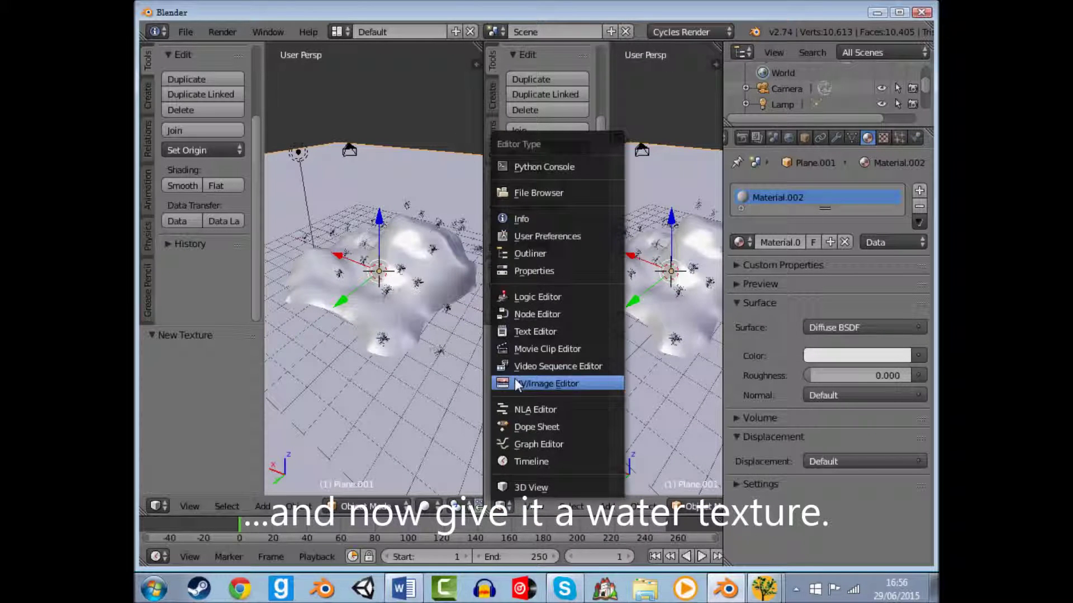
pyautogui.click(517, 385)
pyautogui.click(501, 506)
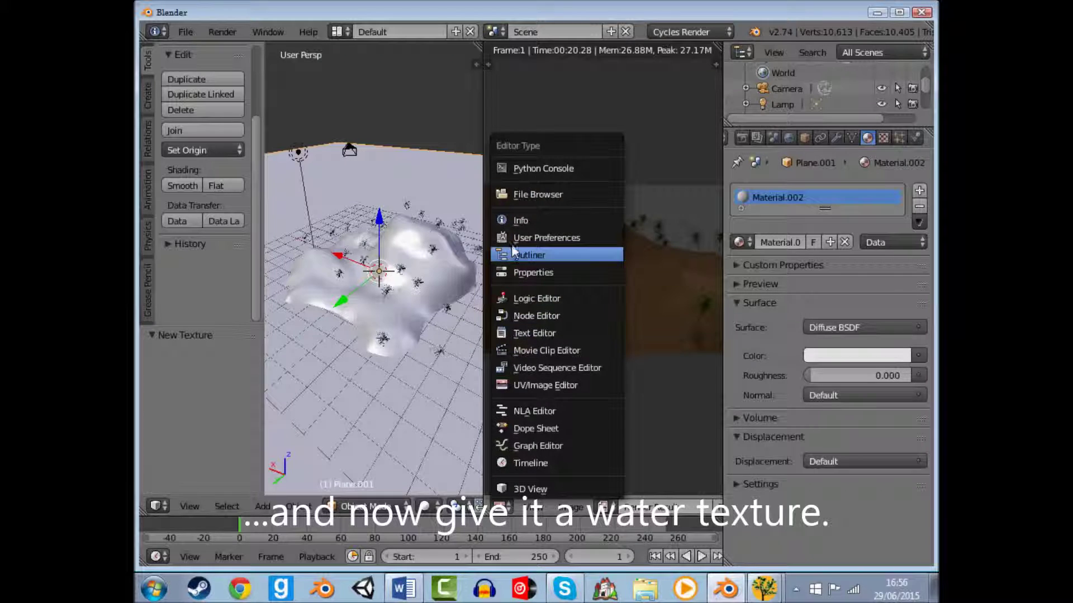
pyautogui.click(530, 316)
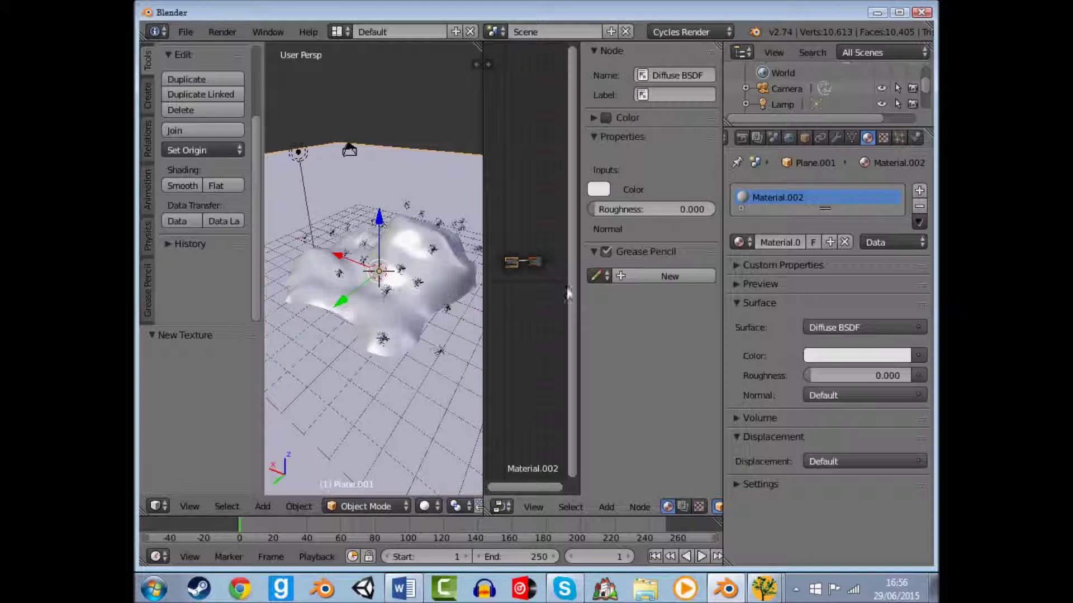
pyautogui.press('n')
# - Add an Image Texture node and link its Color to the Diffuse Color input
pyautogui.scroll(2, 547, 285)
pyautogui.scroll(2, 549, 291)
pyautogui.scroll(2, 539, 299)
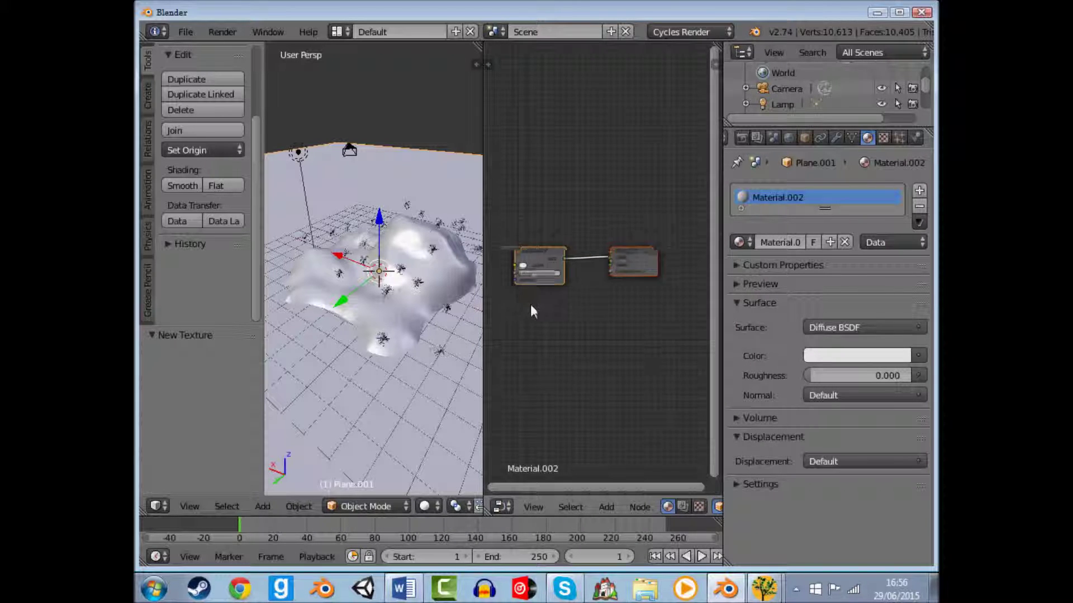
pyautogui.moveTo(530, 311); pyautogui.dragTo(661, 280, button='middle')
pyautogui.press('a')
pyautogui.hotkey('shift', 'a')
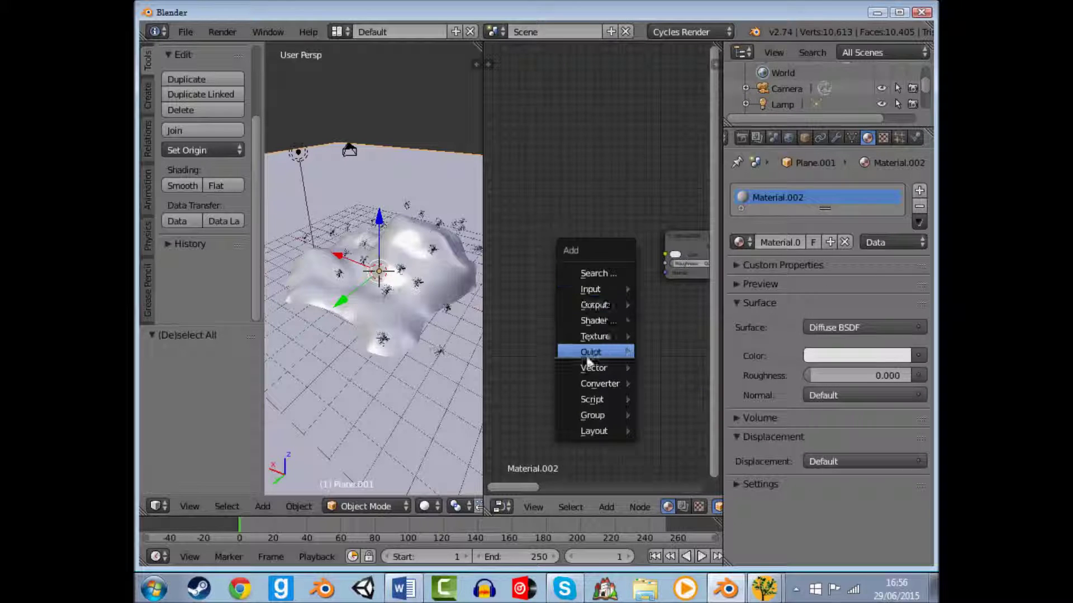
pyautogui.click(694, 335)
pyautogui.click(547, 221)
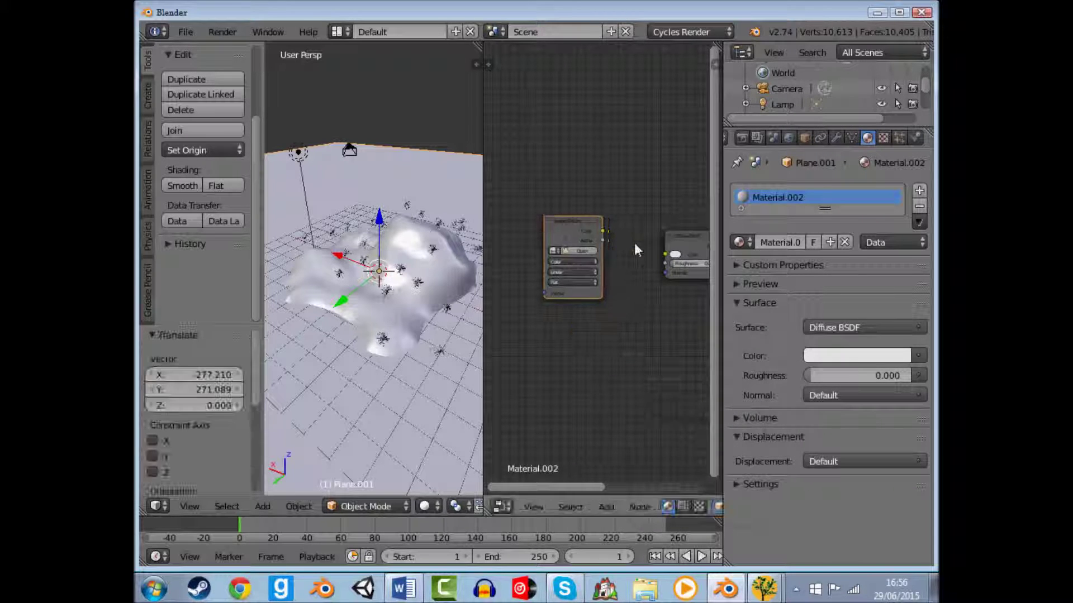
pyautogui.moveTo(602, 230); pyautogui.dragTo(665, 254)
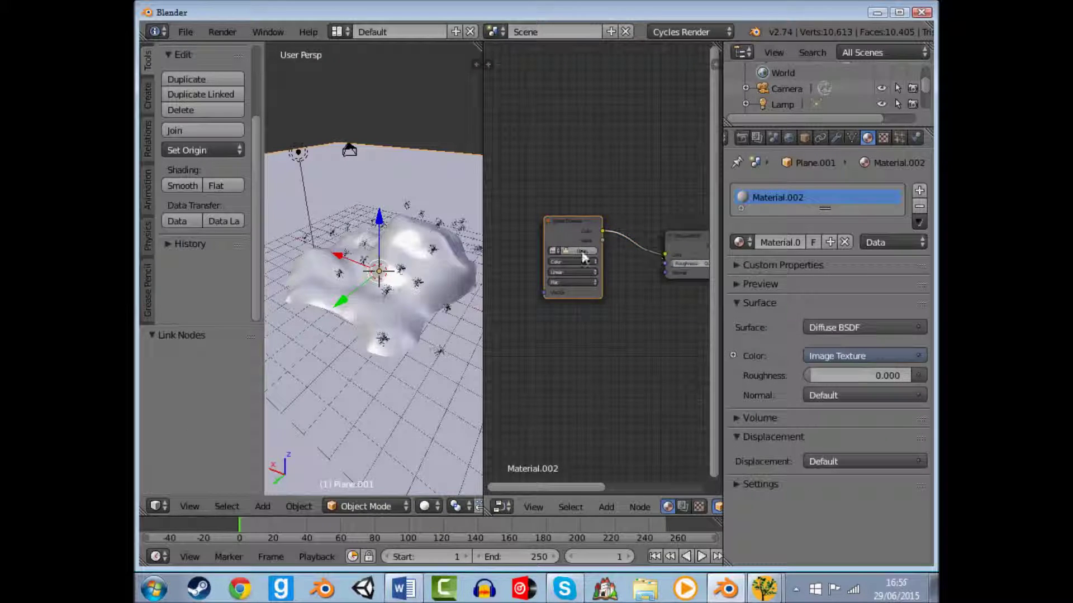
# - Load water texture.jpg from Documents/blender/arbaro into the image texture node
pyautogui.click(584, 255)
pyautogui.click(268, 199)
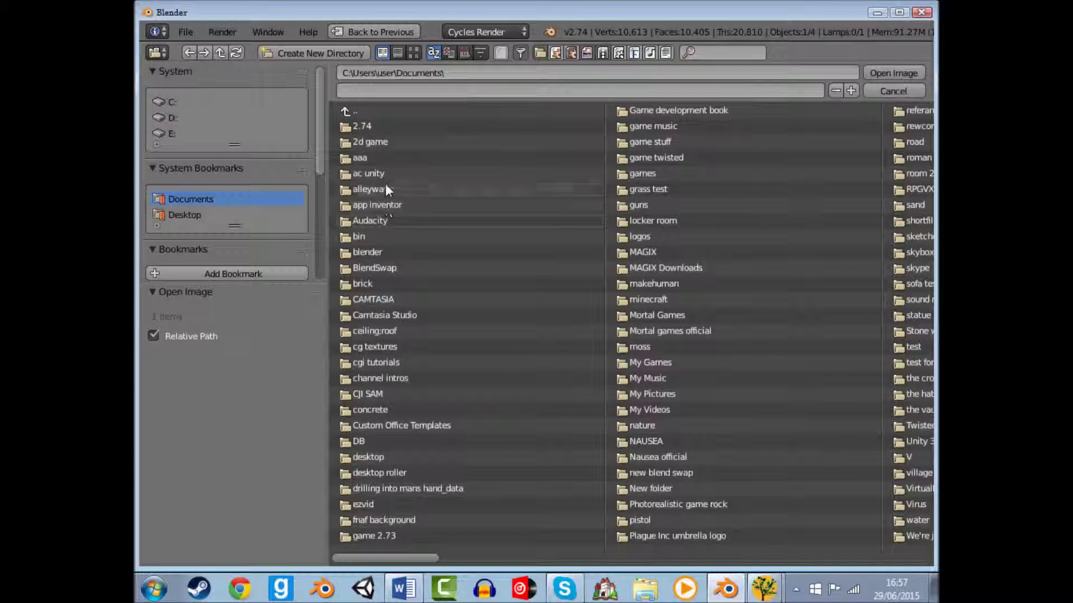
pyautogui.click(371, 252)
pyautogui.click(380, 124)
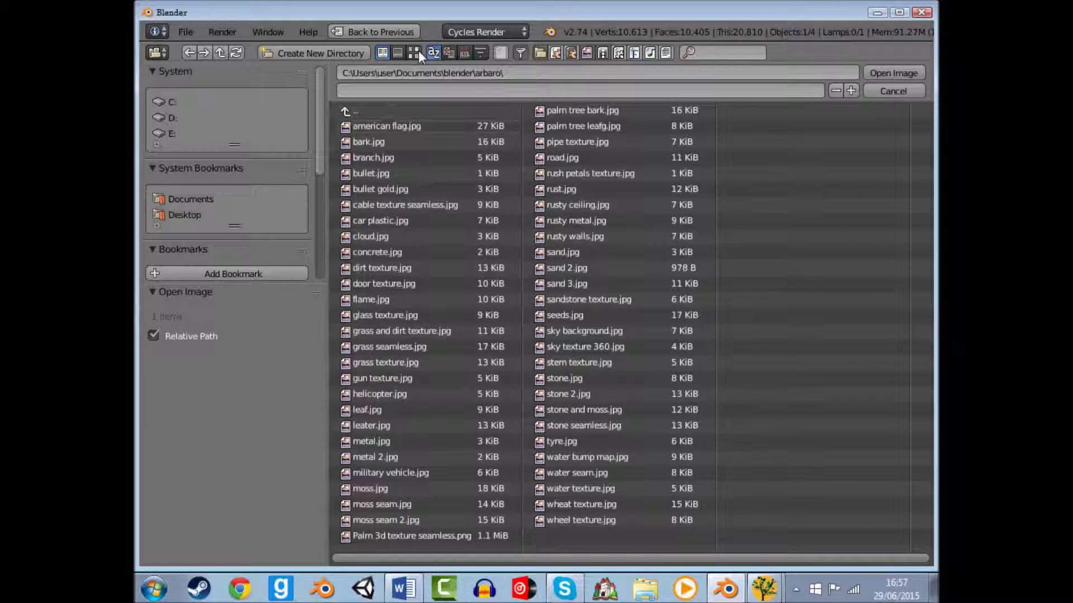
pyautogui.click(413, 52)
pyautogui.scroll(-3, 634, 290)
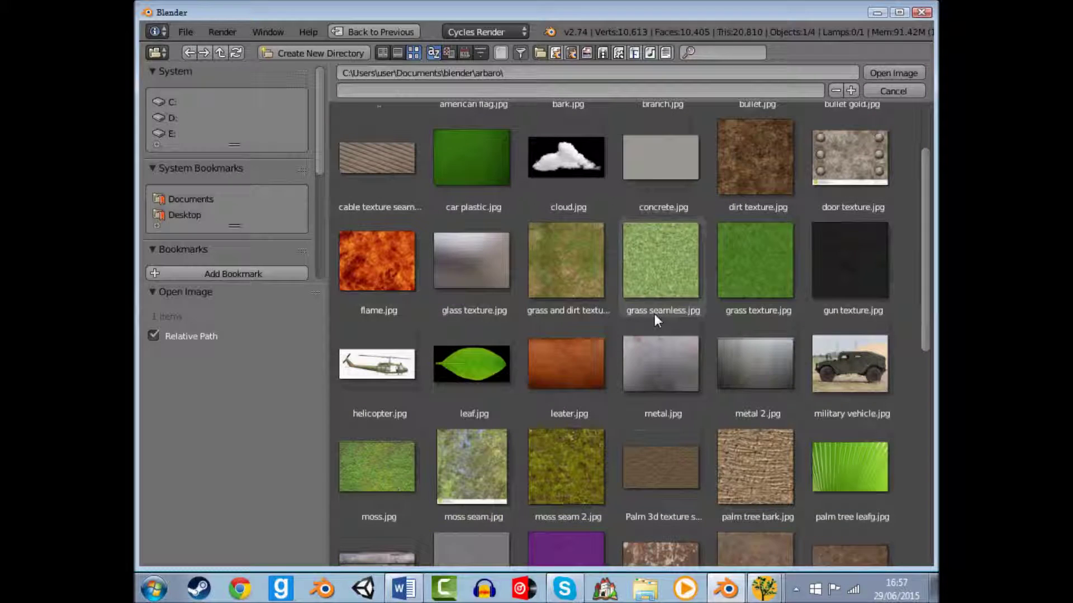
pyautogui.scroll(-3, 653, 318)
pyautogui.scroll(-5, 612, 435)
pyautogui.scroll(-3, 726, 468)
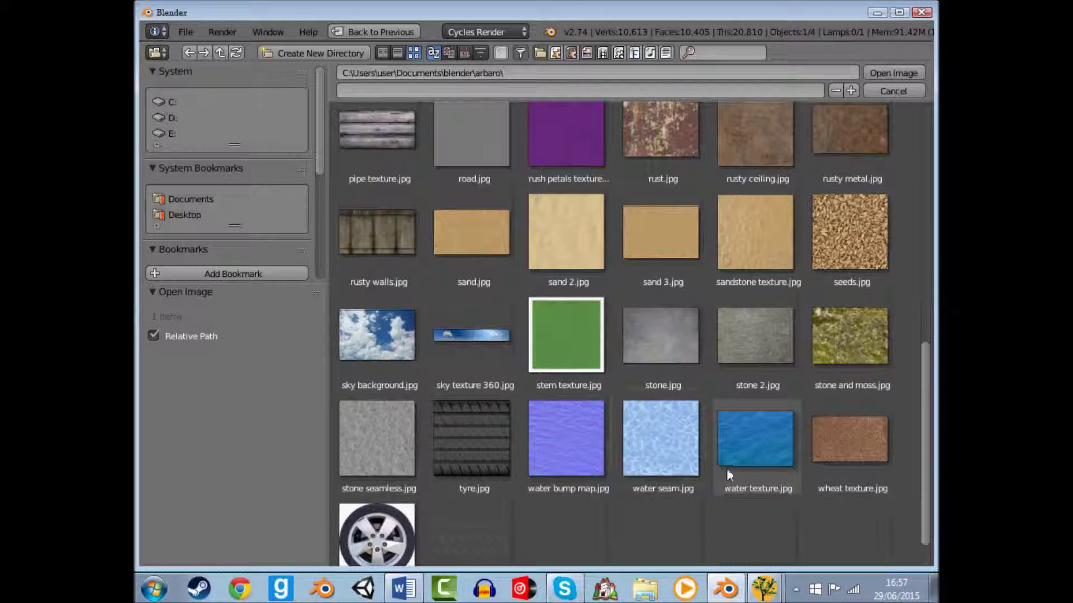
pyautogui.click(757, 447)
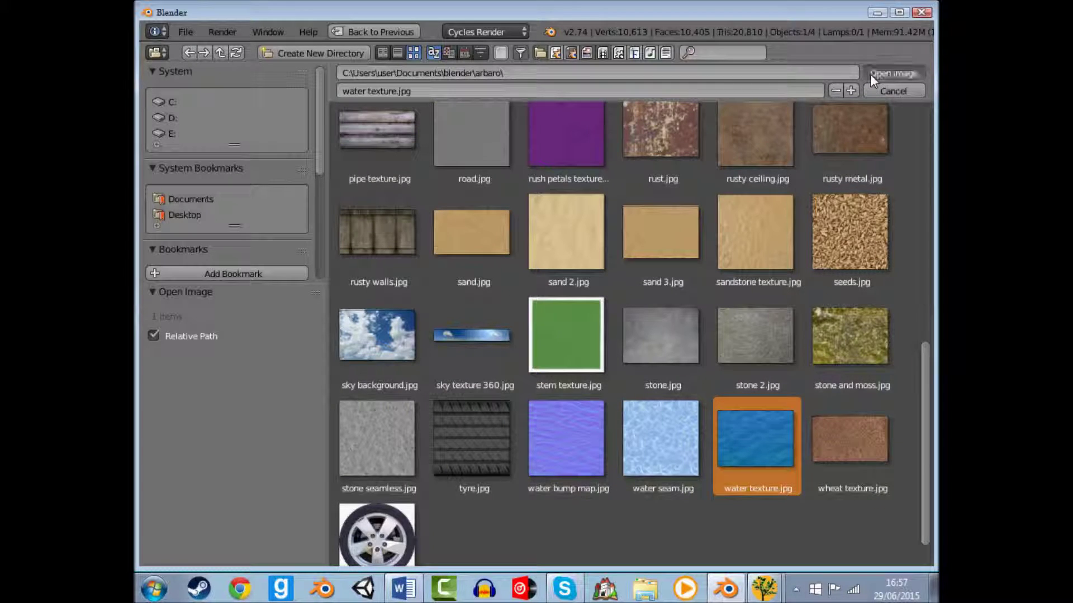
pyautogui.click(870, 74)
pyautogui.moveTo(467, 317); pyautogui.dragTo(450, 309, button='middle')
pyautogui.press('Tab')
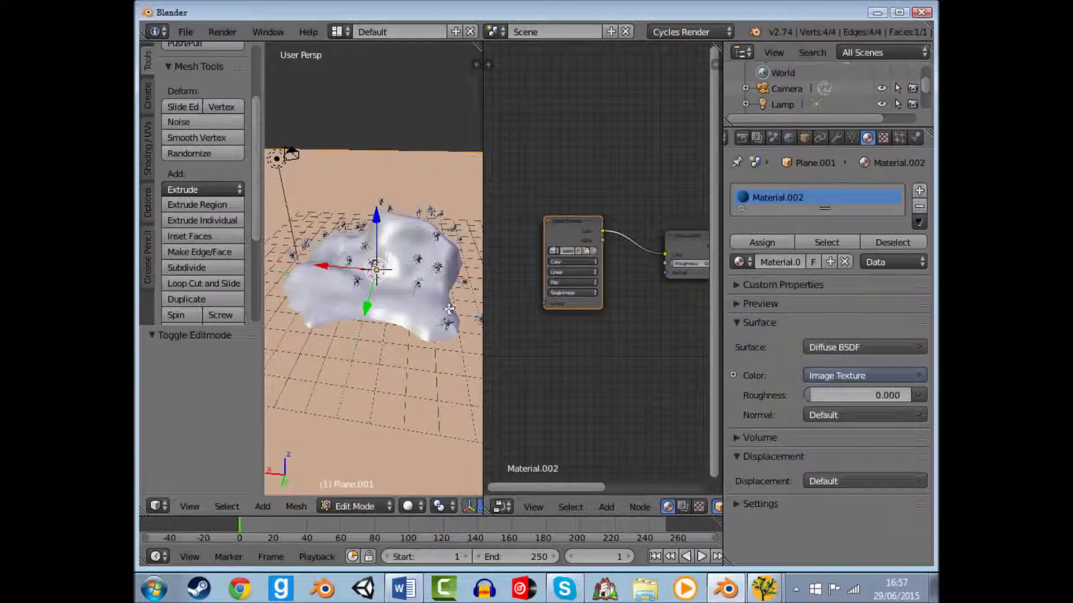
# - Unwrap the sea plane's UVs and set viewport shading to Material
pyautogui.press('u')
pyautogui.click(414, 302)
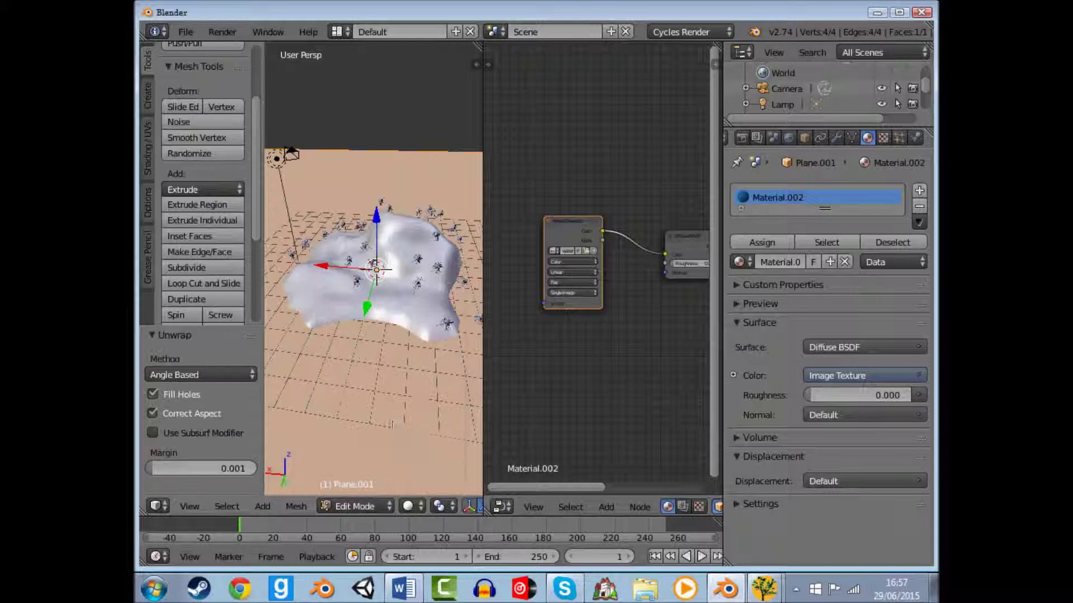
pyautogui.press('Tab')
pyautogui.click(423, 507)
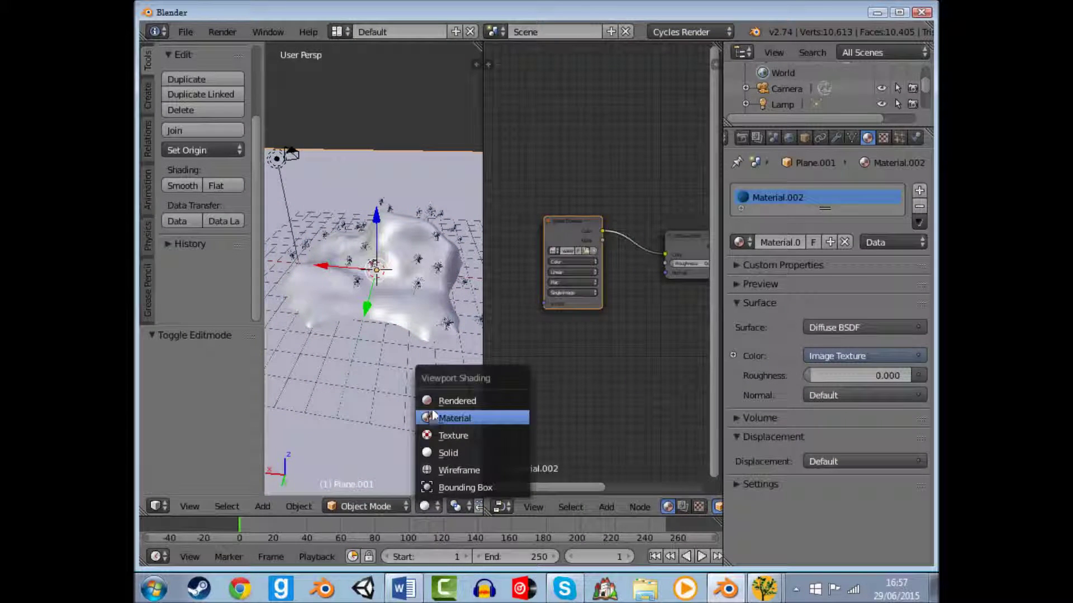
pyautogui.click(430, 416)
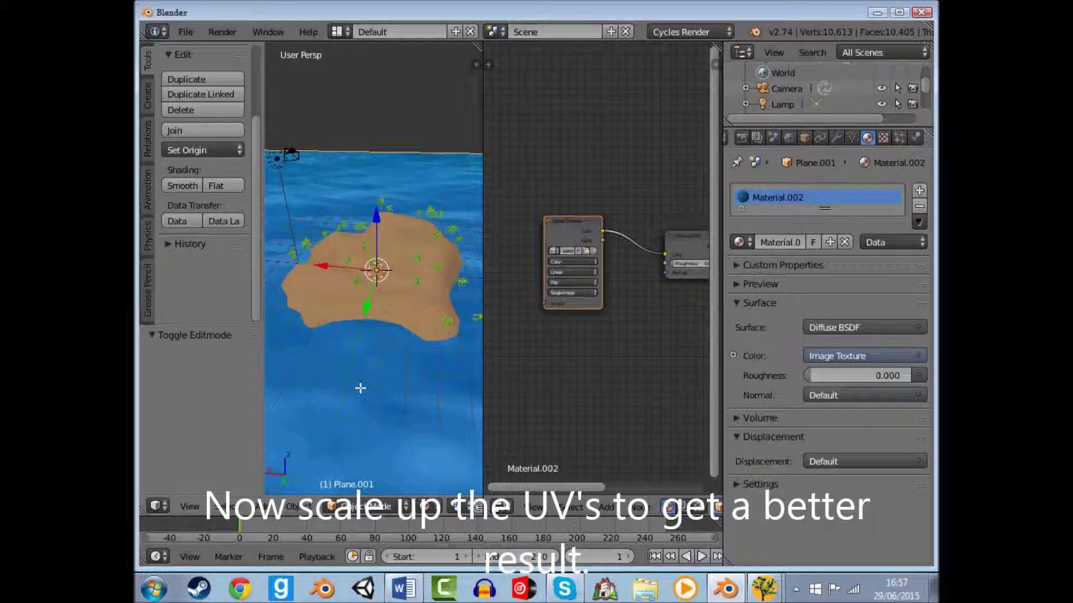
# - Show water texture.jpg in the UV/Image Editor and scale the UVs up about 56 times
pyautogui.press('Tab')
pyautogui.click(501, 506)
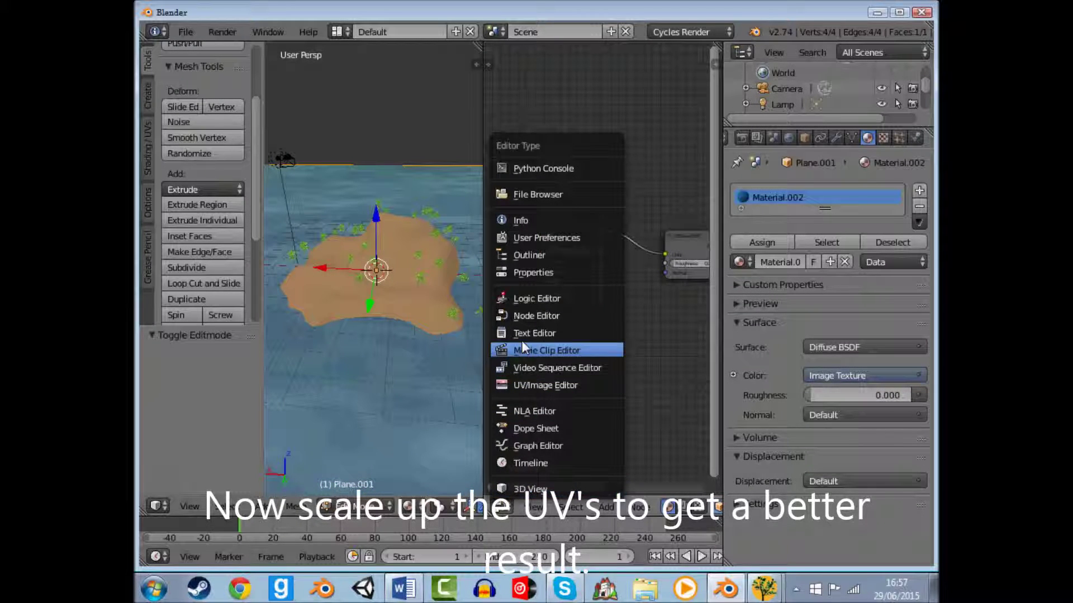
pyautogui.click(526, 387)
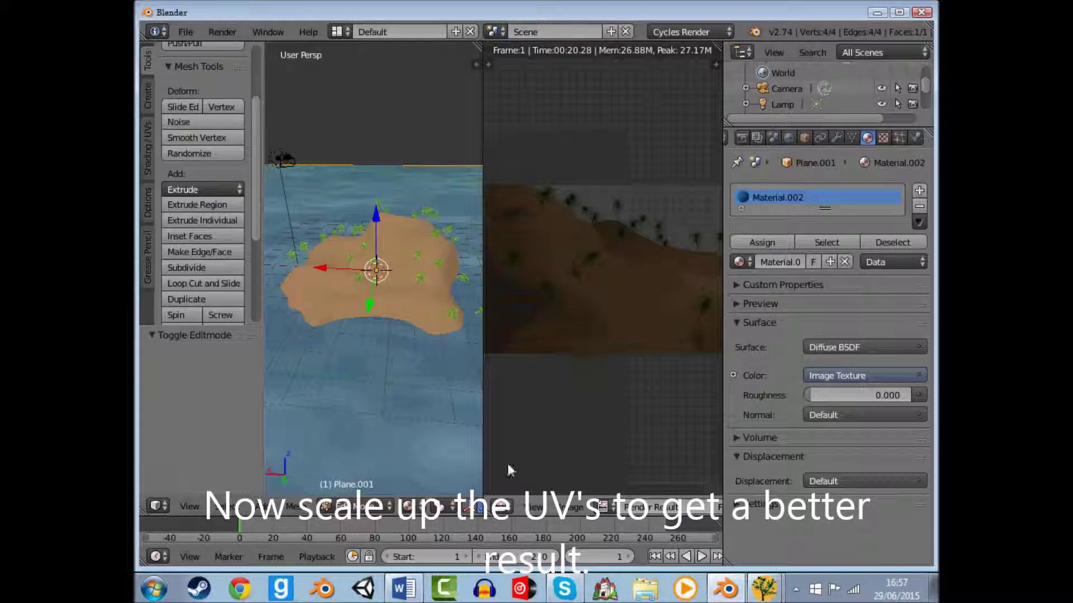
pyautogui.click(602, 507)
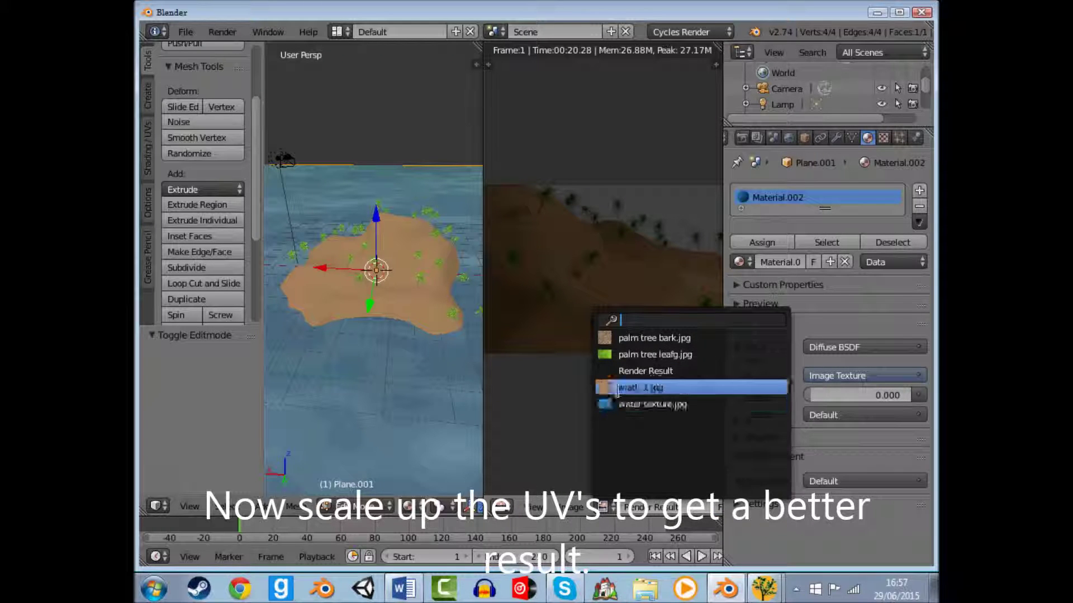
pyautogui.click(617, 404)
pyautogui.press('s')
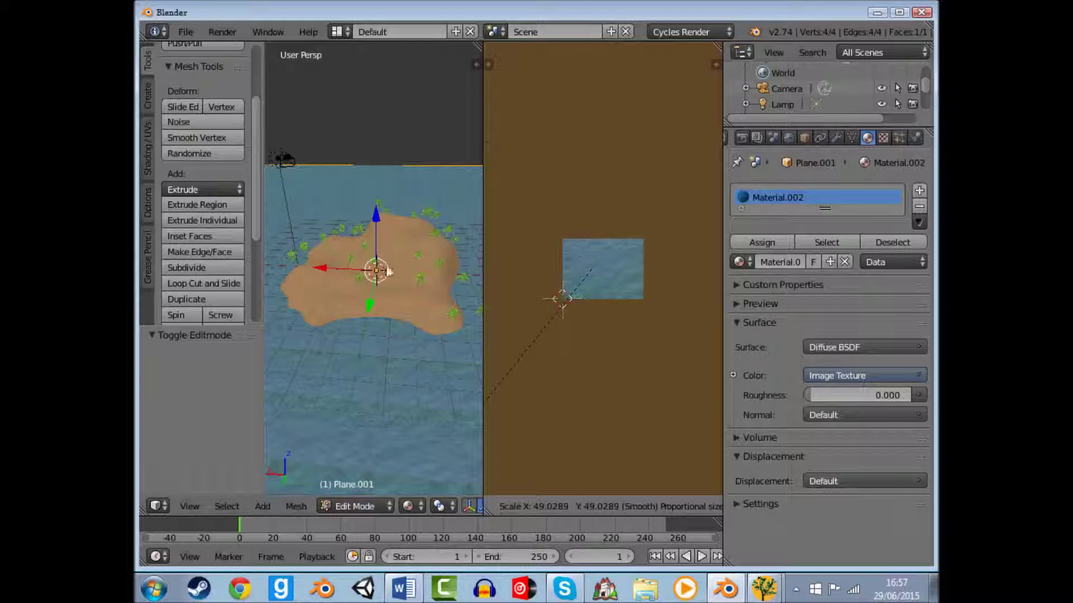
pyautogui.click(529, 367)
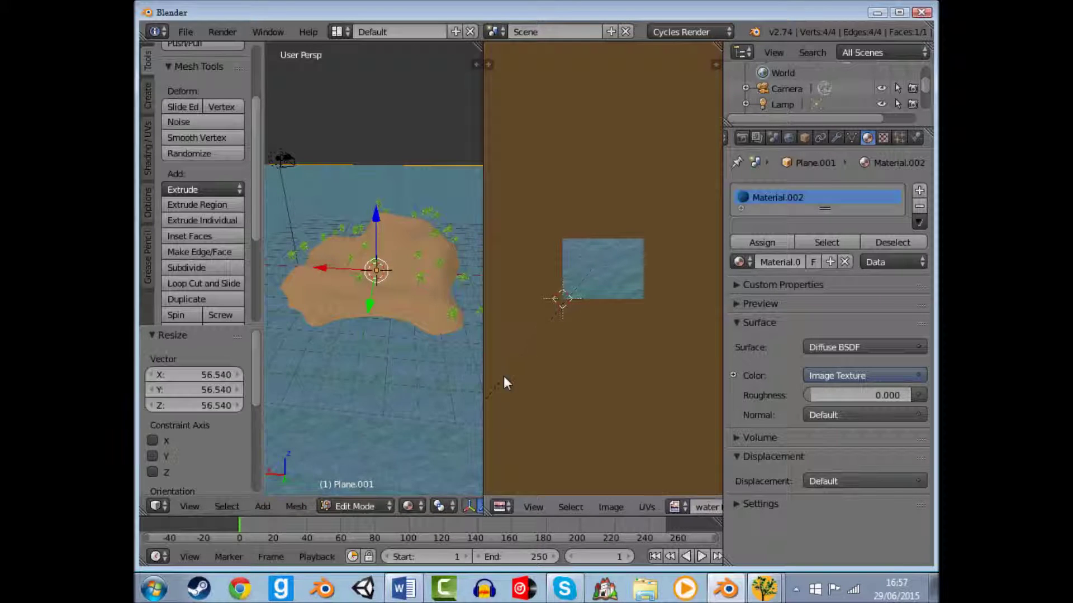
# - Return to Object Mode and view the island through the scene camera
pyautogui.press('Tab')
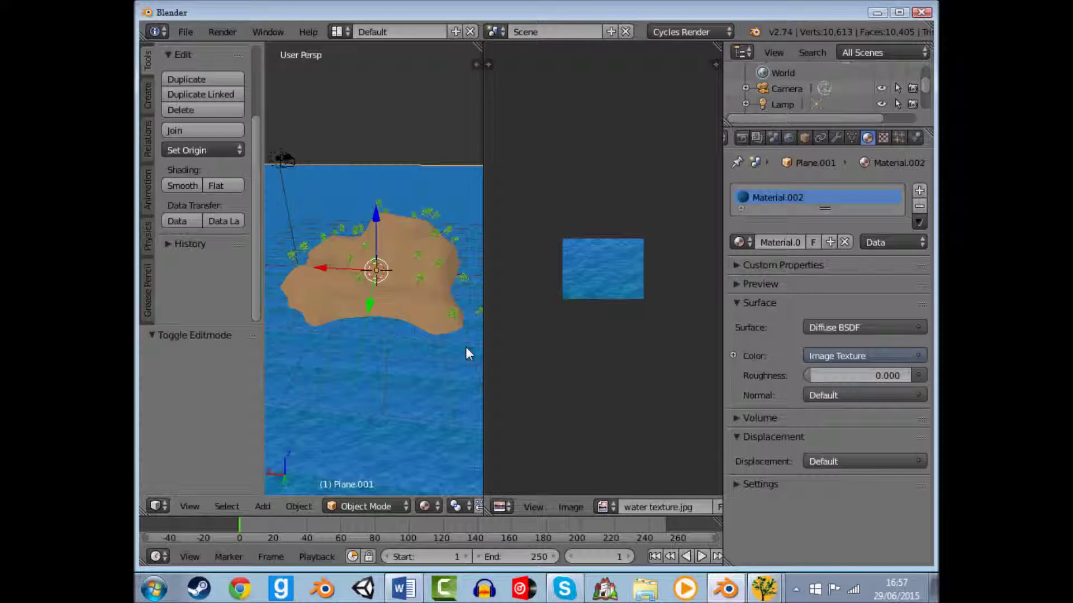
pyautogui.press('KP_8')
pyautogui.press('KP_0')
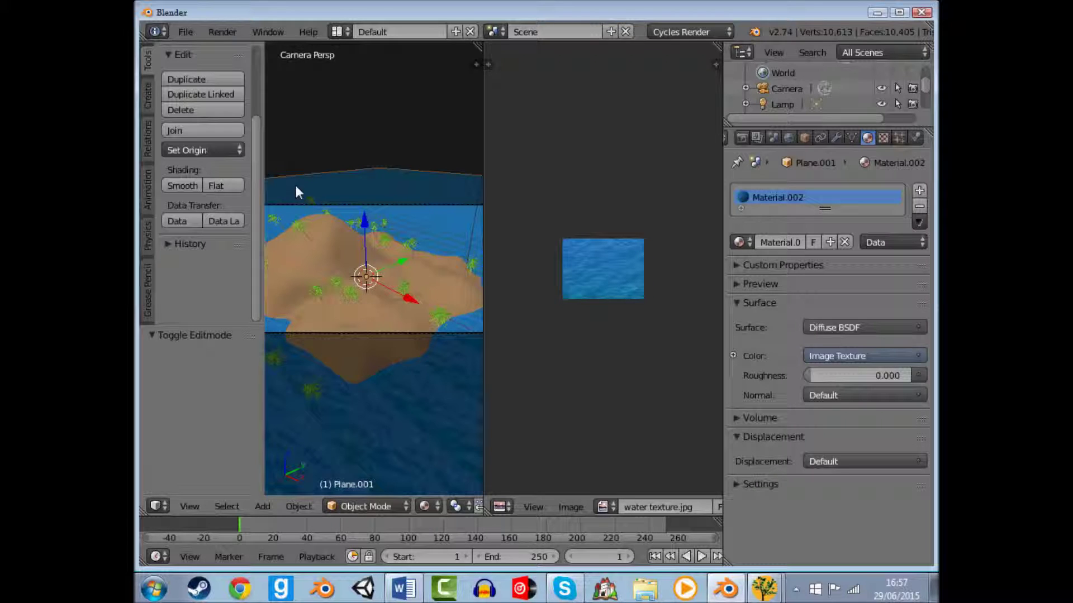
# - Select the lamp and change its type from Point to Sun
pyautogui.scroll(-2, 385, 202)
pyautogui.moveTo(385, 208)
pyautogui.mouseDown(button='middle')
pyautogui.moveTo(457, 176)
pyautogui.moveTo(467, 155)
pyautogui.mouseUp(button='middle')
pyautogui.scroll(-1, 464, 146)
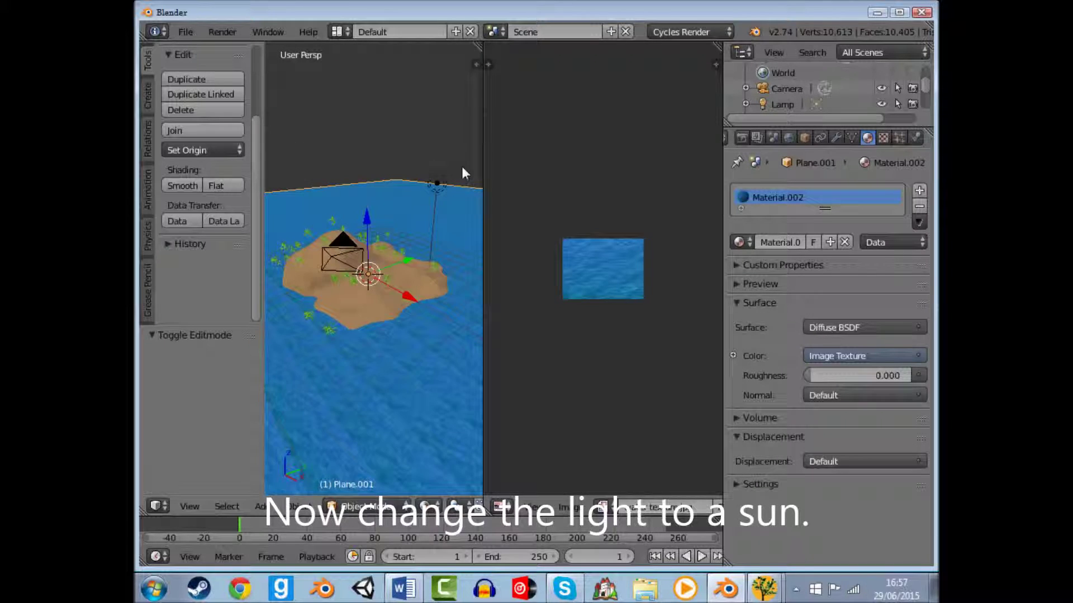
pyautogui.rightClick(436, 181)
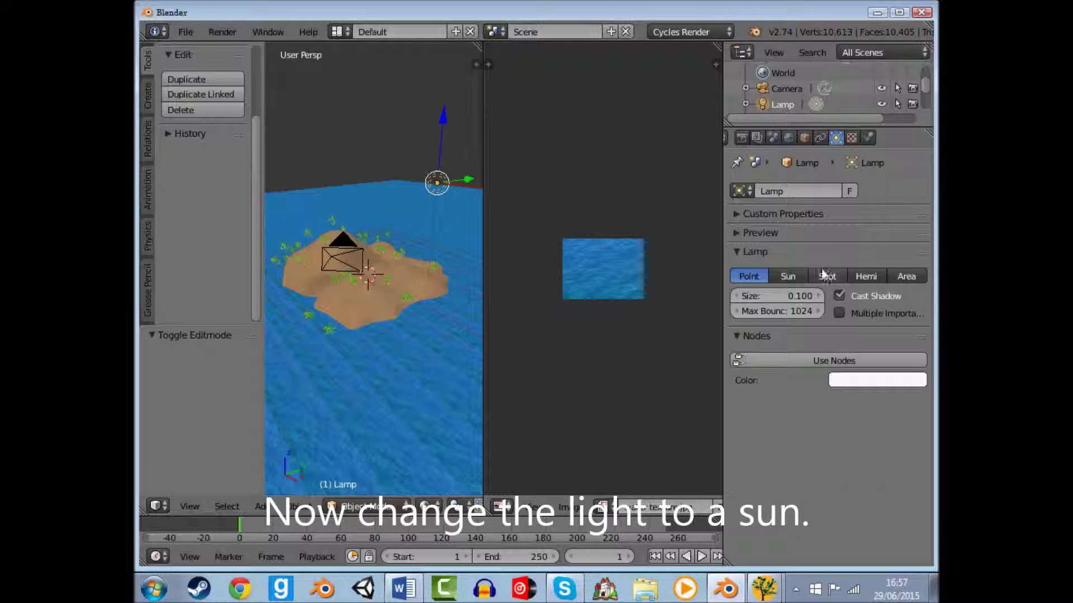
pyautogui.click(788, 276)
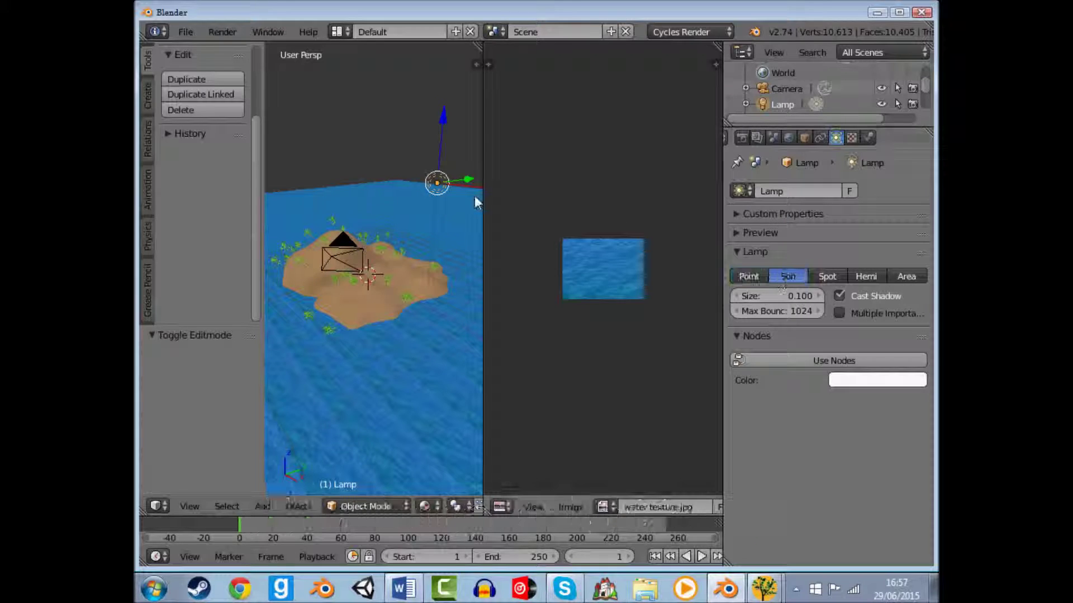